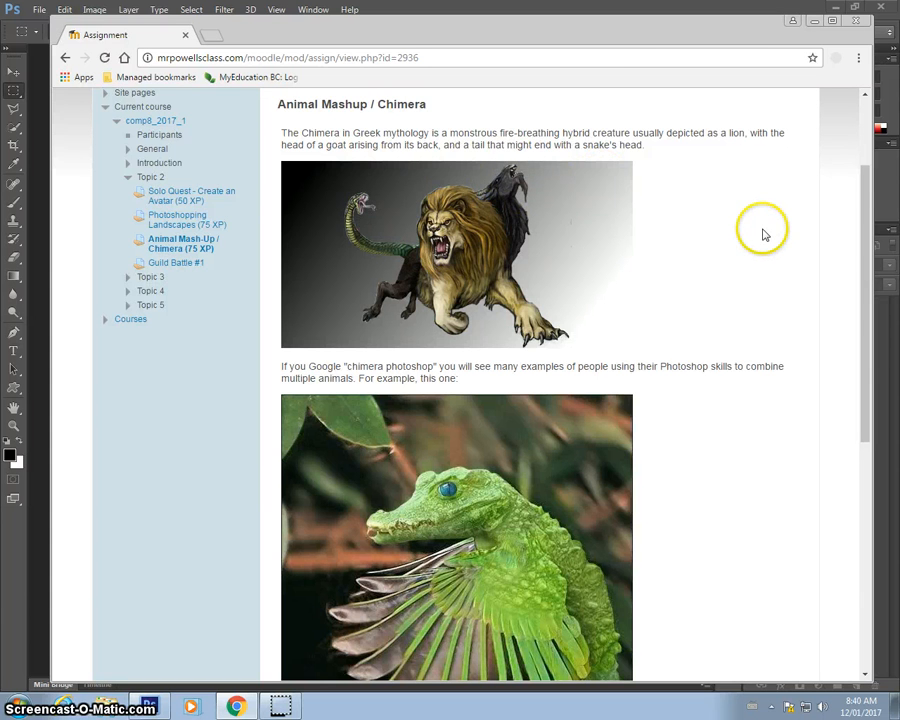
Step: Read the Animal Mashup / Chimera assignment page, including its example picture, task description and upload instructions
{"action": "scroll", "coordinate": [759, 230], "scroll_direction": "down", "scroll_amount": 3}
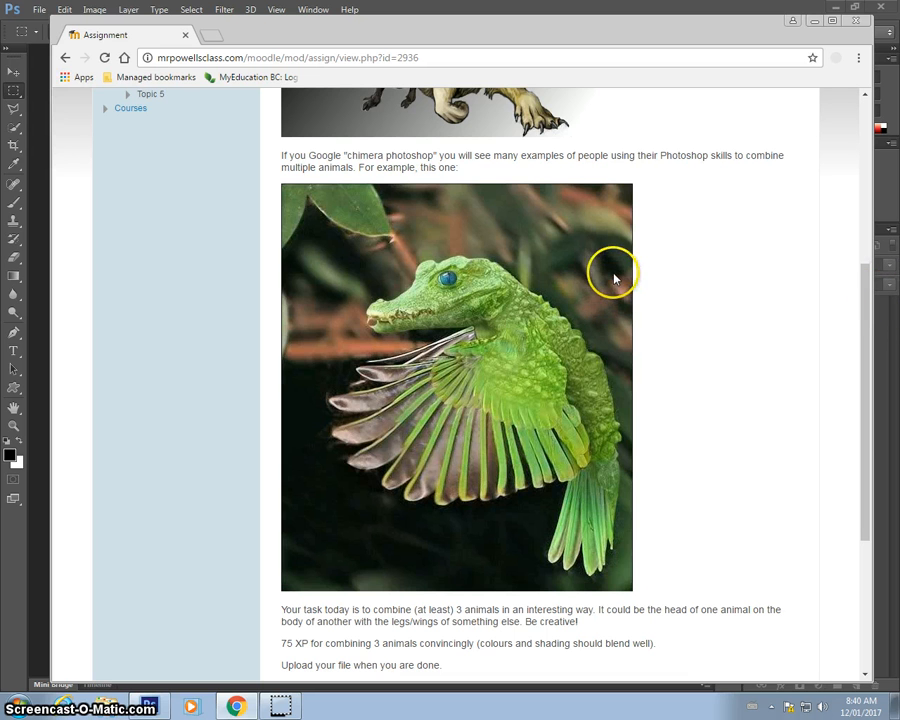
{"action": "scroll", "coordinate": [568, 270], "scroll_direction": "down", "scroll_amount": 3}
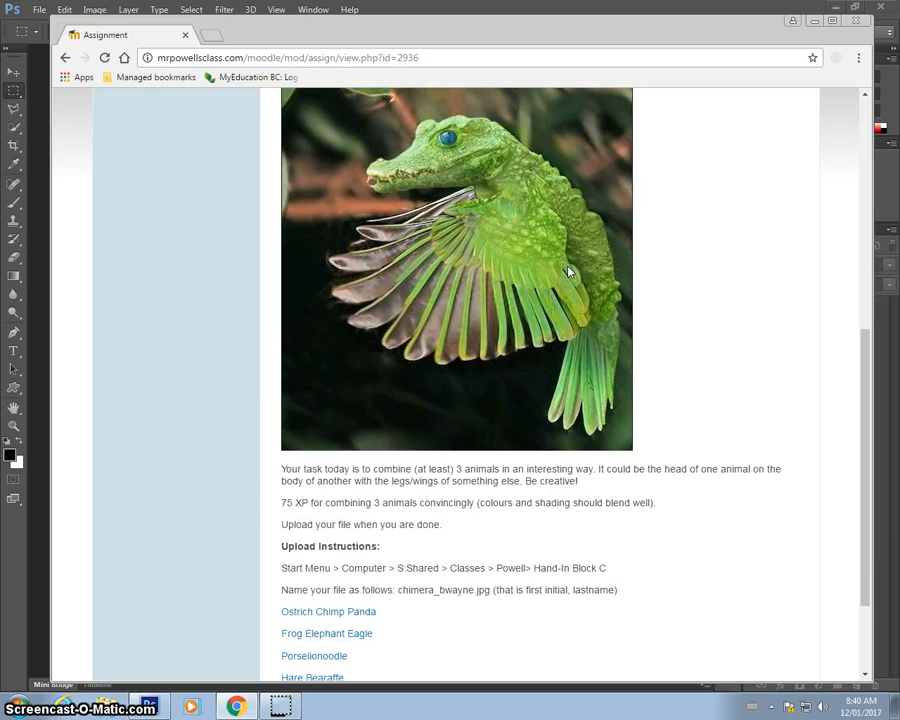
{"action": "scroll", "coordinate": [570, 268], "scroll_direction": "up", "scroll_amount": 3}
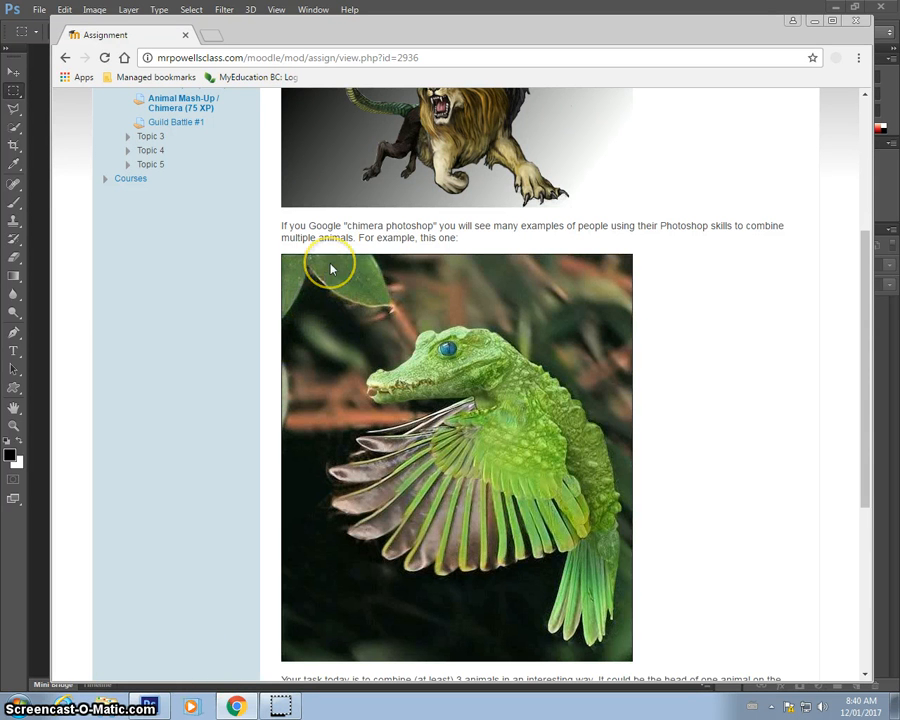
Step: Search Google Images for walrus in a new browser tab
{"action": "key", "text": "ctrl+t"}
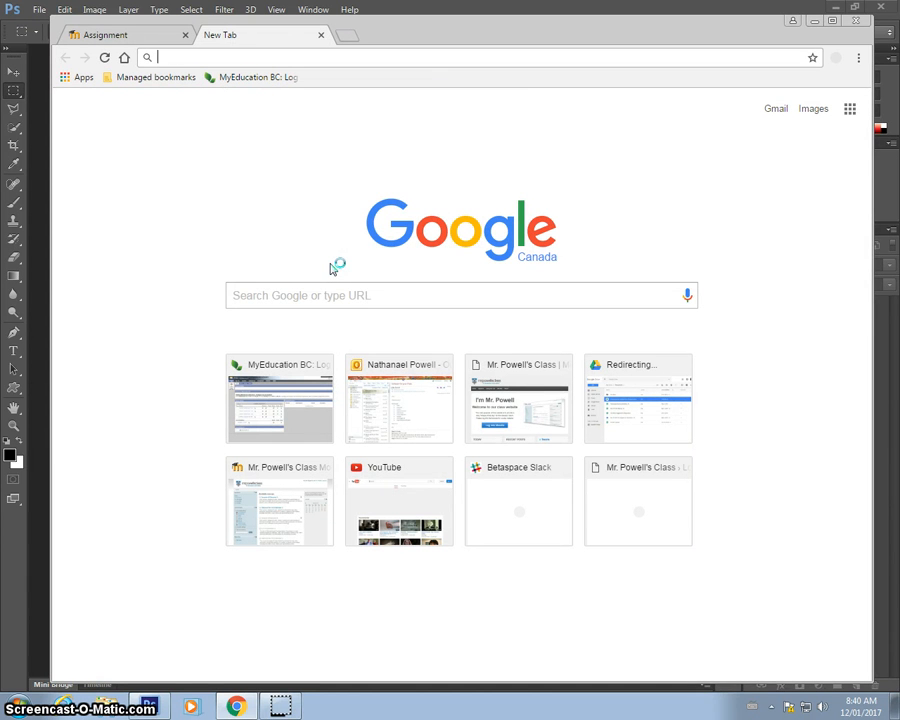
{"action": "left_click", "coordinate": [352, 295]}
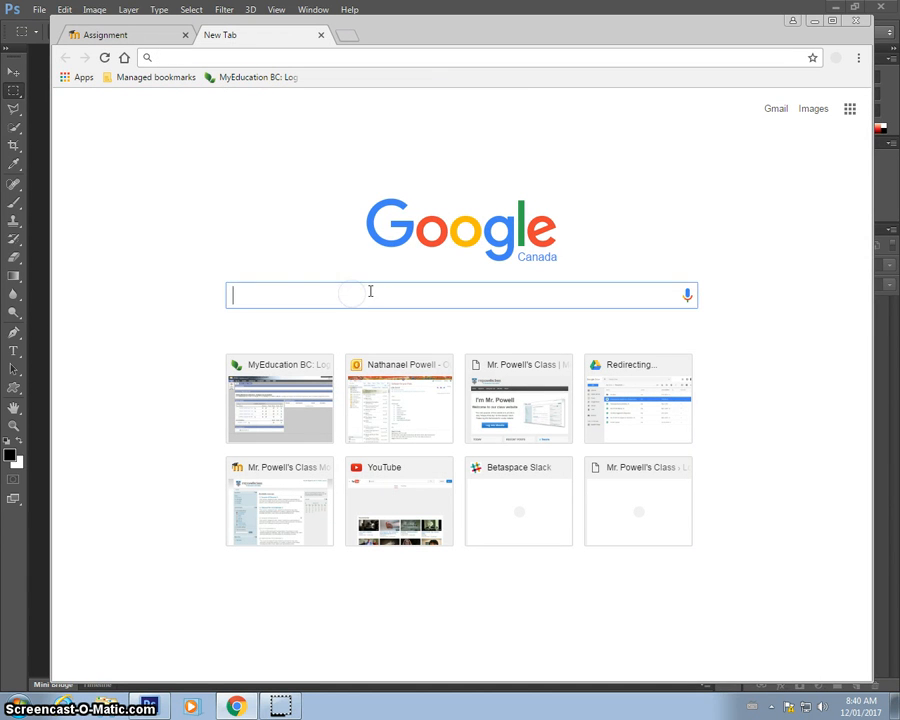
{"action": "left_click", "coordinate": [360, 291]}
{"action": "type", "text": "walrus"}
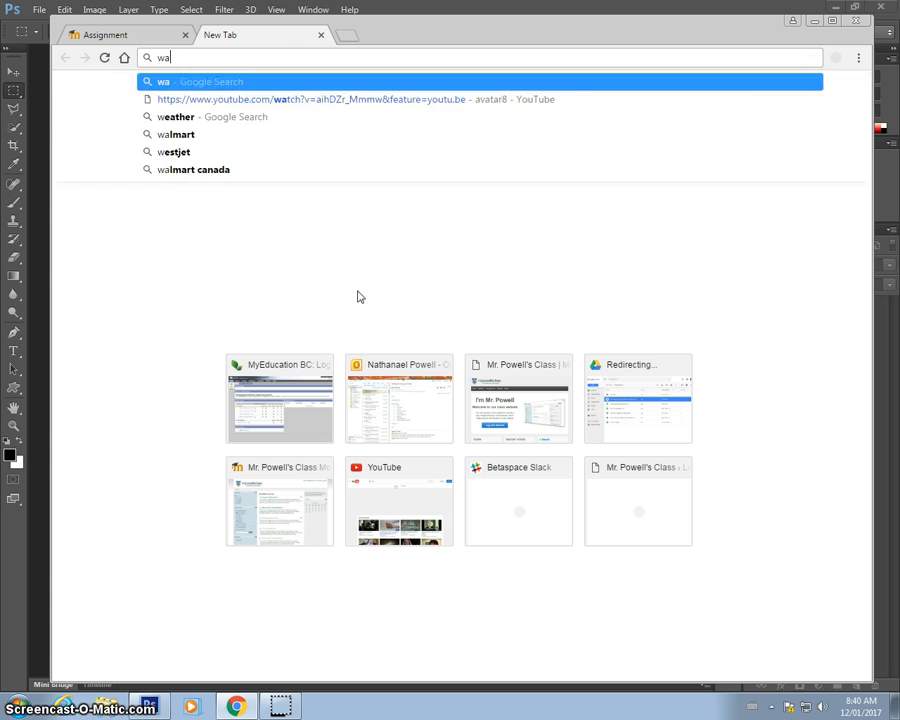
{"action": "key", "text": "Return"}
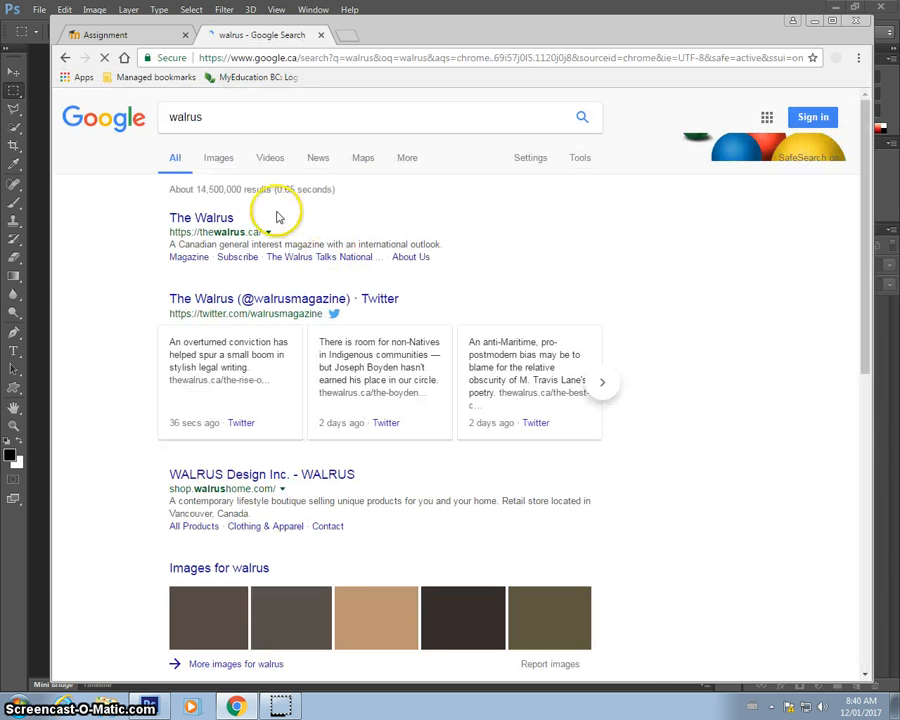
{"action": "left_click", "coordinate": [224, 159]}
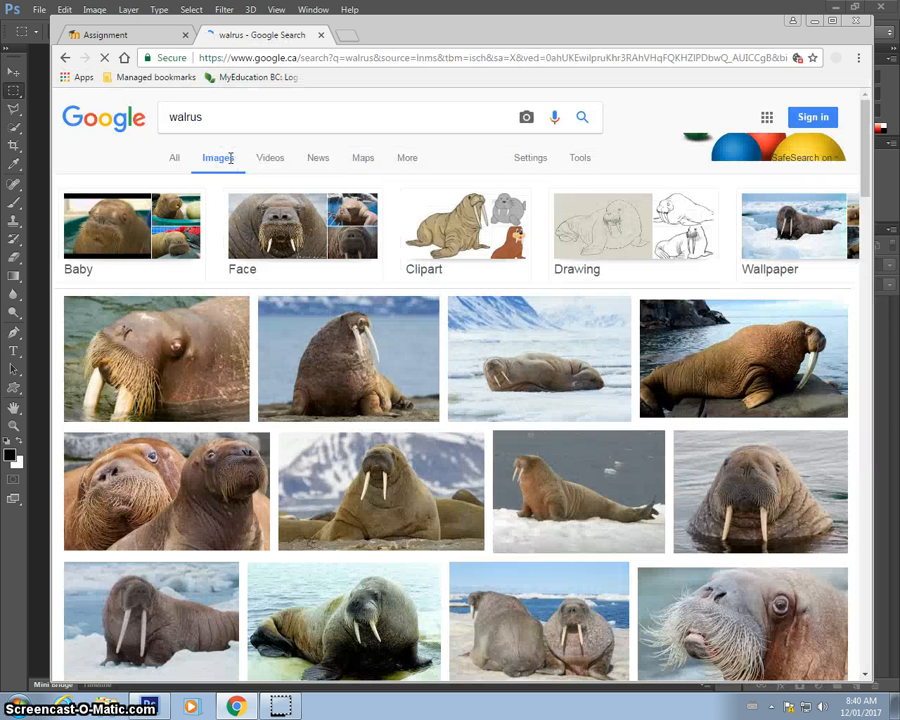
Step: Filter the walrus image results to large-size pictures
{"action": "scroll", "coordinate": [360, 248], "scroll_direction": "down", "scroll_amount": 1}
{"action": "scroll", "coordinate": [365, 250], "scroll_direction": "down", "scroll_amount": 4}
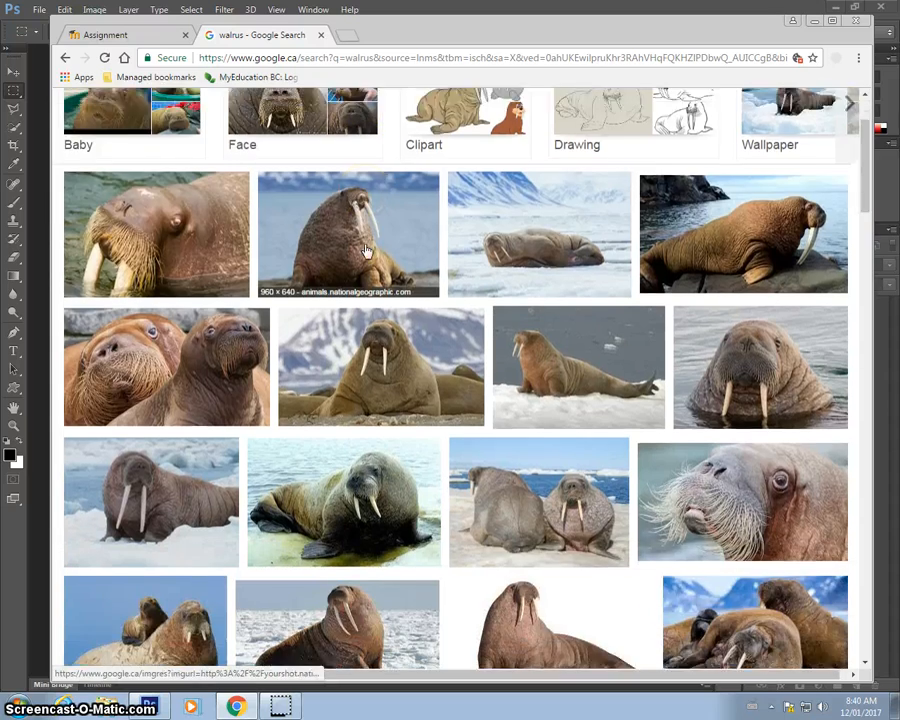
{"action": "scroll", "coordinate": [365, 250], "scroll_direction": "up", "scroll_amount": 6}
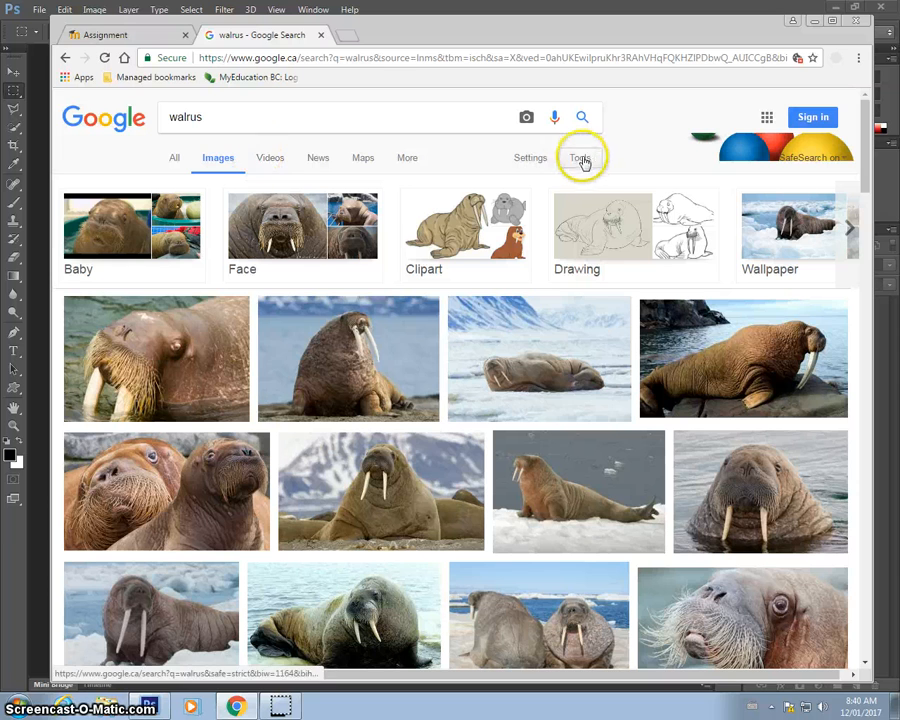
{"action": "left_click", "coordinate": [578, 158]}
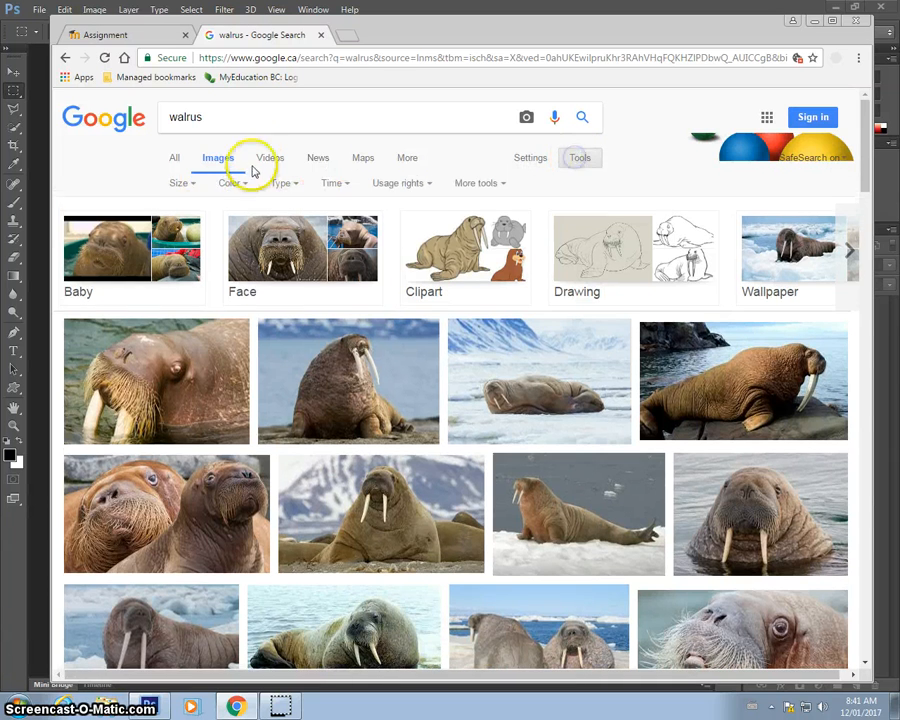
{"action": "left_click", "coordinate": [178, 183]}
{"action": "left_click", "coordinate": [185, 222]}
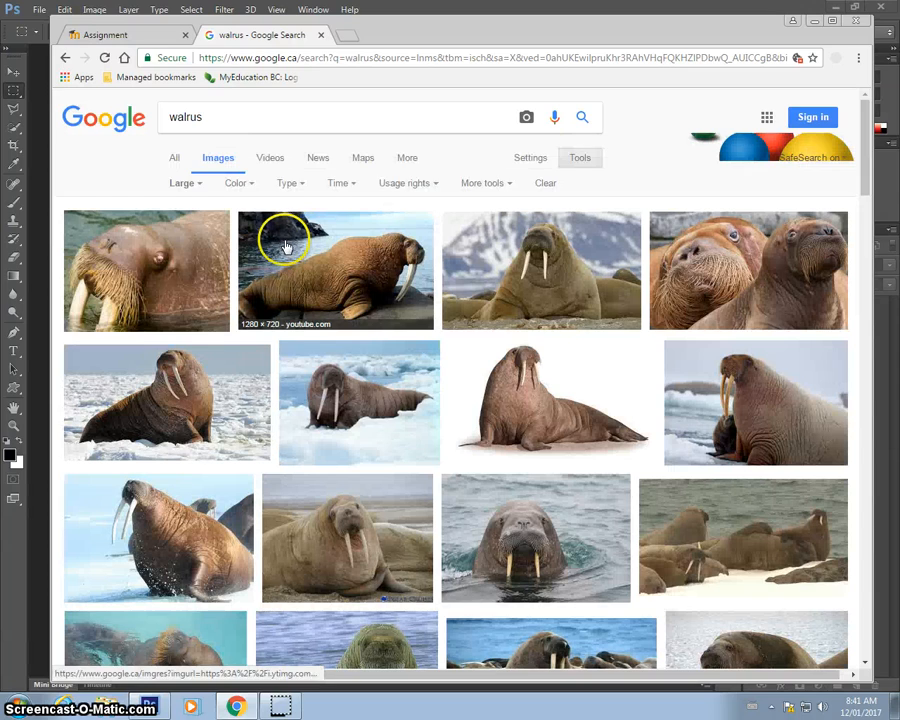
Step: Browse the large walrus pictures and preview the one sitting on dark sand with tourists behind it
{"action": "scroll", "coordinate": [205, 318], "scroll_direction": "down", "scroll_amount": 3}
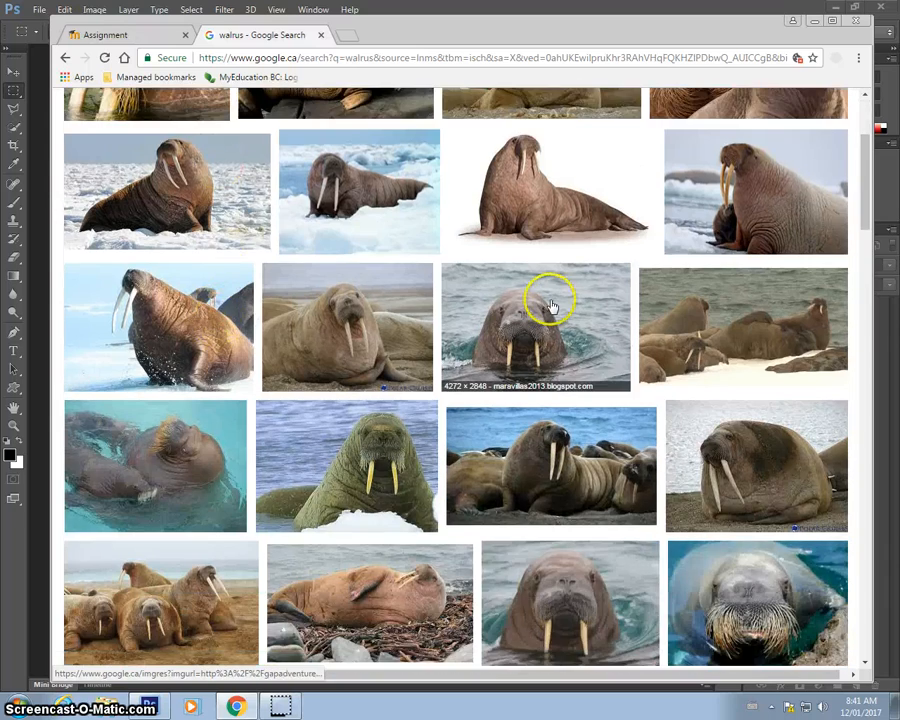
{"action": "scroll", "coordinate": [553, 301], "scroll_direction": "down", "scroll_amount": 5}
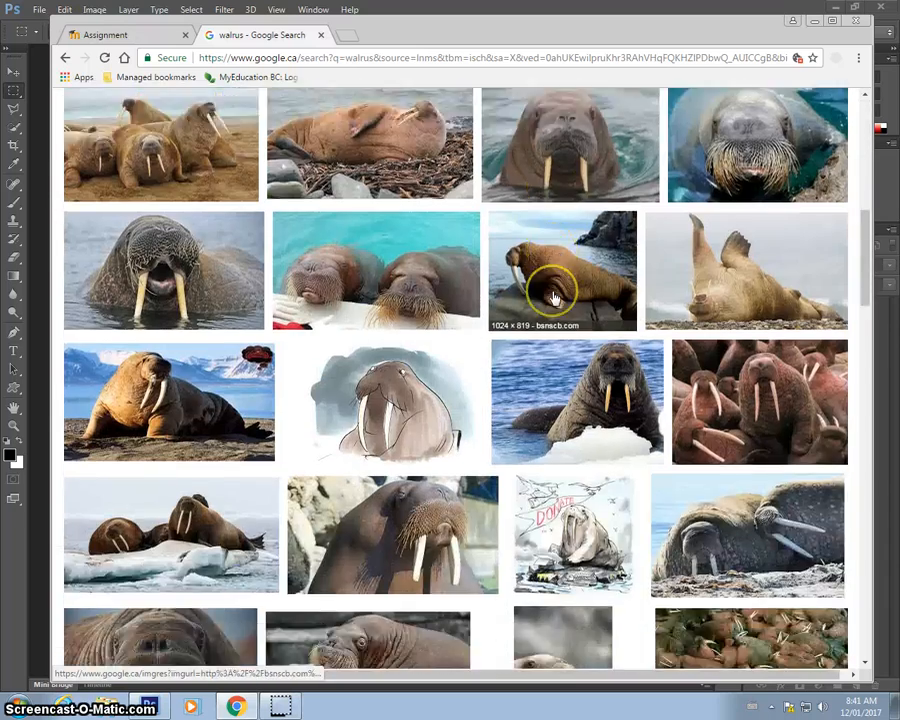
{"action": "scroll", "coordinate": [553, 299], "scroll_direction": "down", "scroll_amount": 1}
{"action": "scroll", "coordinate": [553, 297], "scroll_direction": "down", "scroll_amount": 1}
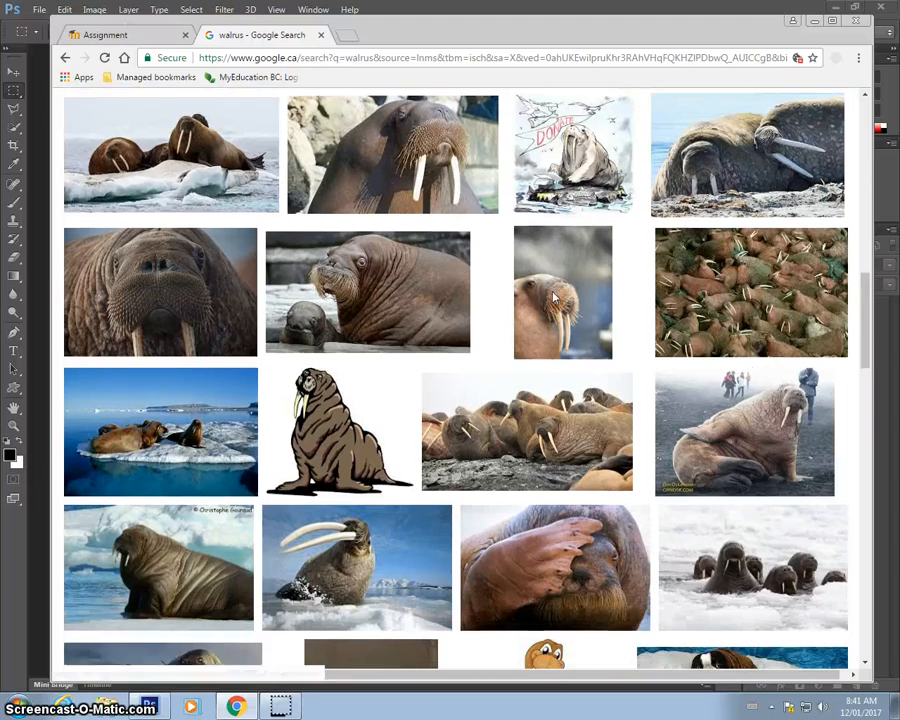
{"action": "left_click", "coordinate": [800, 445]}
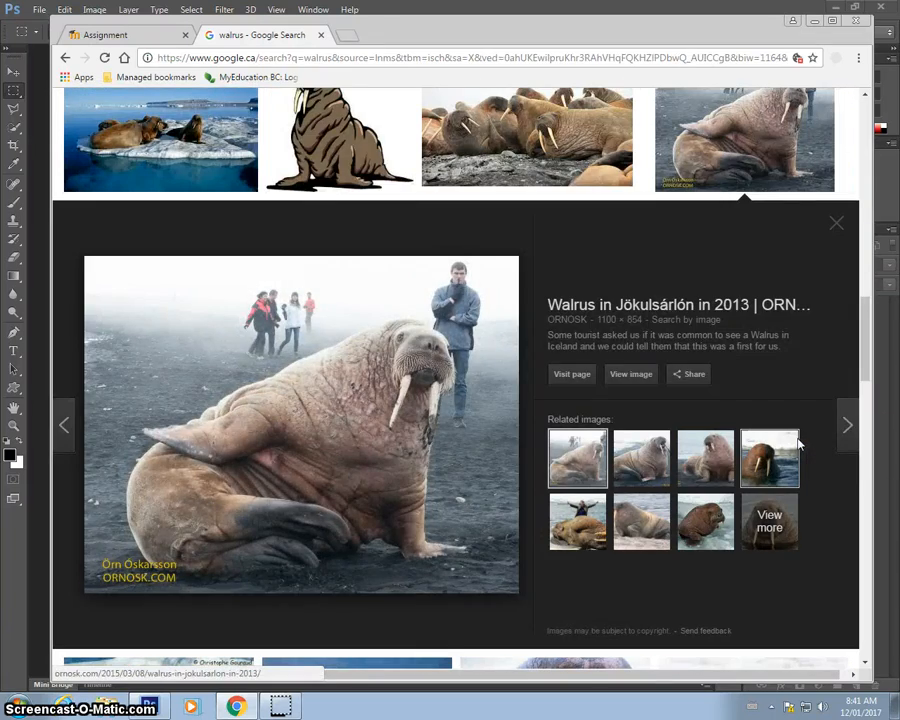
Step: Replace the walrus image search with a search for cat, keeping the large-size filter
{"action": "left_click_drag", "start_coordinate": [868, 356], "coordinate": [888, 135]}
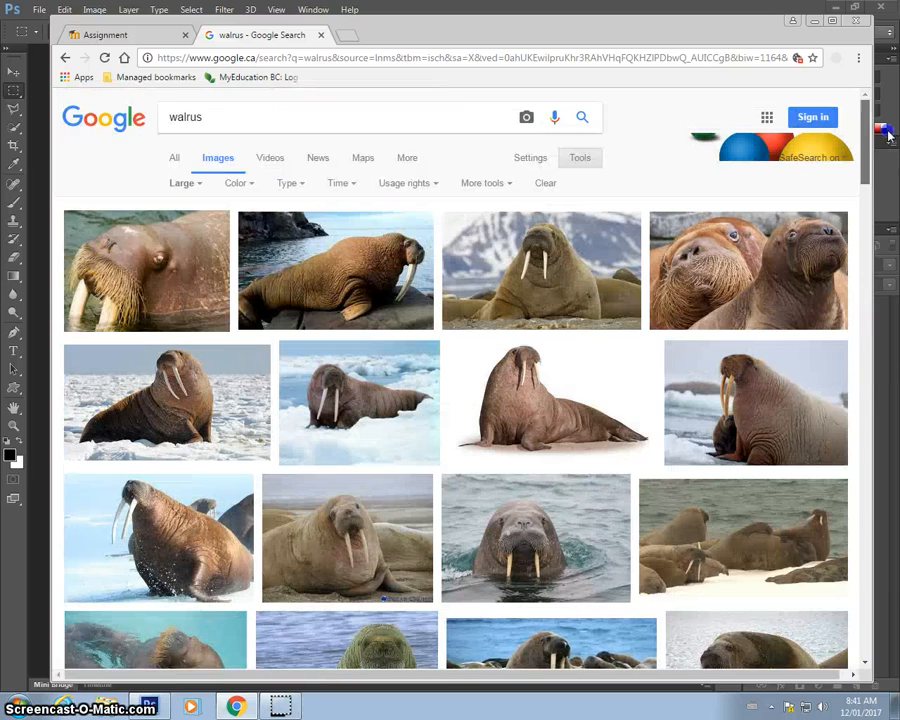
{"action": "double_click", "coordinate": [167, 116]}
{"action": "type", "text": "cat"}
{"action": "key", "text": "Return"}
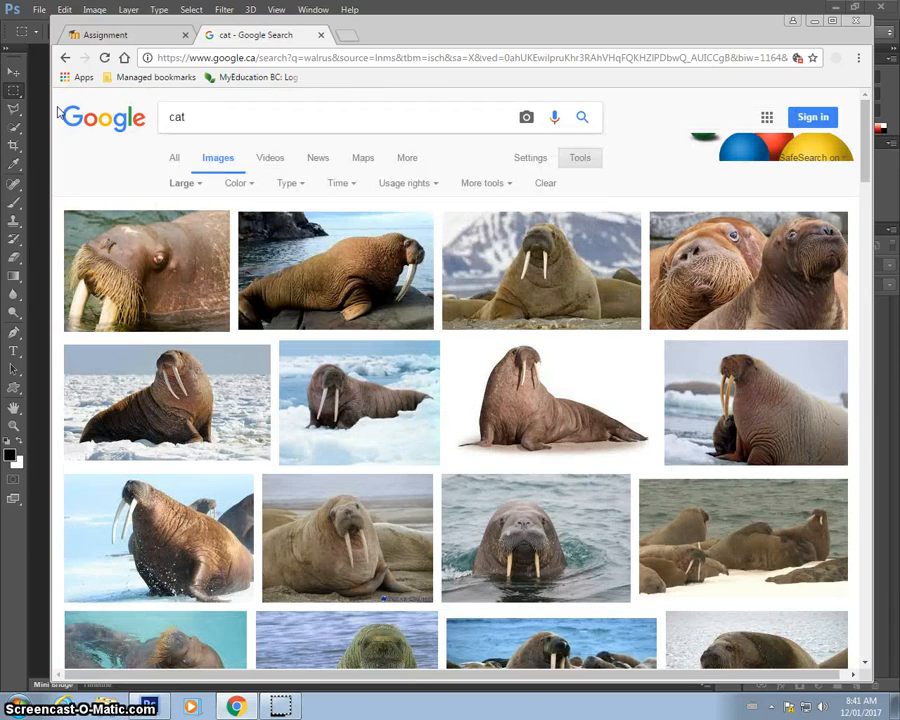
Step: Preview the white kitten standing in green grass and try to open its full-size image
{"action": "scroll", "coordinate": [278, 194], "scroll_direction": "down", "scroll_amount": 1}
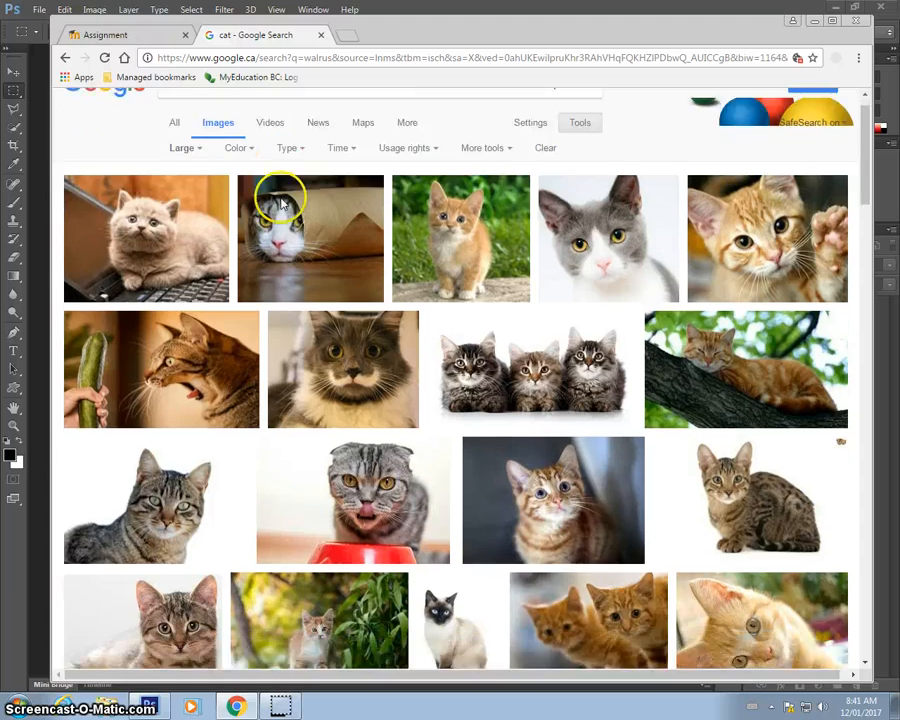
{"action": "scroll", "coordinate": [275, 187], "scroll_direction": "up", "scroll_amount": 1}
{"action": "scroll", "coordinate": [272, 190], "scroll_direction": "down", "scroll_amount": 4}
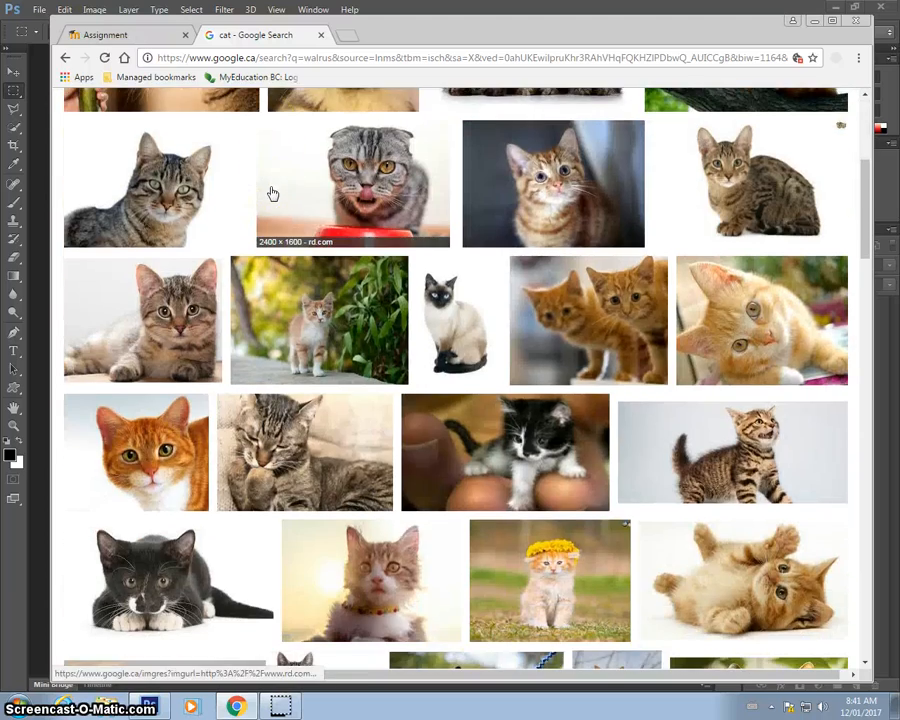
{"action": "scroll", "coordinate": [272, 193], "scroll_direction": "down", "scroll_amount": 4}
{"action": "scroll", "coordinate": [272, 192], "scroll_direction": "down", "scroll_amount": 8}
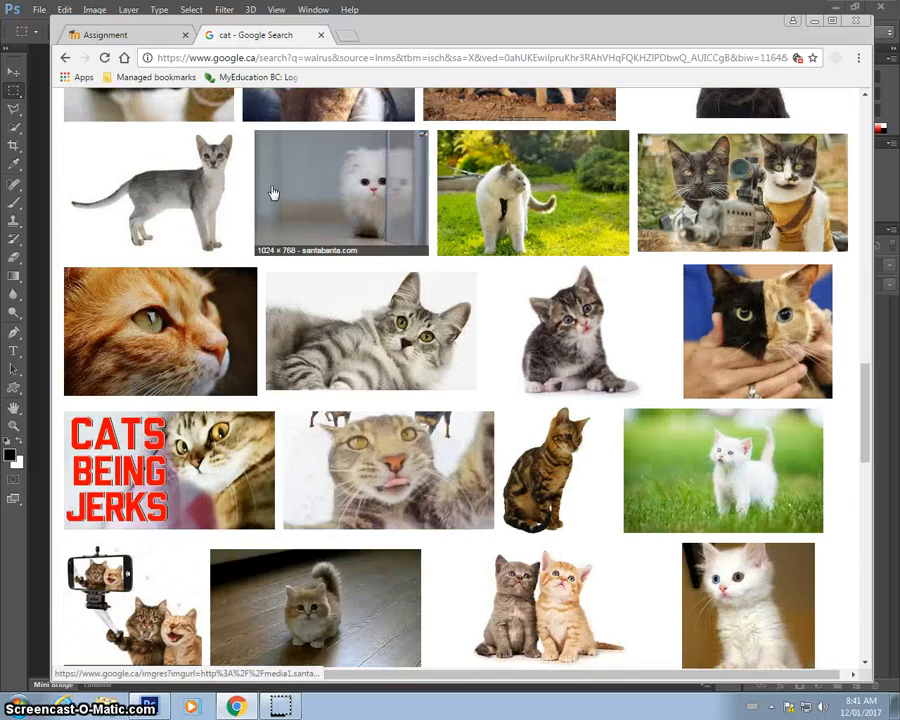
{"action": "left_click", "coordinate": [685, 440]}
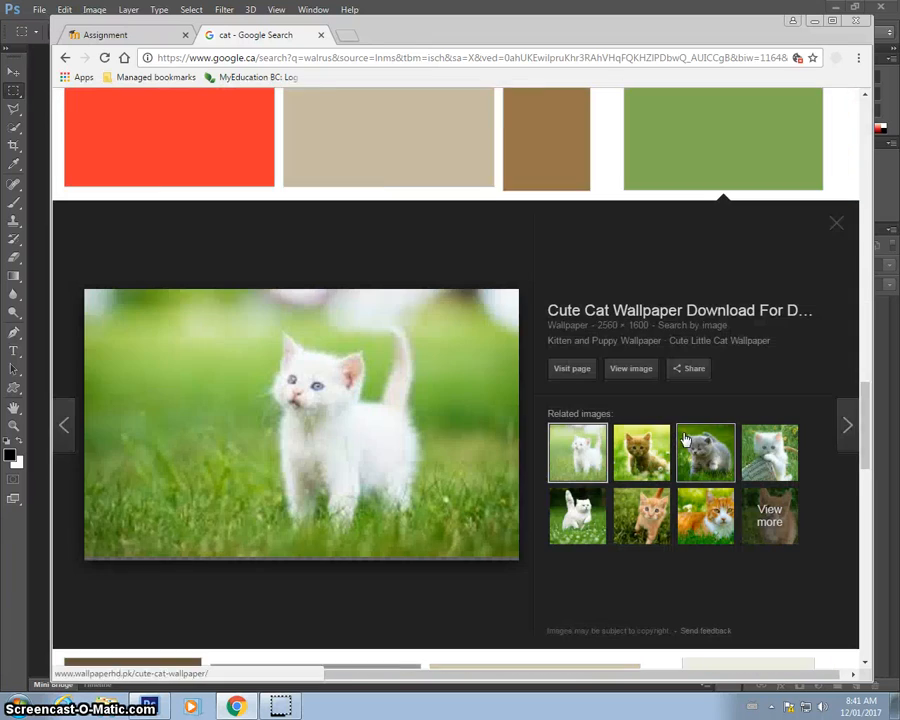
{"action": "left_click", "coordinate": [630, 372]}
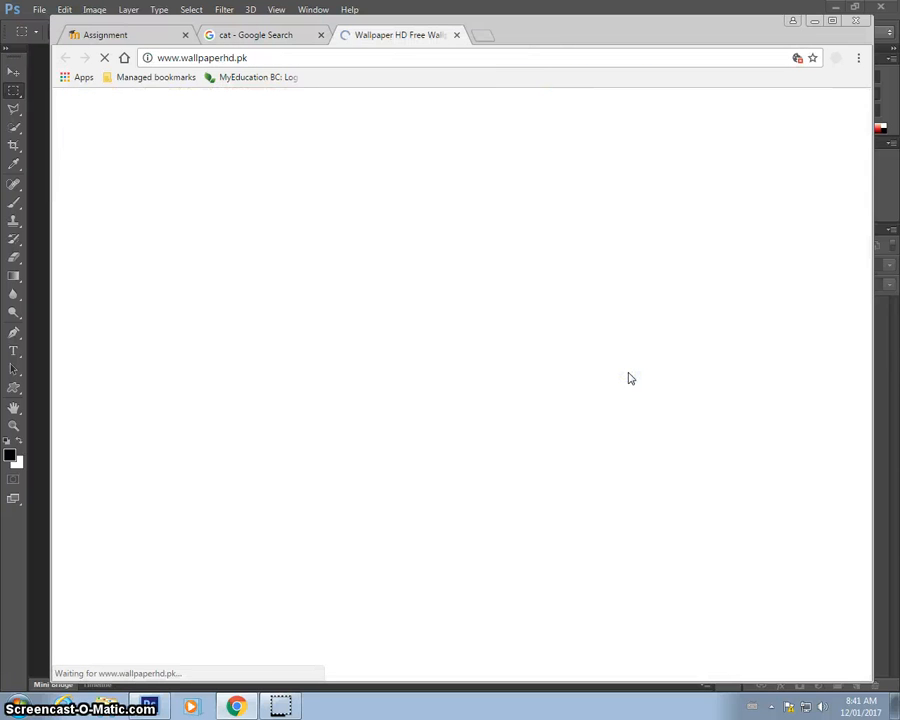
{"action": "left_click", "coordinate": [457, 35]}
Step: Look through the cat picture results further down the page for another suitable photo
{"action": "scroll", "coordinate": [350, 274], "scroll_direction": "down", "scroll_amount": 3}
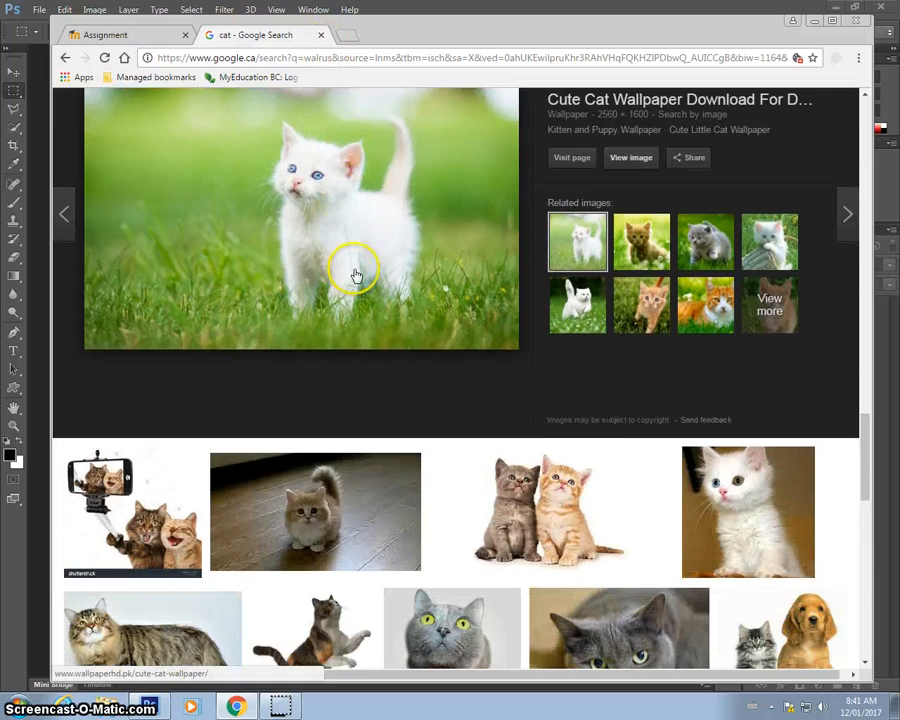
{"action": "scroll", "coordinate": [355, 272], "scroll_direction": "down", "scroll_amount": 3}
{"action": "scroll", "coordinate": [386, 272], "scroll_direction": "down", "scroll_amount": 4}
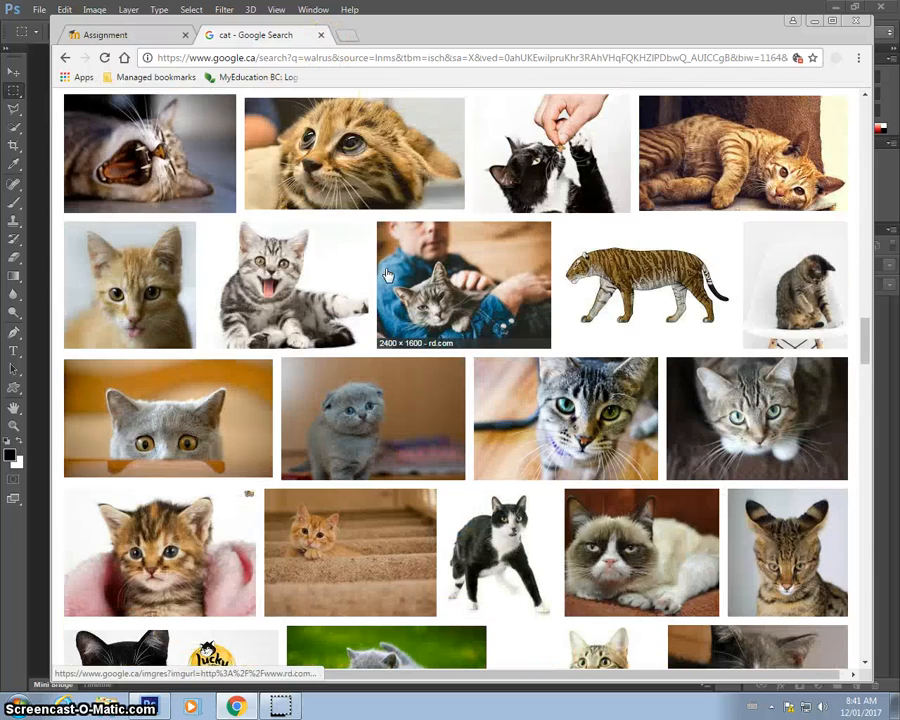
{"action": "scroll", "coordinate": [388, 274], "scroll_direction": "down", "scroll_amount": 6}
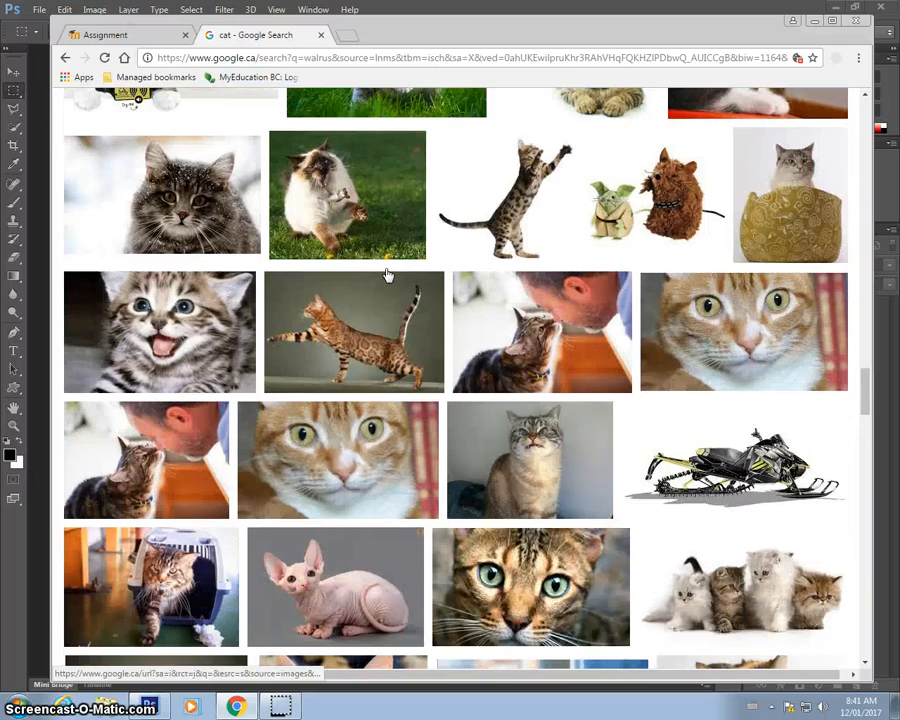
{"action": "scroll", "coordinate": [388, 274], "scroll_direction": "down", "scroll_amount": 6}
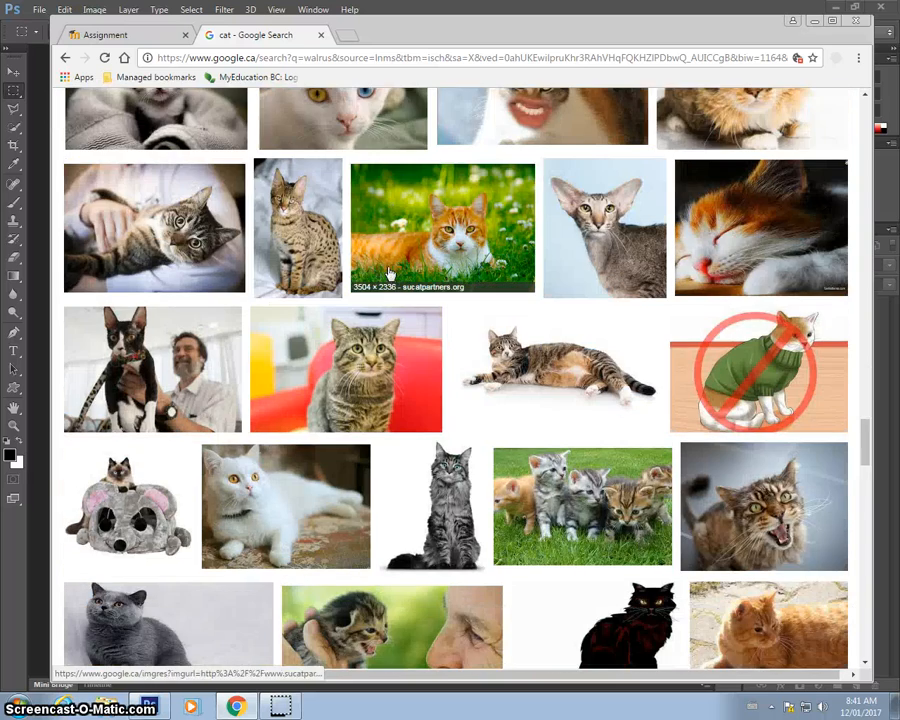
{"action": "left_click", "coordinate": [367, 330]}
{"action": "scroll", "coordinate": [470, 356], "scroll_direction": "down", "scroll_amount": 2}
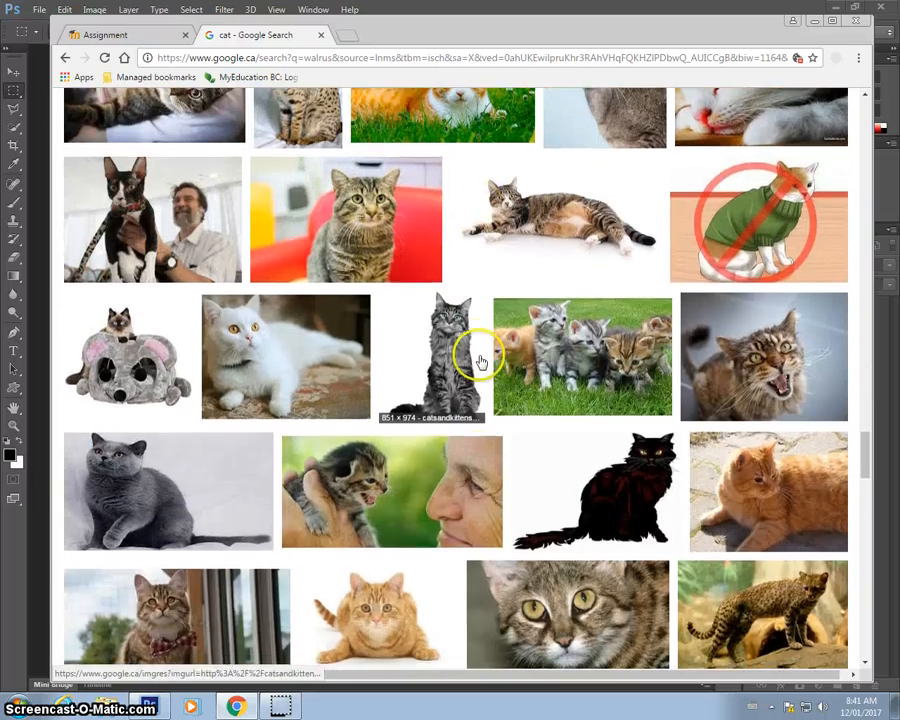
{"action": "scroll", "coordinate": [476, 360], "scroll_direction": "down", "scroll_amount": 2}
{"action": "scroll", "coordinate": [480, 360], "scroll_direction": "down", "scroll_amount": 3}
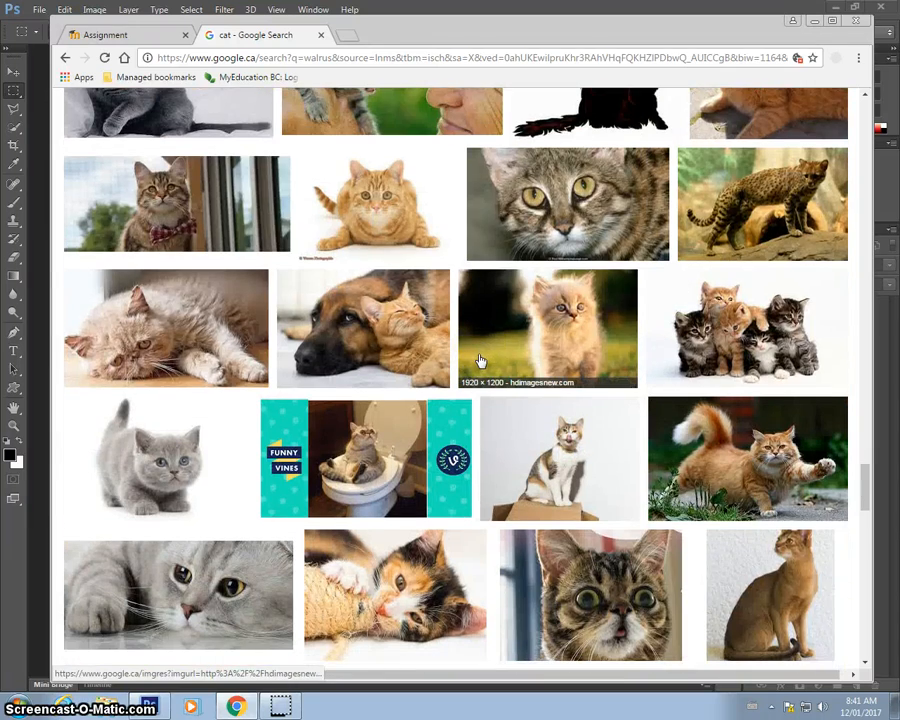
{"action": "scroll", "coordinate": [480, 360], "scroll_direction": "down", "scroll_amount": 3}
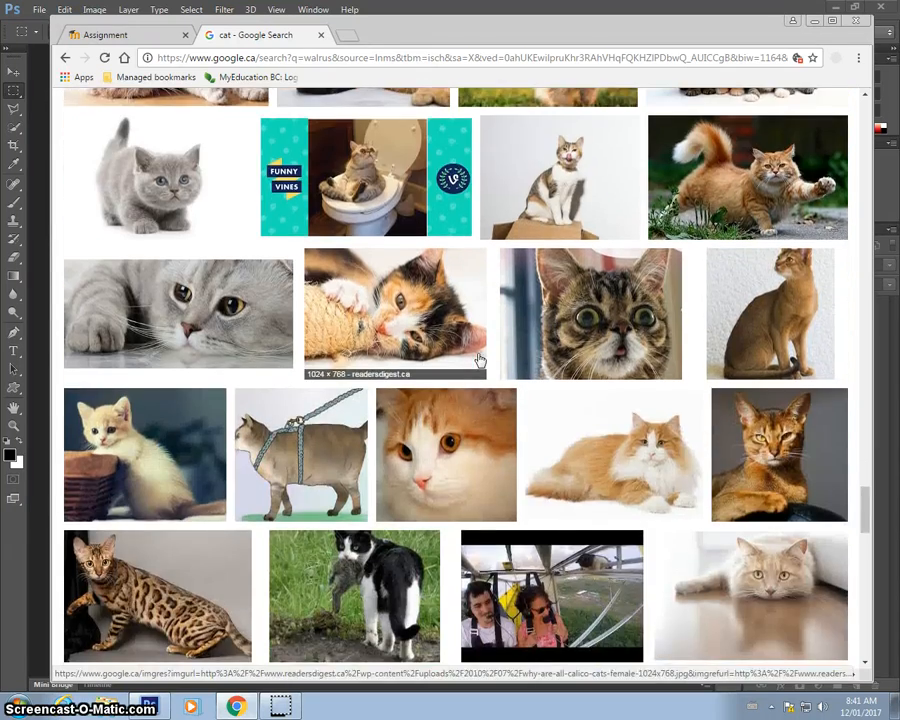
{"action": "scroll", "coordinate": [480, 360], "scroll_direction": "down", "scroll_amount": 9}
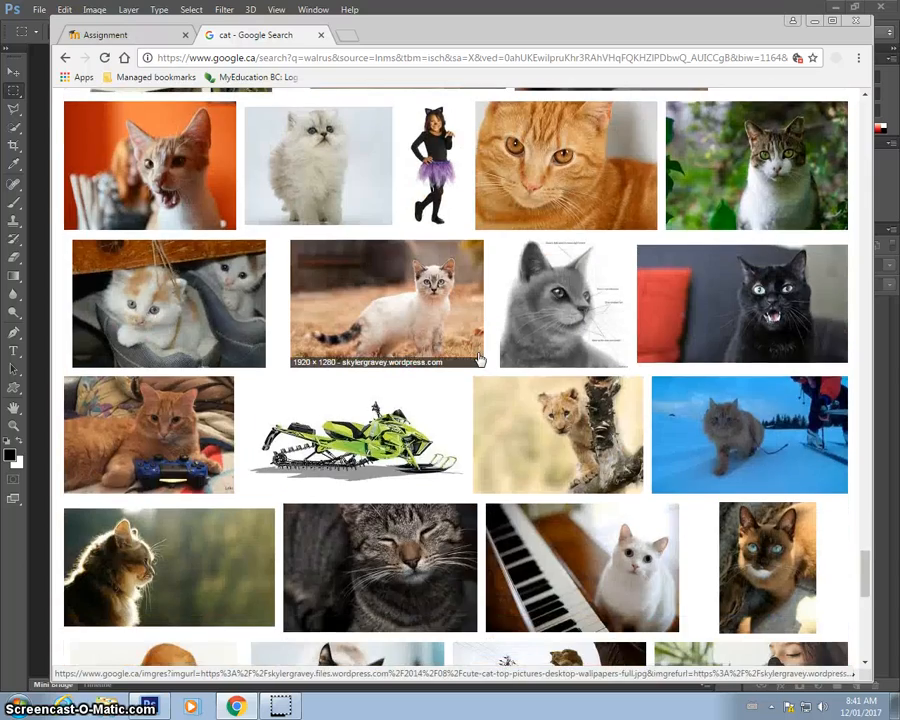
Step: Preview the white cat with the striped tail standing in dry grass, open its full-size image and copy it
{"action": "left_click", "coordinate": [442, 321]}
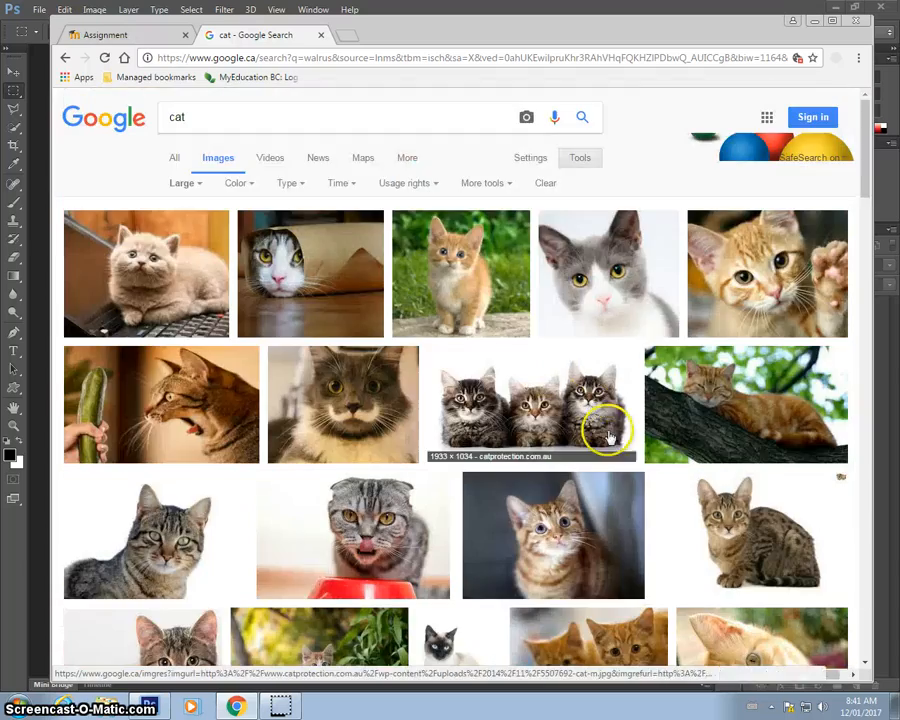
{"action": "scroll", "coordinate": [546, 412], "scroll_direction": "down", "scroll_amount": 20}
{"action": "scroll", "coordinate": [537, 407], "scroll_direction": "up", "scroll_amount": 15}
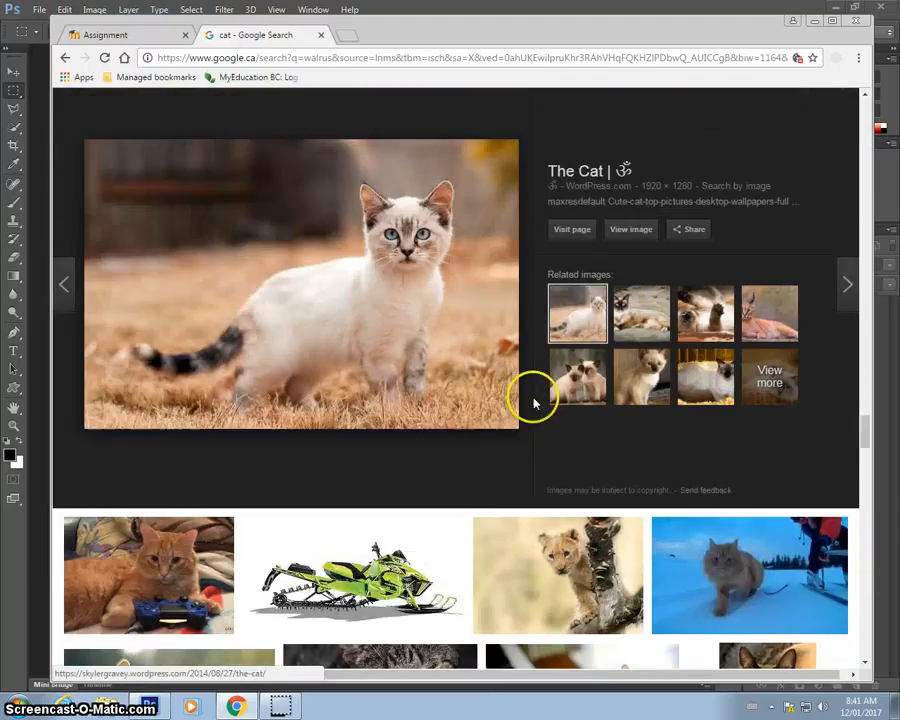
{"action": "left_click", "coordinate": [620, 235]}
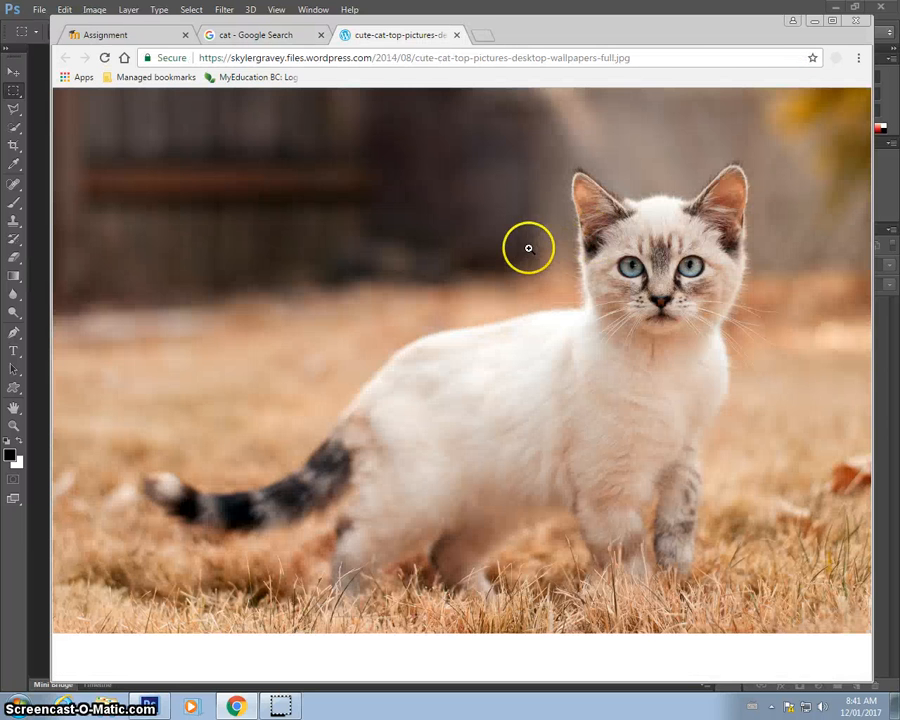
{"action": "right_click", "coordinate": [528, 248]}
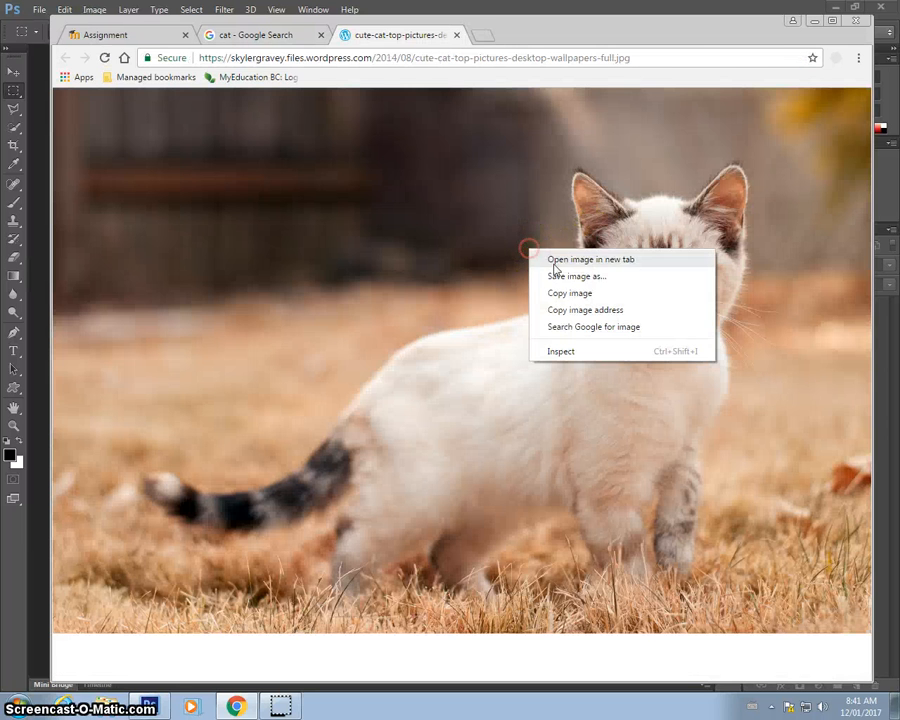
{"action": "left_click", "coordinate": [566, 293]}
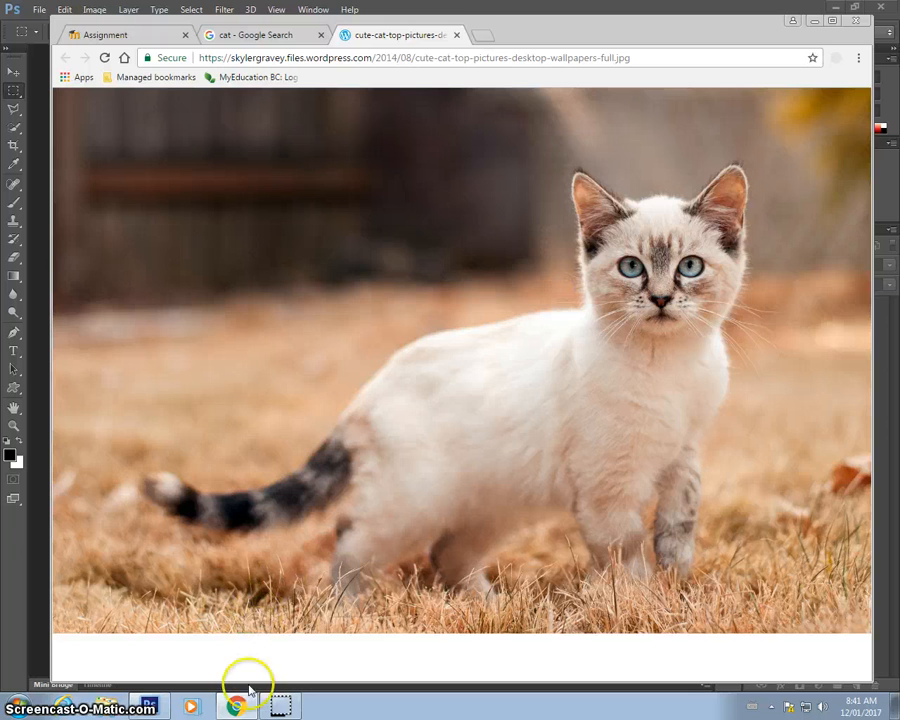
Step: Switch to Photoshop, create a new 1920 × 1280 pixel document from the Clipboard preset, and paste the cat photo into it
{"action": "left_click", "coordinate": [152, 706]}
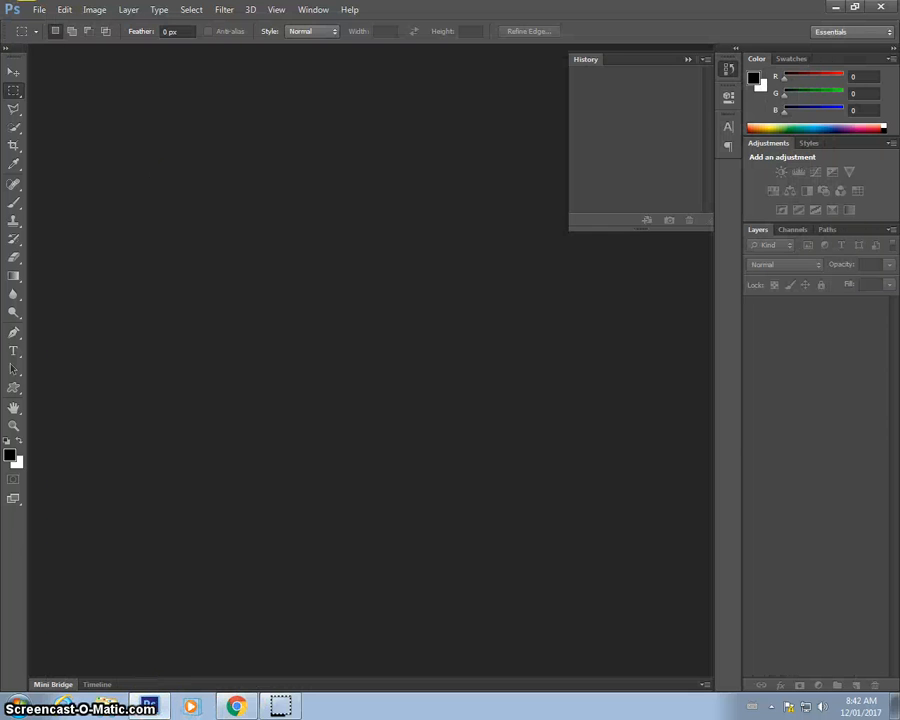
{"action": "left_click", "coordinate": [38, 9]}
{"action": "left_click", "coordinate": [52, 24]}
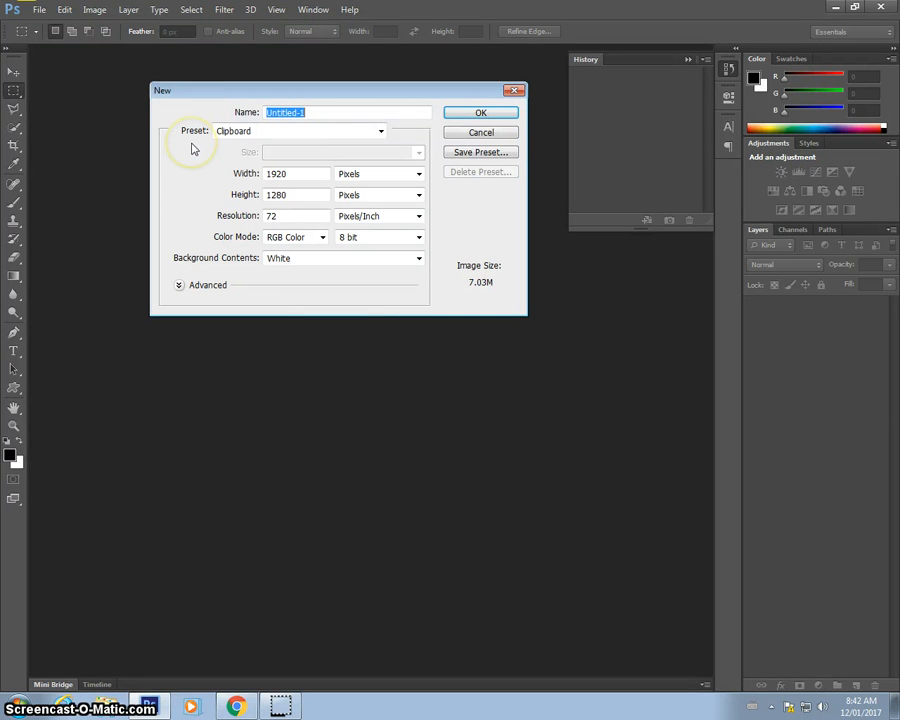
{"action": "left_click", "coordinate": [481, 114]}
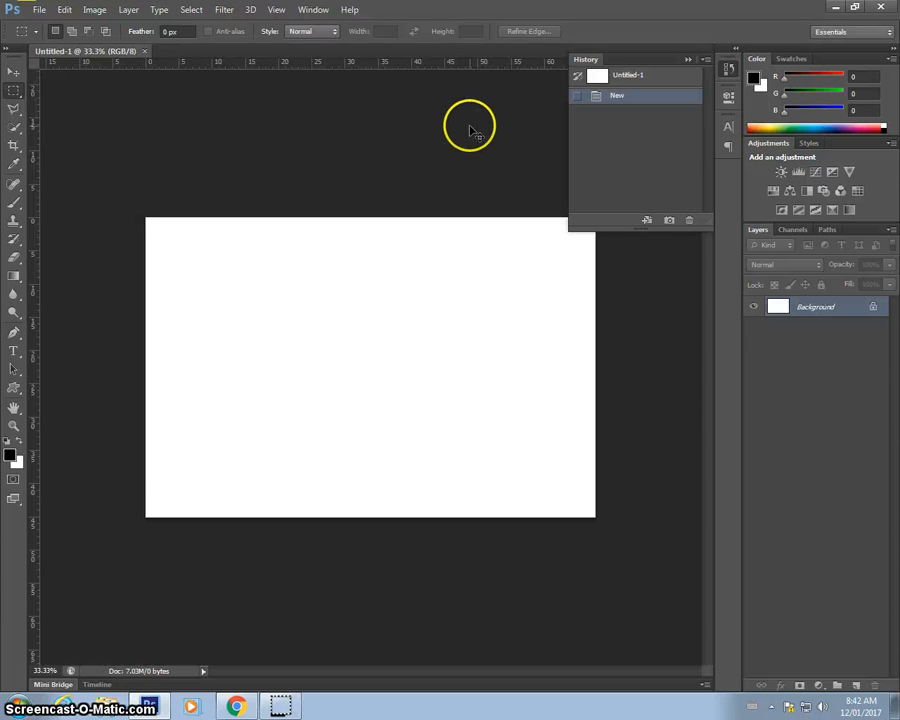
{"action": "key", "text": "ctrl+v"}
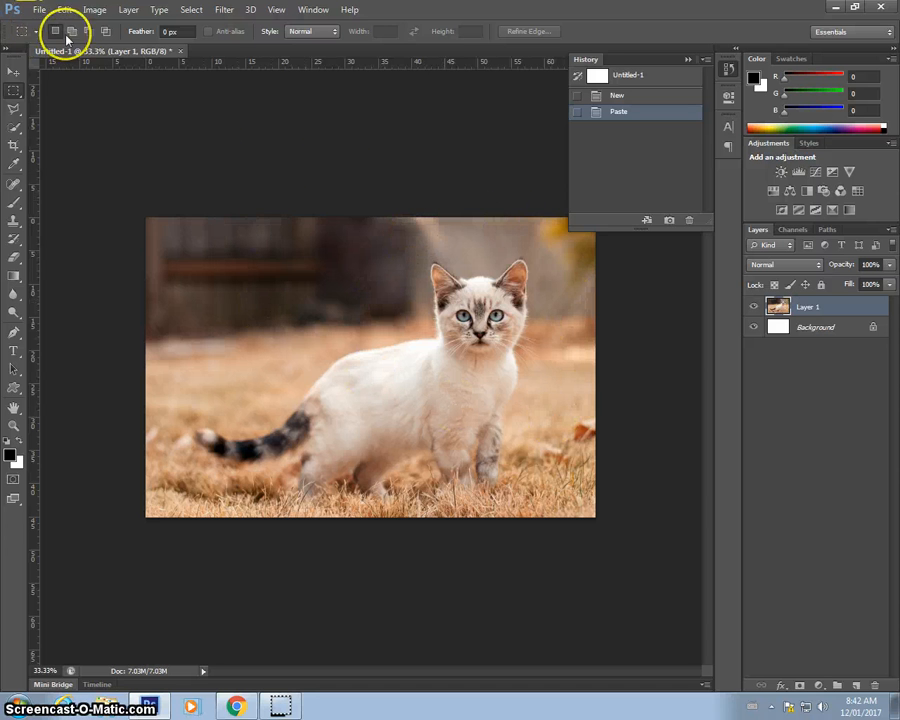
{"action": "key", "text": "ctrl+plus"}
{"action": "key", "text": "ctrl+plus"}
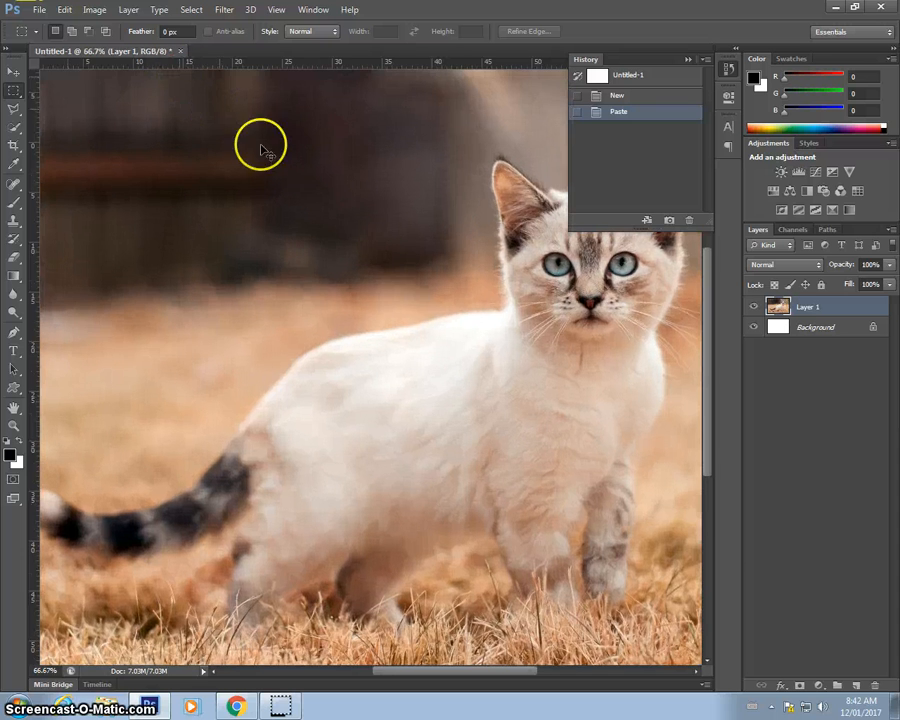
{"action": "key", "text": "ctrl+minus"}
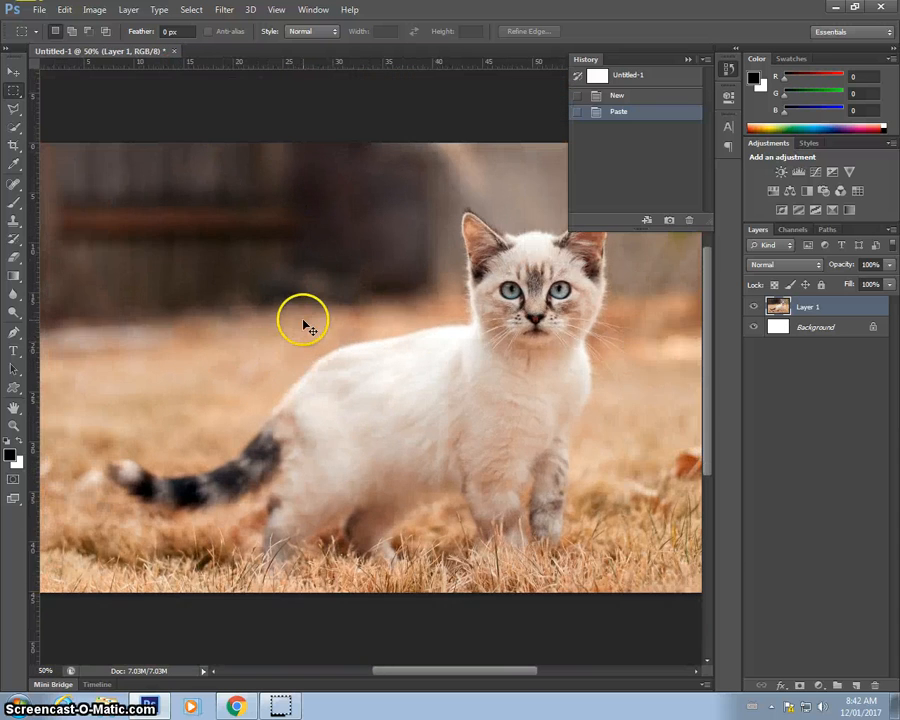
{"action": "key", "text": "ctrl+minus"}
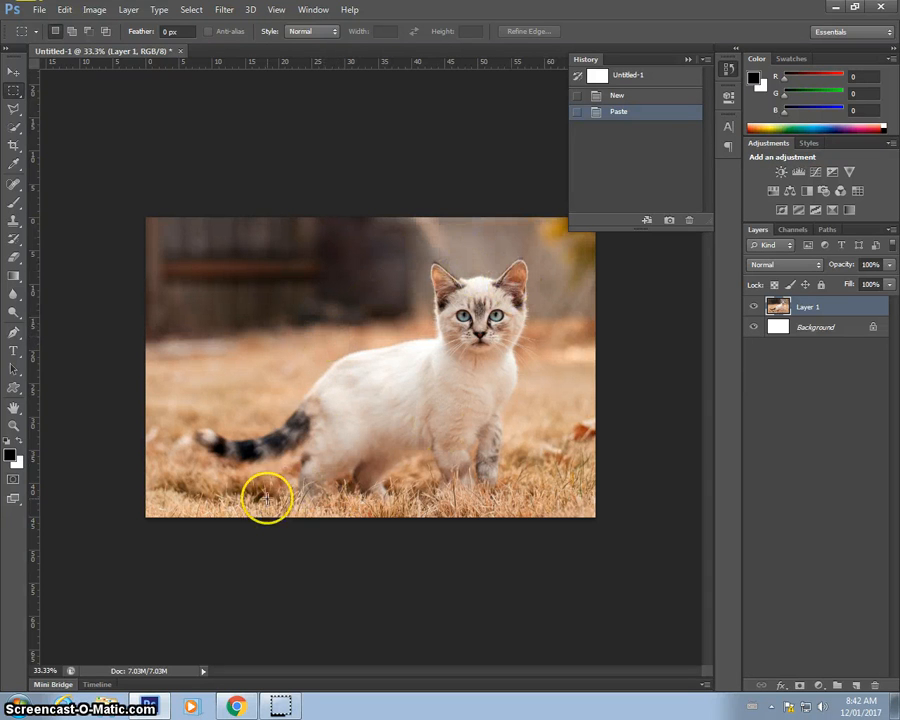
Step: Switch back to Chrome, move its window down so the pasted cat's head stays visible, and close the full-size cat image
{"action": "left_click", "coordinate": [233, 706]}
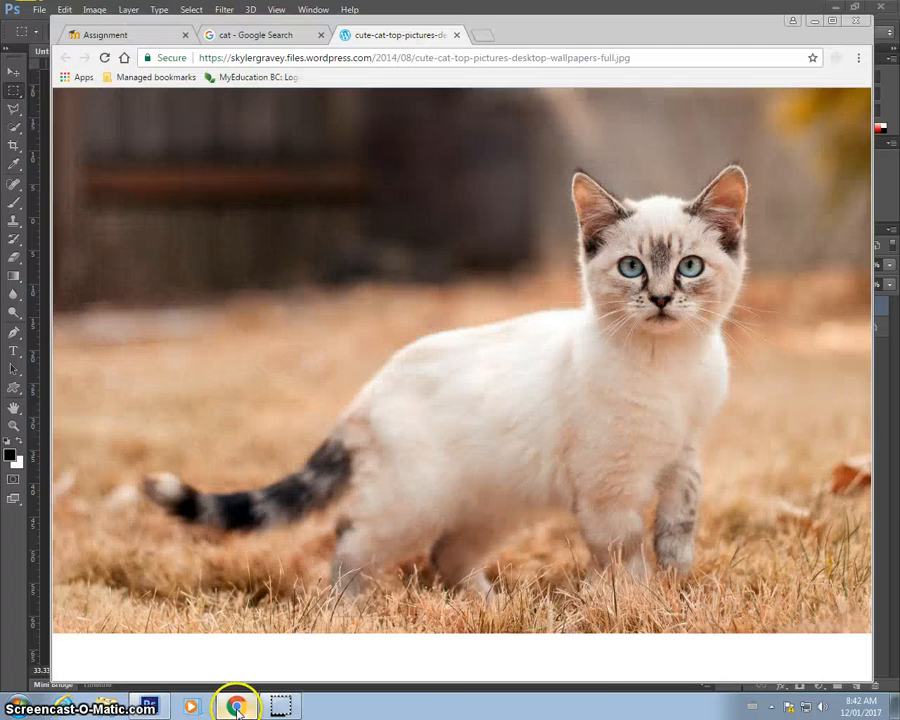
{"action": "left_click_drag", "start_coordinate": [510, 6], "coordinate": [512, 397]}
{"action": "left_click", "coordinate": [456, 398]}
Step: Replace the cat image search with a search for walrus, keeping the large-size filter
{"action": "scroll", "coordinate": [314, 482], "scroll_direction": "up", "scroll_amount": 10}
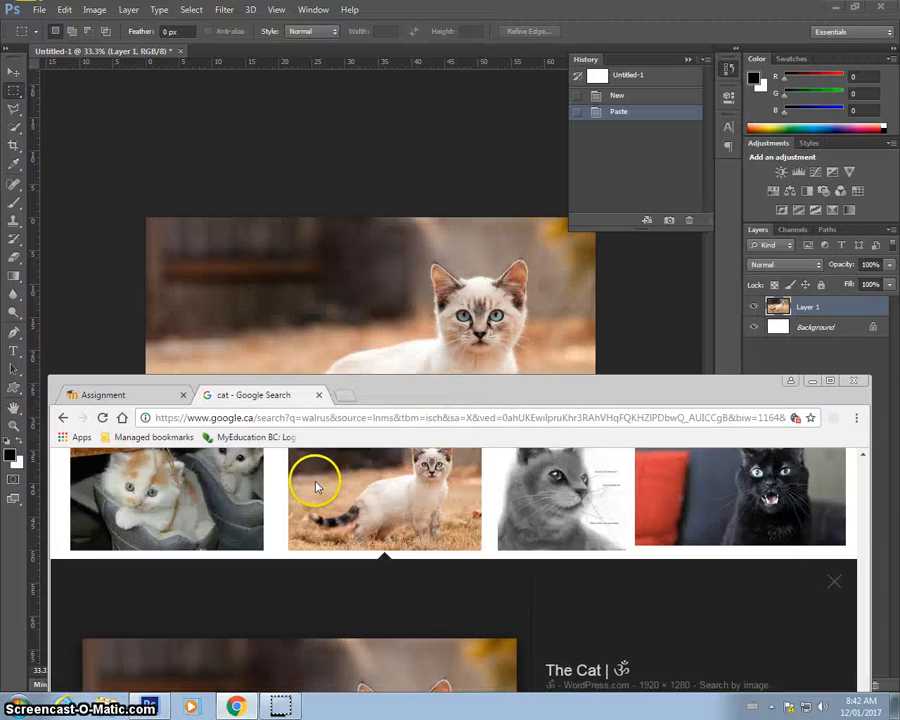
{"action": "scroll", "coordinate": [328, 484], "scroll_direction": "up", "scroll_amount": 15}
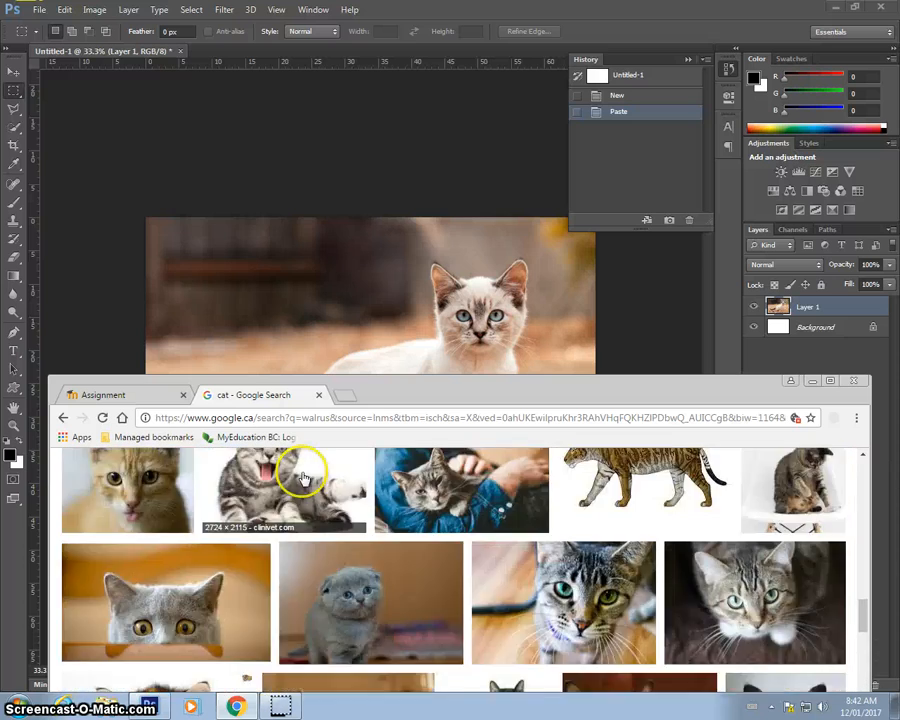
{"action": "scroll", "coordinate": [299, 470], "scroll_direction": "up", "scroll_amount": 5}
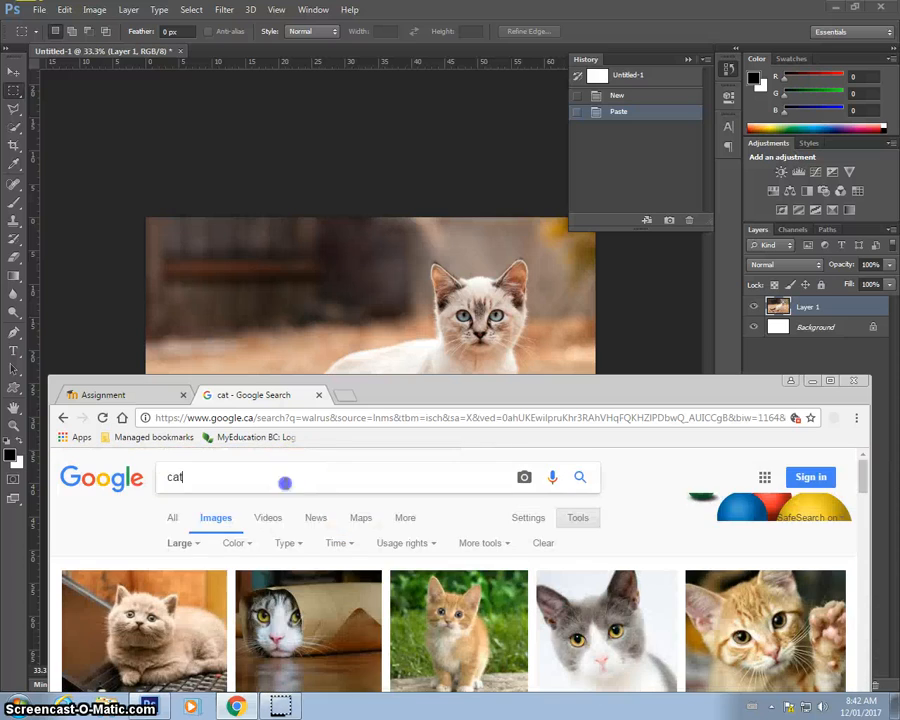
{"action": "type", "text": "walrus"}
{"action": "key", "text": "Return"}
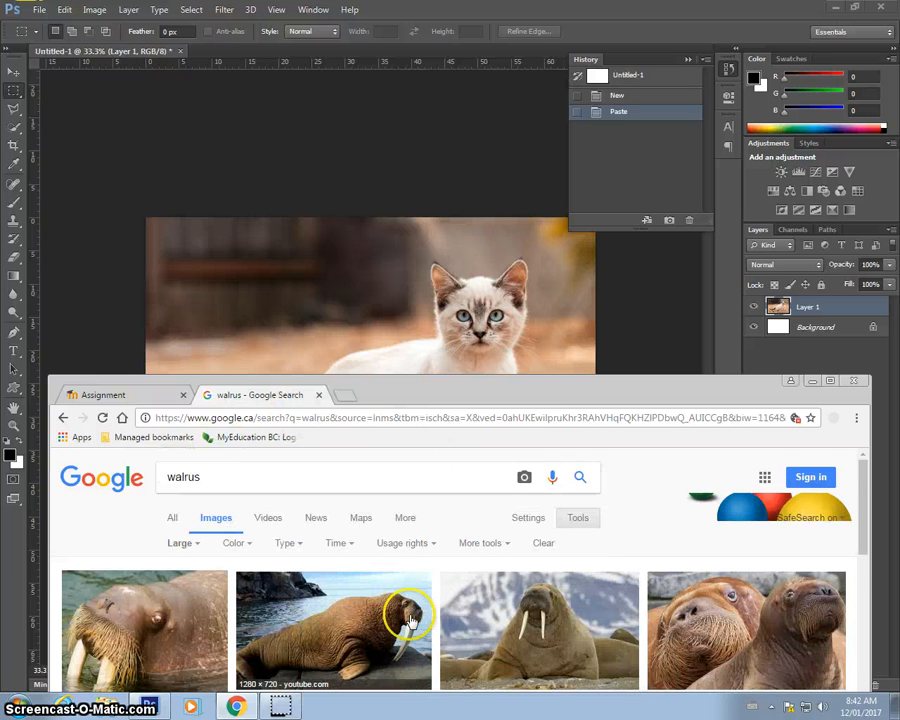
Step: Compare the large walrus pictures with the pasted cat photo to find a head at a matching angle
{"action": "scroll", "coordinate": [397, 620], "scroll_direction": "down", "scroll_amount": 1}
{"action": "scroll", "coordinate": [397, 620], "scroll_direction": "down", "scroll_amount": 2}
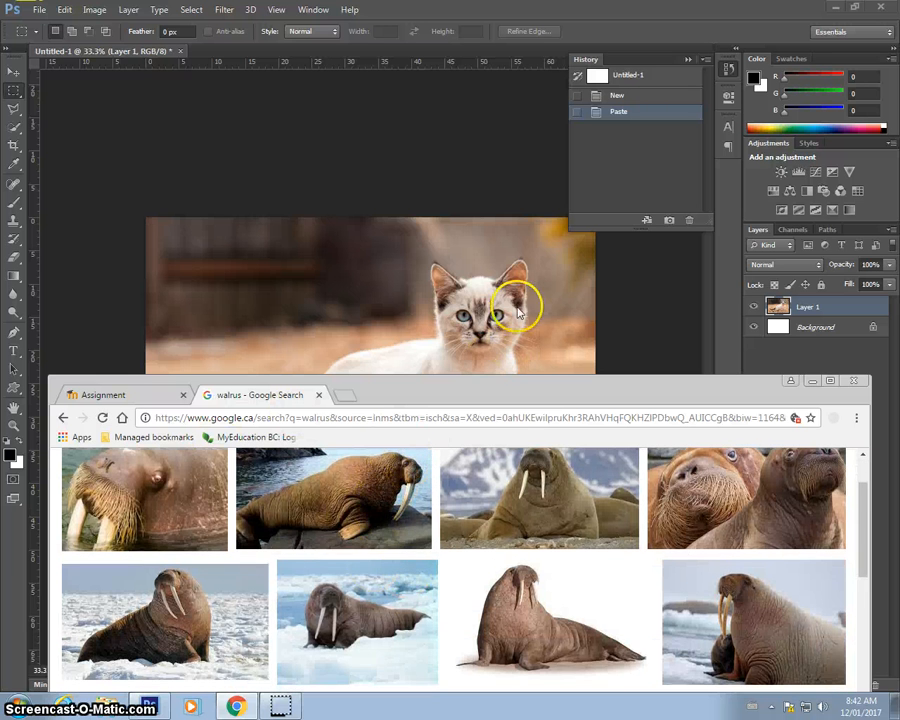
{"action": "scroll", "coordinate": [560, 530], "scroll_direction": "up", "scroll_amount": 1}
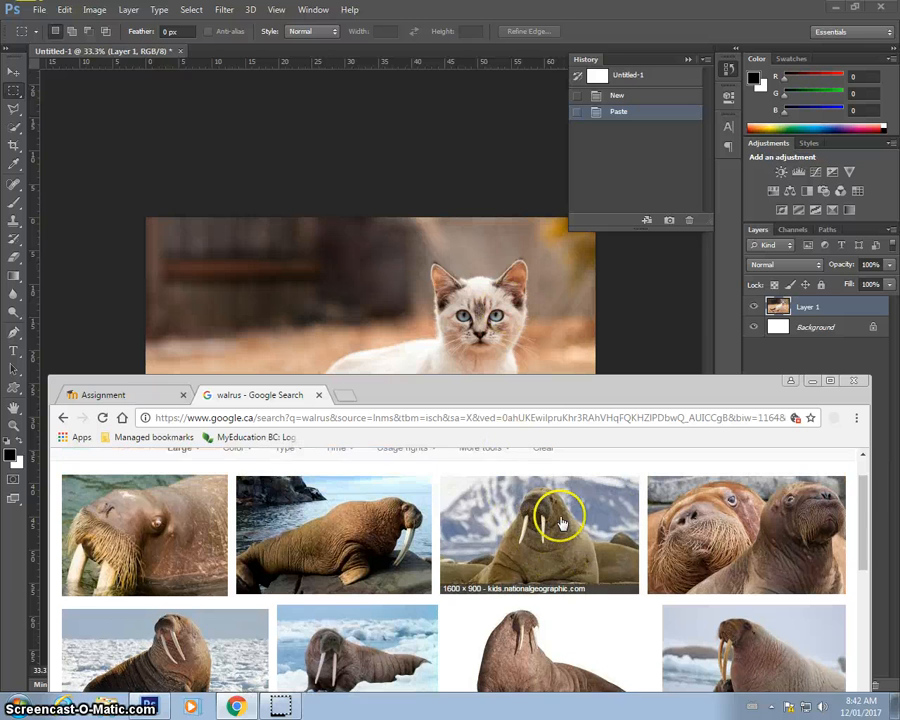
{"action": "scroll", "coordinate": [530, 519], "scroll_direction": "down", "scroll_amount": 3}
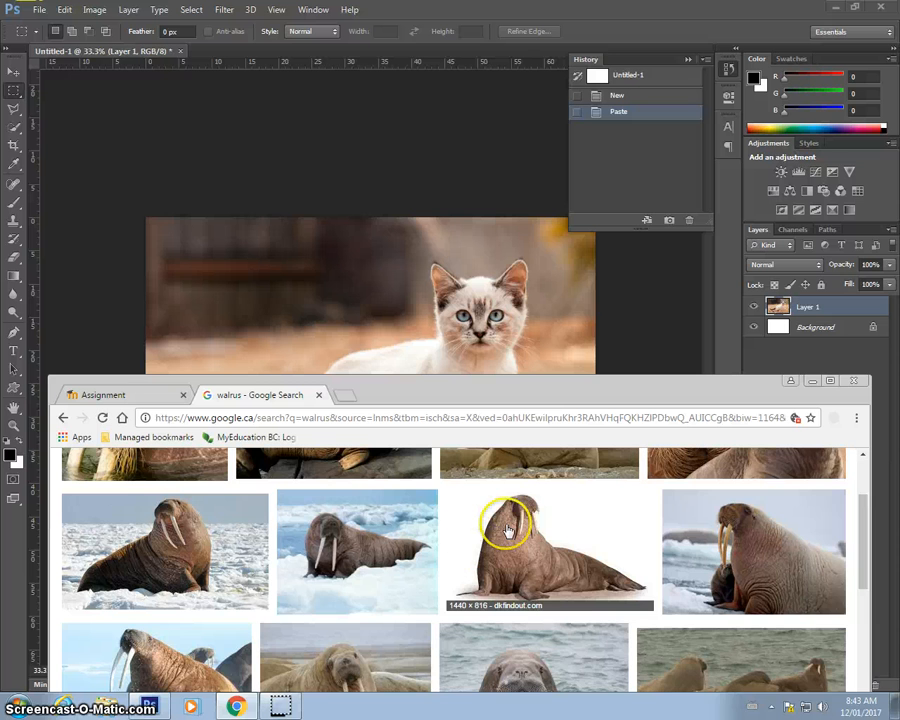
{"action": "scroll", "coordinate": [508, 533], "scroll_direction": "down", "scroll_amount": 5}
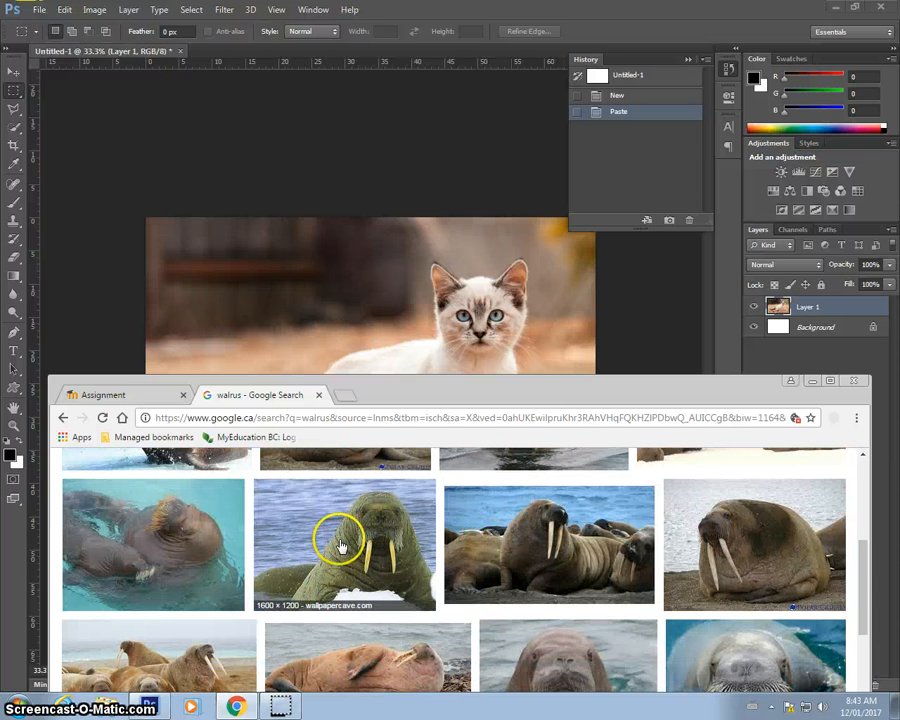
{"action": "scroll", "coordinate": [648, 570], "scroll_direction": "down", "scroll_amount": 1}
{"action": "scroll", "coordinate": [401, 520], "scroll_direction": "up", "scroll_amount": 1}
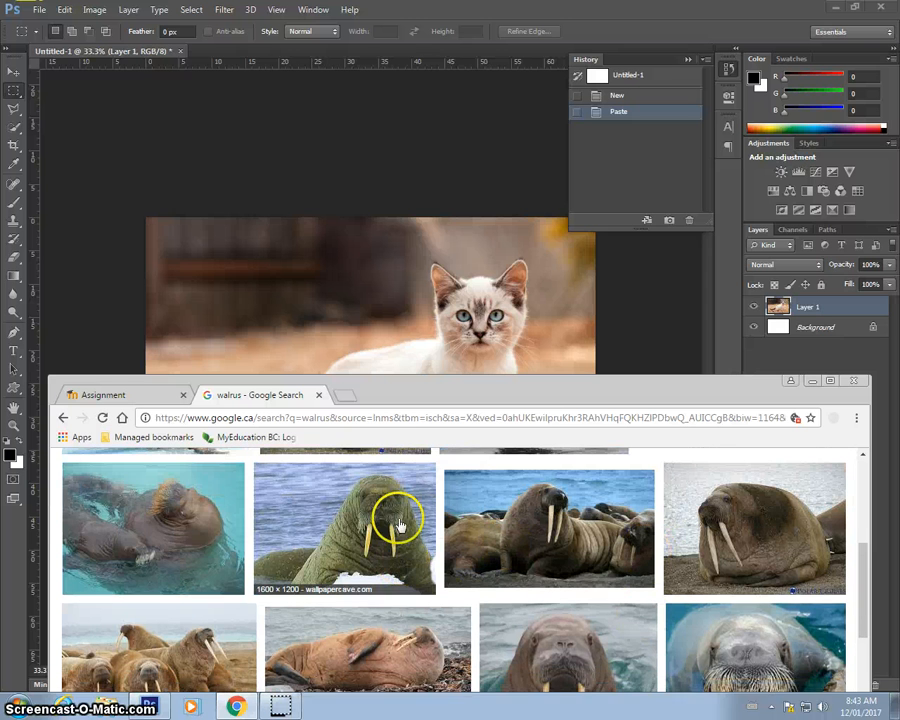
{"action": "scroll", "coordinate": [400, 530], "scroll_direction": "up", "scroll_amount": 1}
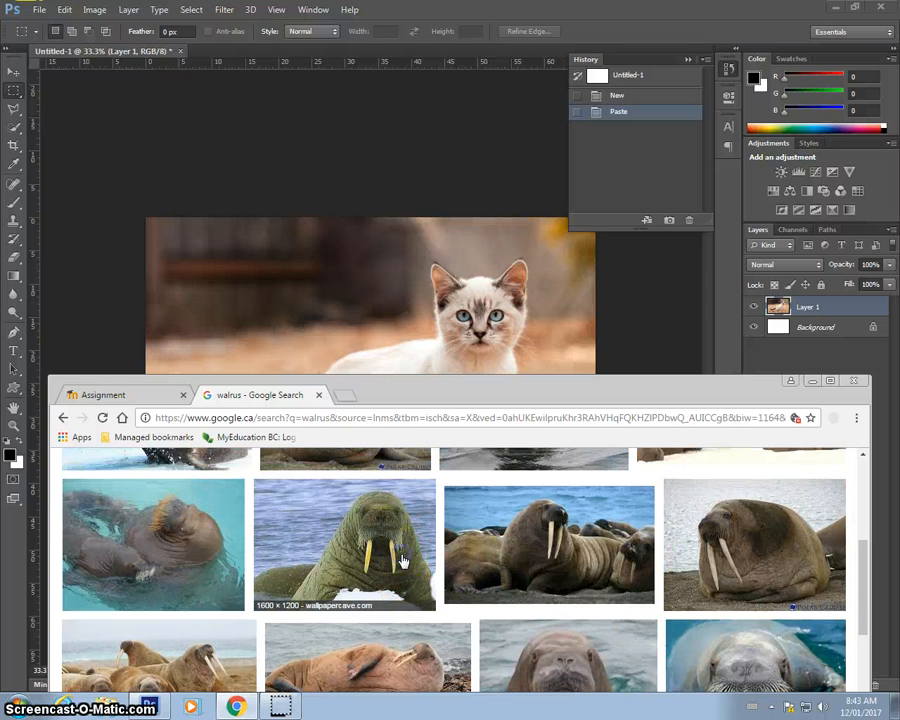
Step: Preview the greenish walrus facing forward behind white ice, inspect its full-size image, and close that image again
{"action": "left_click", "coordinate": [401, 562]}
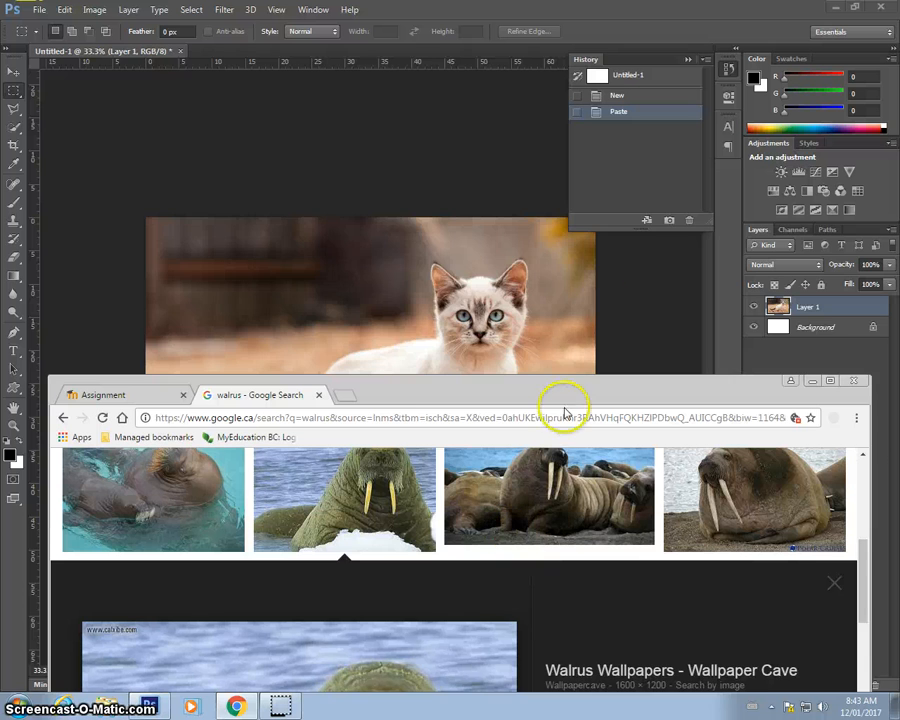
{"action": "left_click_drag", "start_coordinate": [562, 400], "coordinate": [553, 197]}
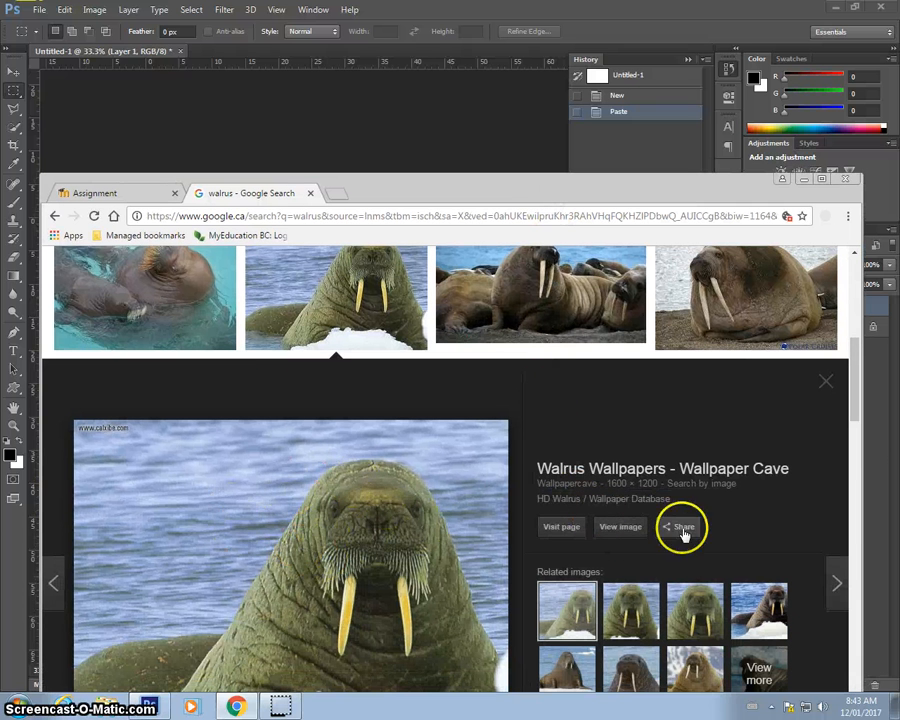
{"action": "left_click", "coordinate": [620, 527]}
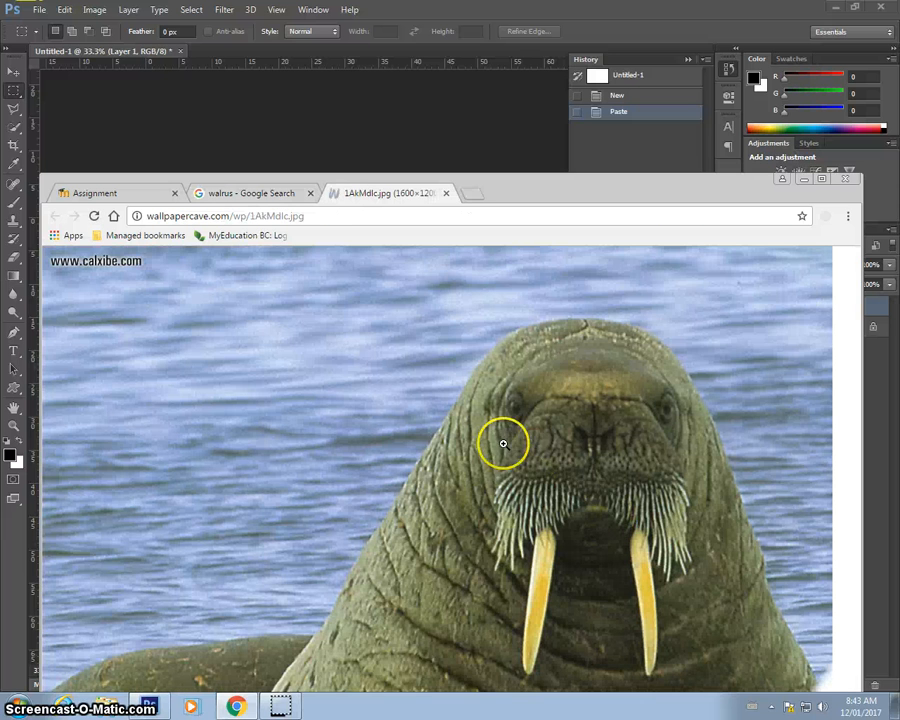
{"action": "left_click_drag", "start_coordinate": [553, 205], "coordinate": [603, 175]}
{"action": "left_click", "coordinate": [496, 183]}
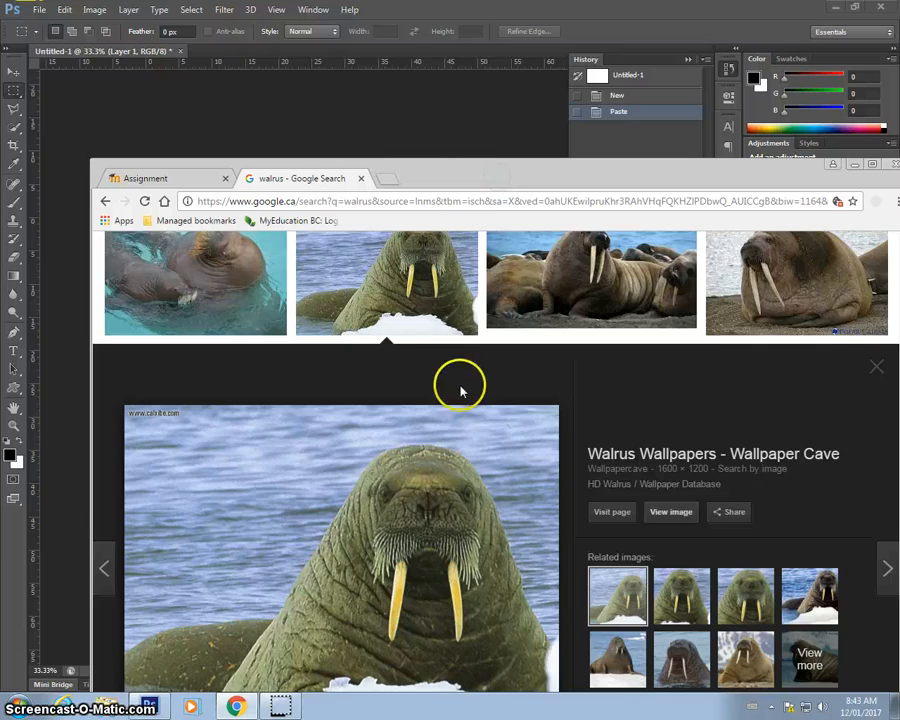
Step: Look through the walrus results further down for a better match, and return to the first results with the Photoshop document partly visible
{"action": "scroll", "coordinate": [458, 384], "scroll_direction": "down", "scroll_amount": 4}
{"action": "scroll", "coordinate": [460, 382], "scroll_direction": "down", "scroll_amount": 2}
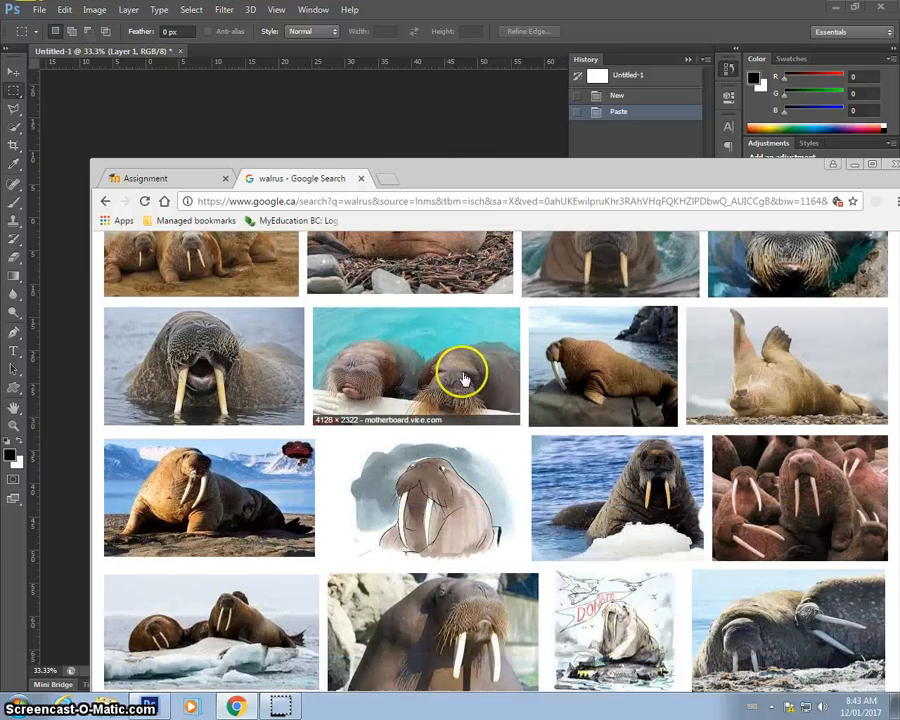
{"action": "scroll", "coordinate": [462, 378], "scroll_direction": "down", "scroll_amount": 5}
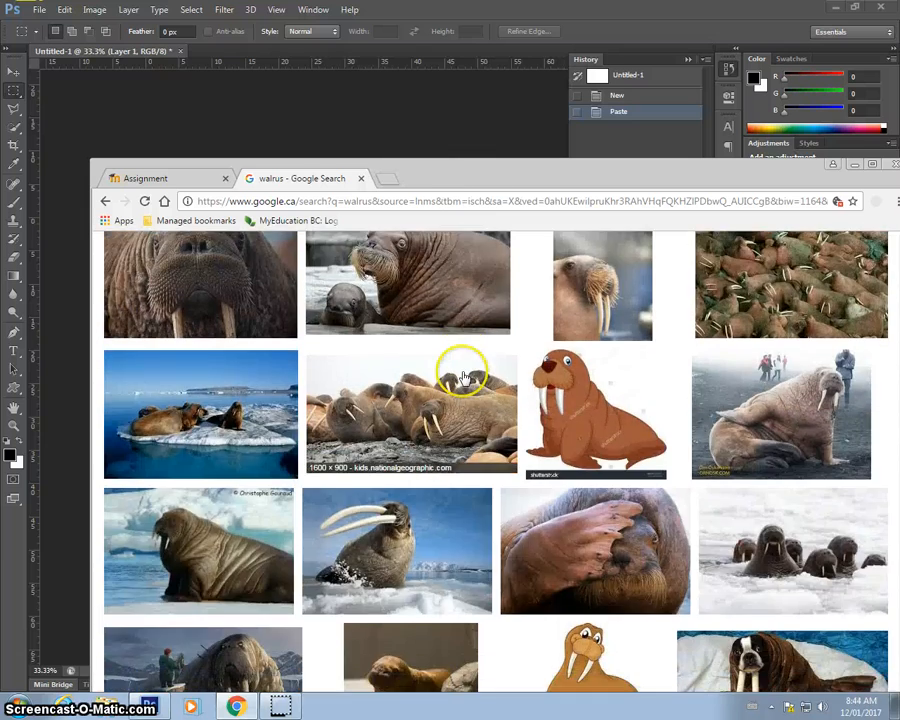
{"action": "scroll", "coordinate": [463, 377], "scroll_direction": "down", "scroll_amount": 7}
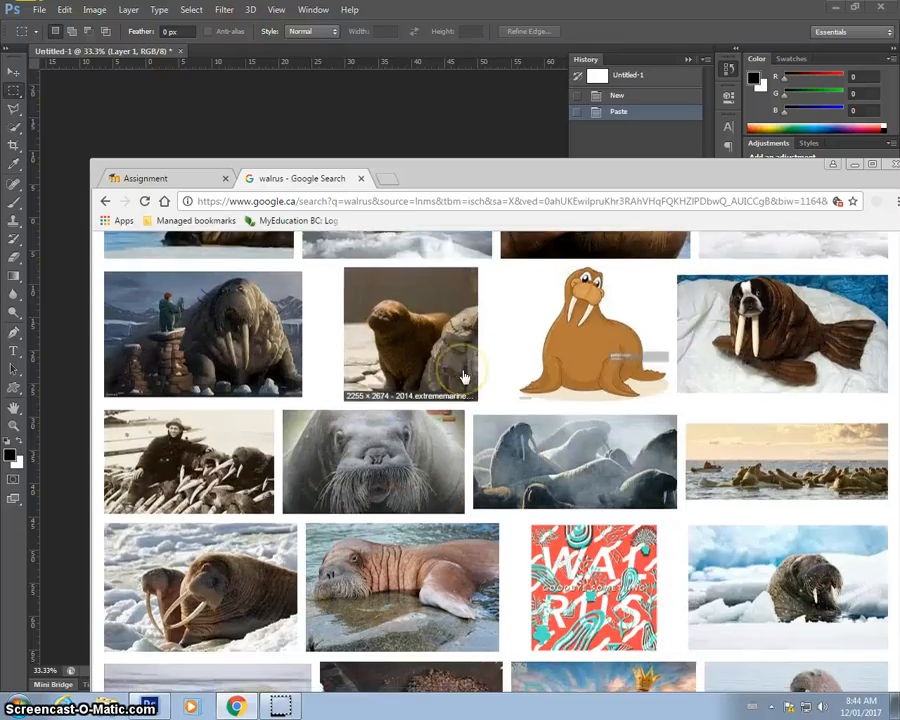
{"action": "scroll", "coordinate": [463, 377], "scroll_direction": "down", "scroll_amount": 6}
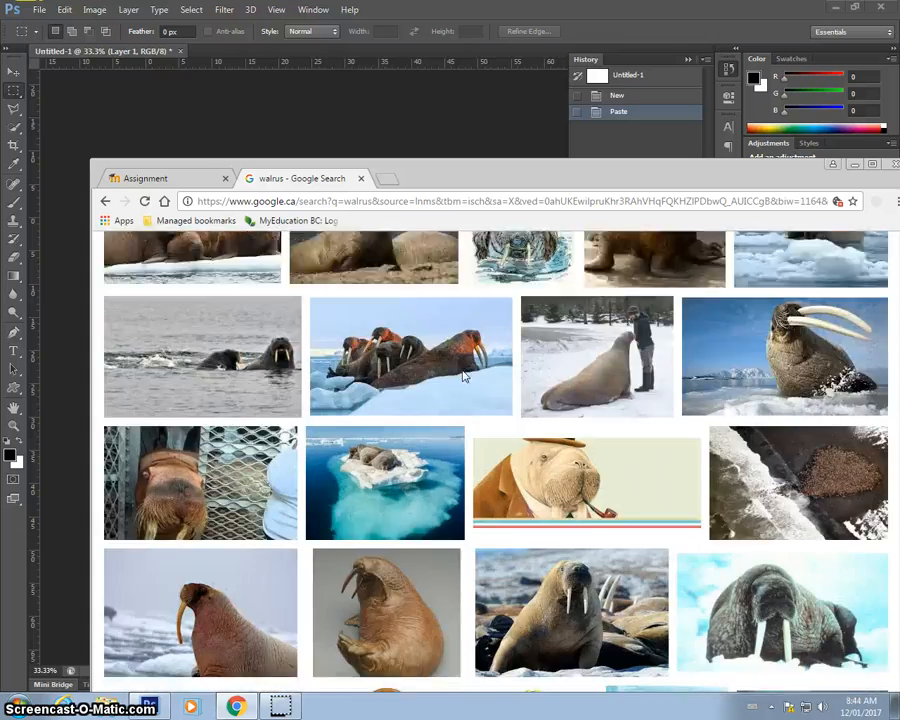
{"action": "scroll", "coordinate": [463, 377], "scroll_direction": "down", "scroll_amount": 1}
{"action": "scroll", "coordinate": [463, 374], "scroll_direction": "down", "scroll_amount": 10}
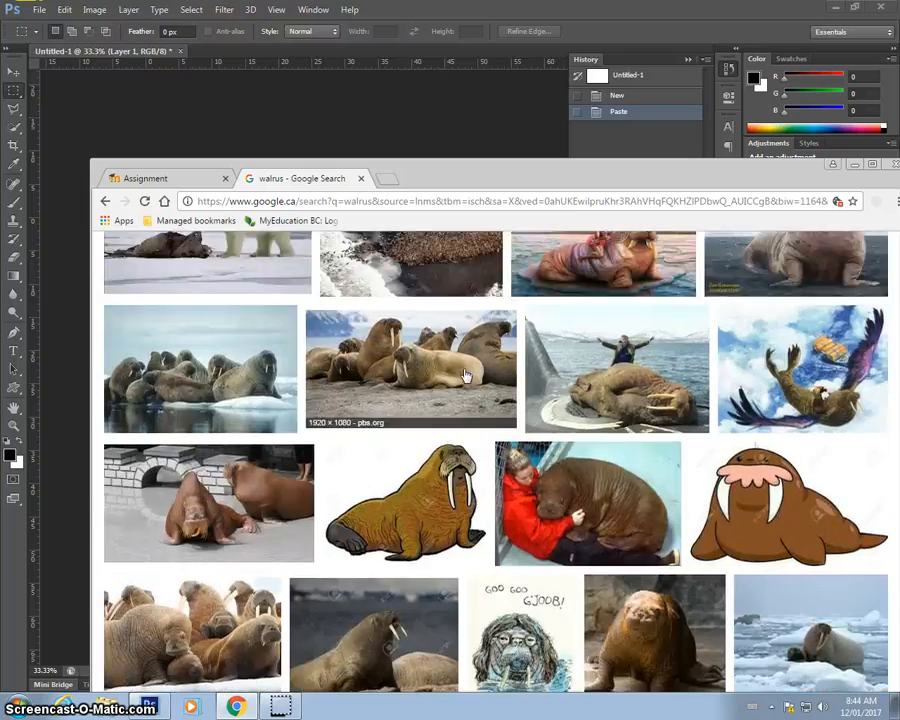
{"action": "scroll", "coordinate": [466, 376], "scroll_direction": "up", "scroll_amount": 7}
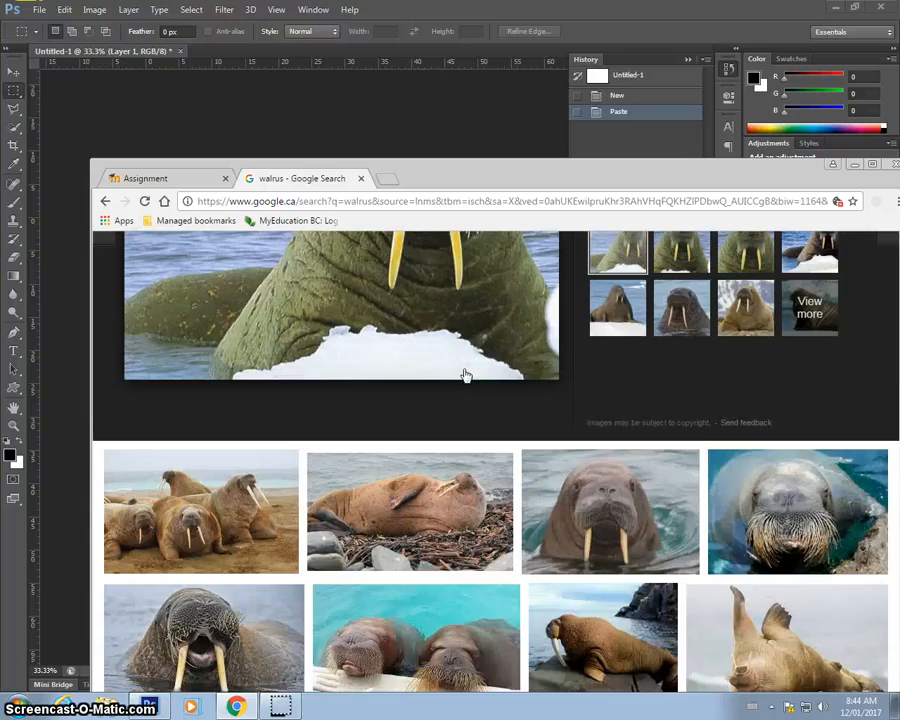
{"action": "scroll", "coordinate": [466, 379], "scroll_direction": "down", "scroll_amount": 2}
{"action": "scroll", "coordinate": [466, 379], "scroll_direction": "up", "scroll_amount": 8}
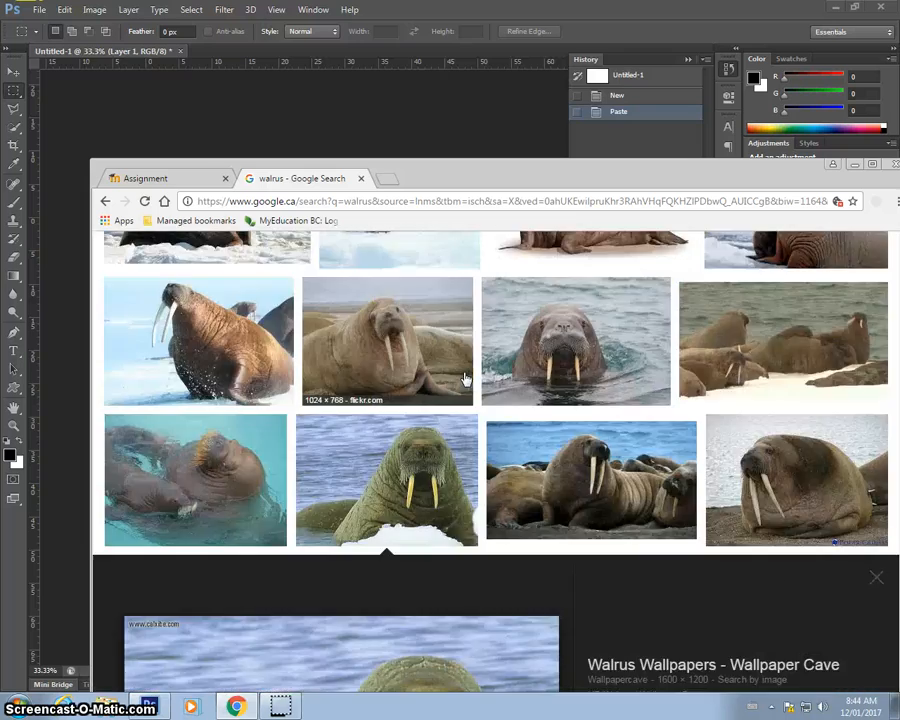
{"action": "left_click_drag", "start_coordinate": [464, 193], "coordinate": [494, 228]}
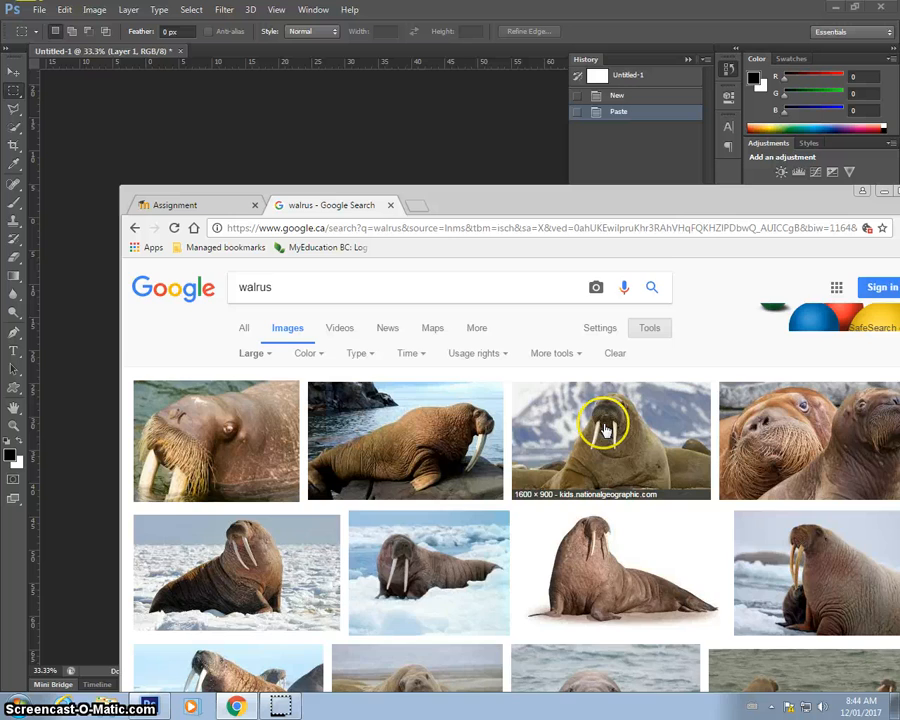
Step: Copy the full-size 1600 × 900 walrus-tusks.jpg photo from the search results and paste it into the Photoshop cat document
{"action": "left_click", "coordinate": [605, 430]}
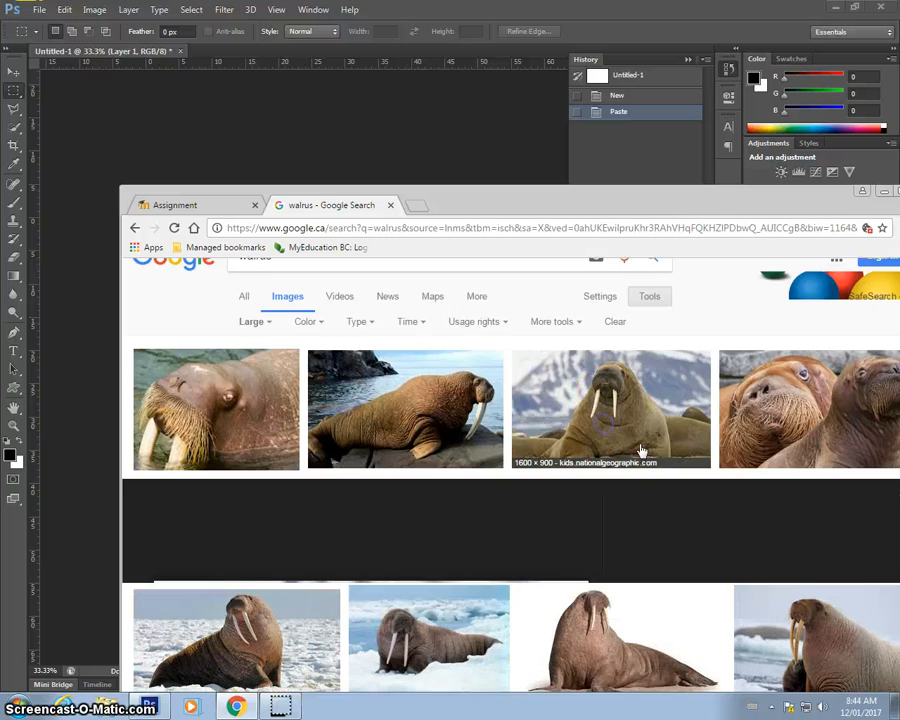
{"action": "left_click", "coordinate": [707, 532]}
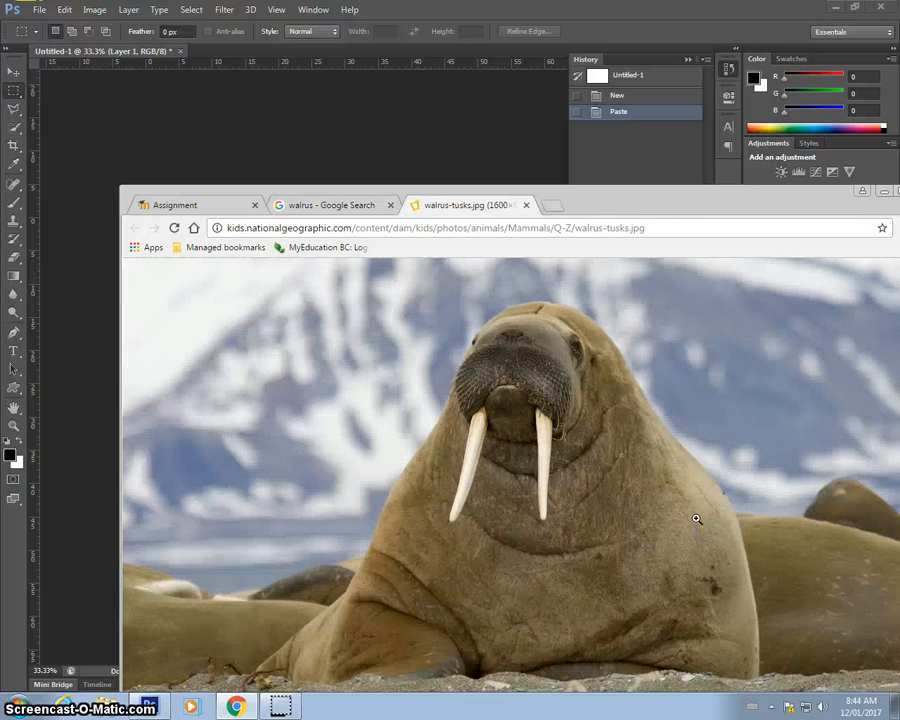
{"action": "left_click", "coordinate": [522, 346]}
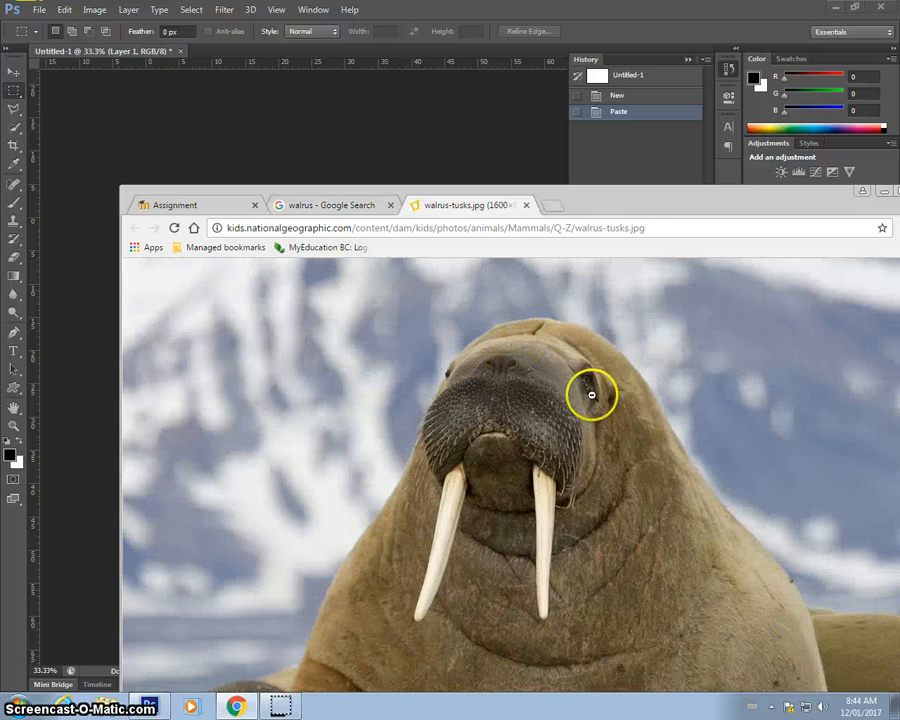
{"action": "right_click", "coordinate": [605, 319]}
{"action": "left_click", "coordinate": [641, 363]}
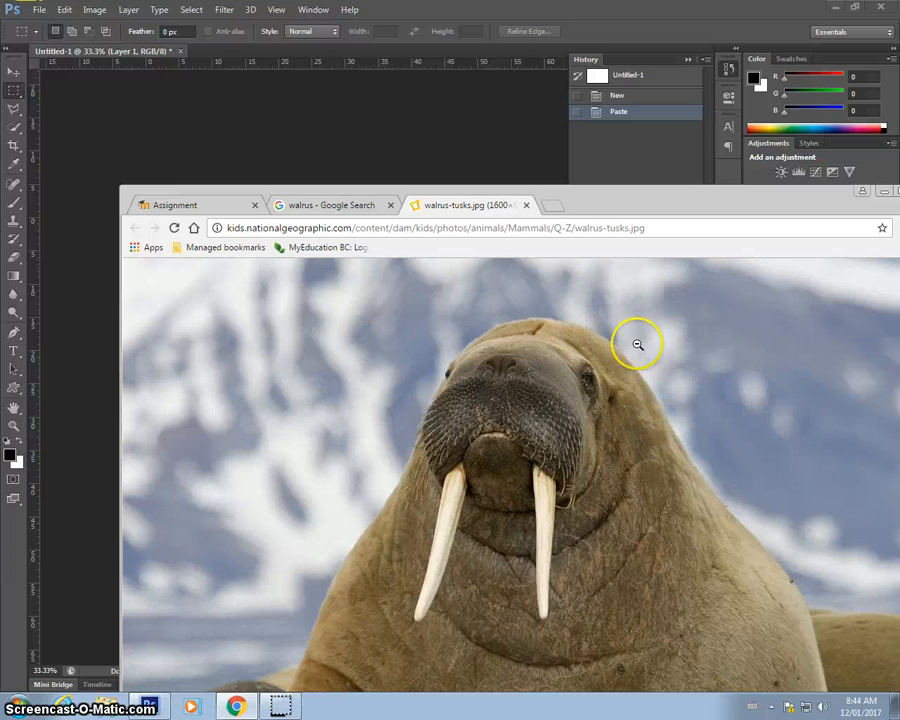
{"action": "left_click", "coordinate": [470, 155]}
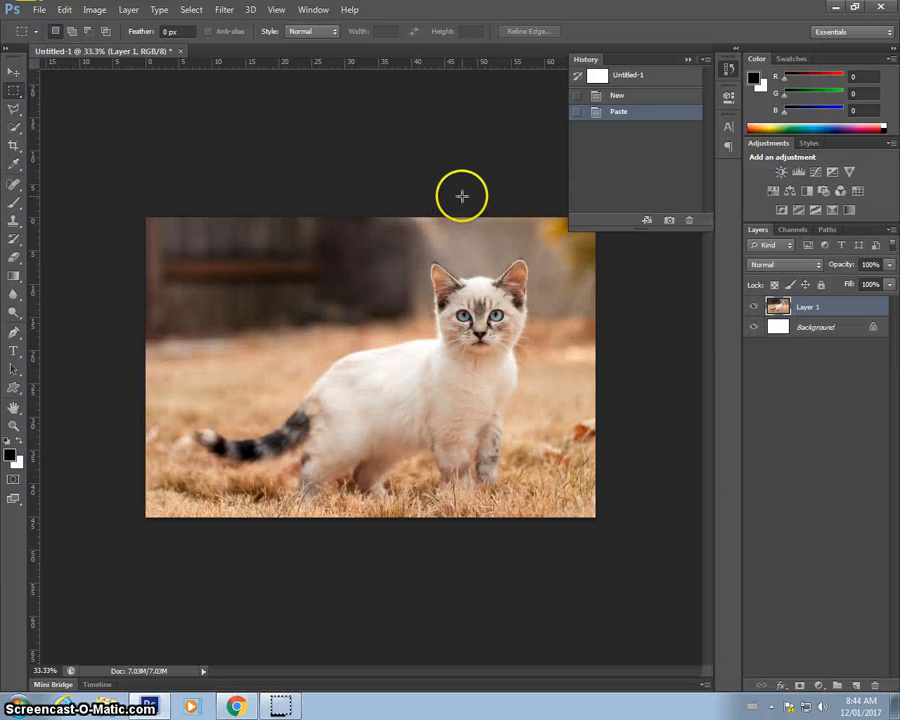
{"action": "key", "text": "ctrl+v"}
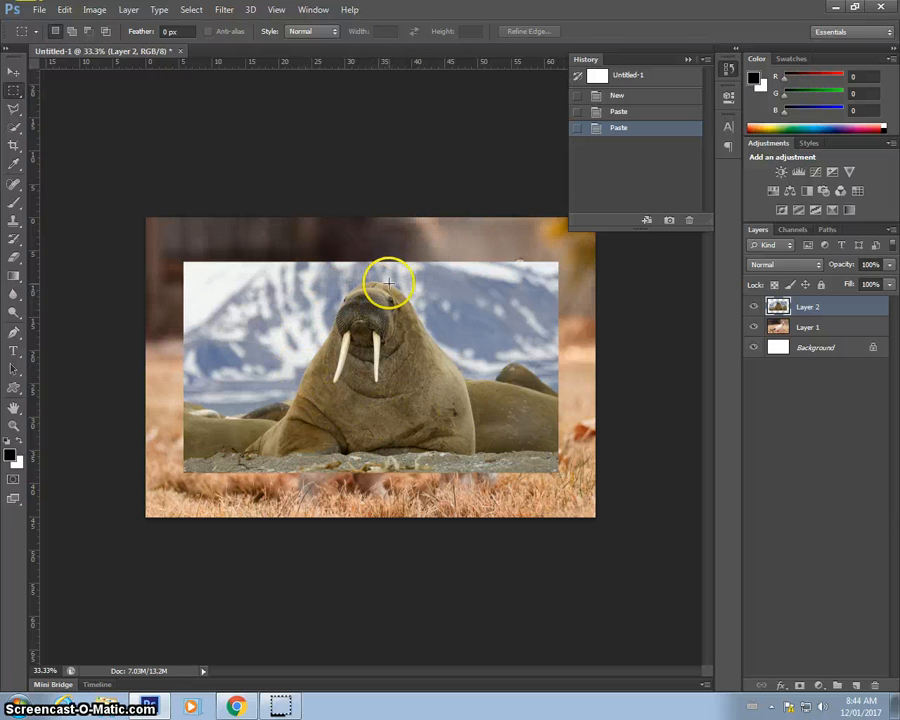
Step: Select the walrus's head, tusks and upper neck with the Quick Selection tool, using a brush size of 70
{"action": "scroll", "coordinate": [365, 282], "scroll_direction": "up", "scroll_amount": 1}
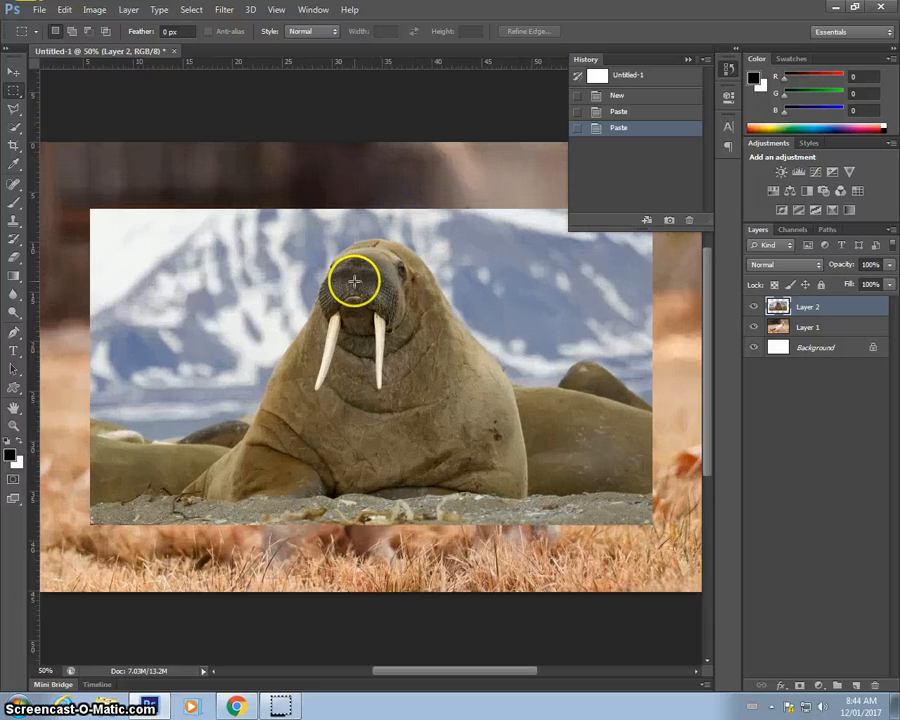
{"action": "scroll", "coordinate": [345, 285], "scroll_direction": "up", "scroll_amount": 1}
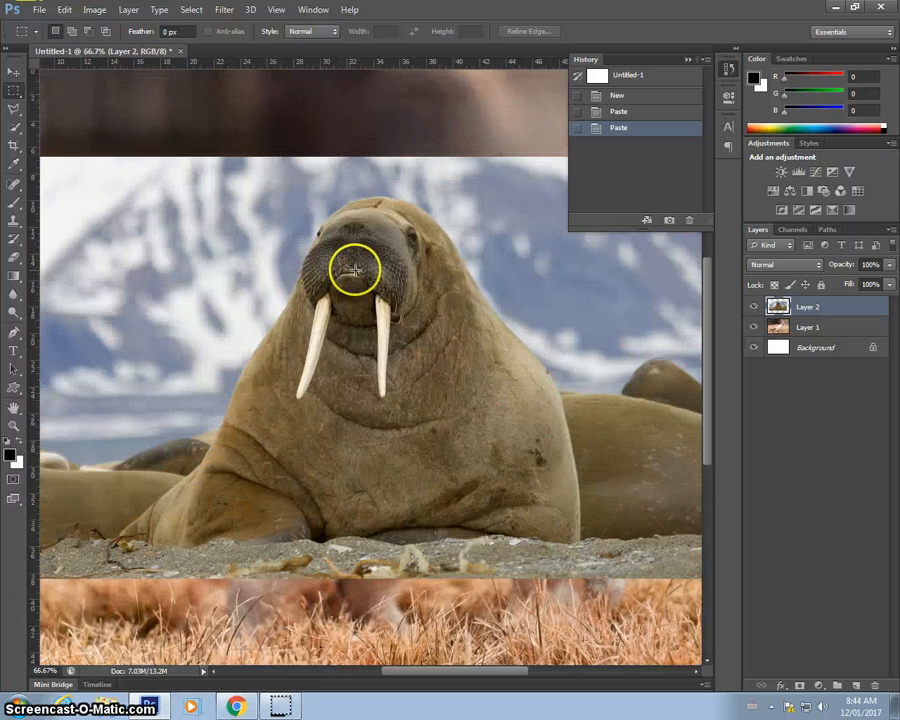
{"action": "left_click", "coordinate": [14, 131]}
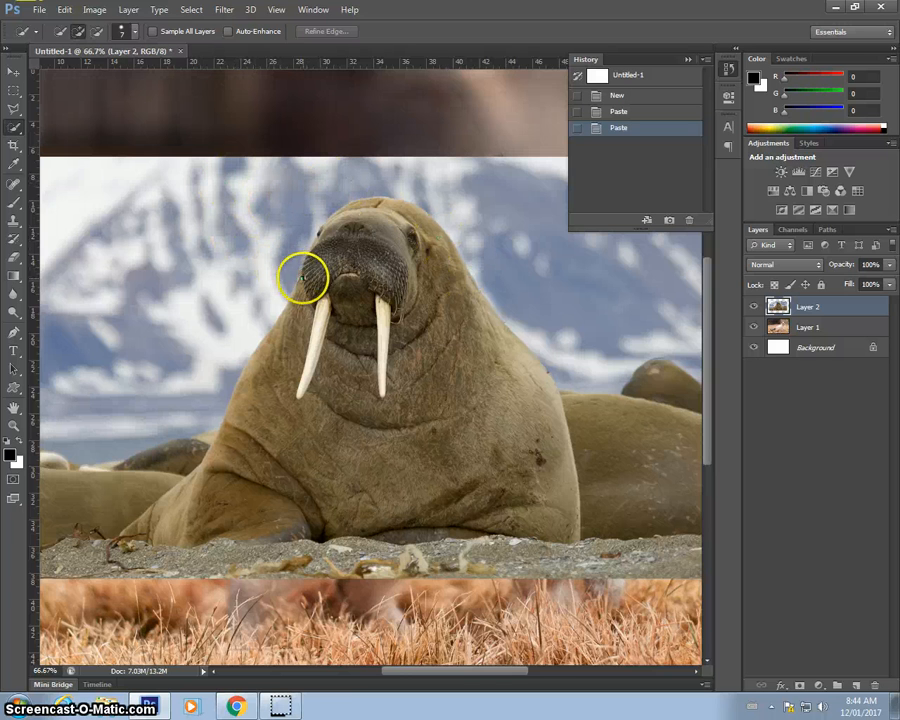
{"action": "key", "text": "bracketright"}
{"action": "key", "text": "bracketright"}
{"action": "key", "text": "bracketright"}
{"action": "left_click_drag", "start_coordinate": [327, 282], "coordinate": [372, 272]}
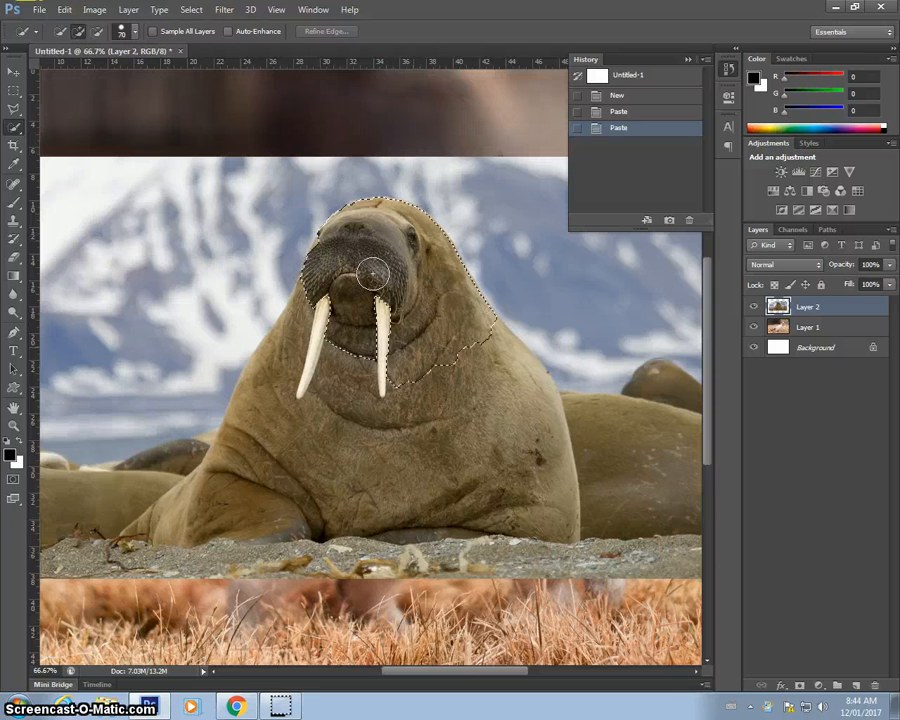
{"action": "mouse_move", "coordinate": [372, 272]}
{"action": "left_mouse_down"}
{"action": "mouse_move", "coordinate": [326, 378]}
{"action": "mouse_move", "coordinate": [301, 350]}
{"action": "mouse_move", "coordinate": [299, 376]}
{"action": "mouse_move", "coordinate": [302, 385]}
{"action": "mouse_move", "coordinate": [307, 370]}
{"action": "mouse_move", "coordinate": [412, 356]}
{"action": "left_mouse_up"}
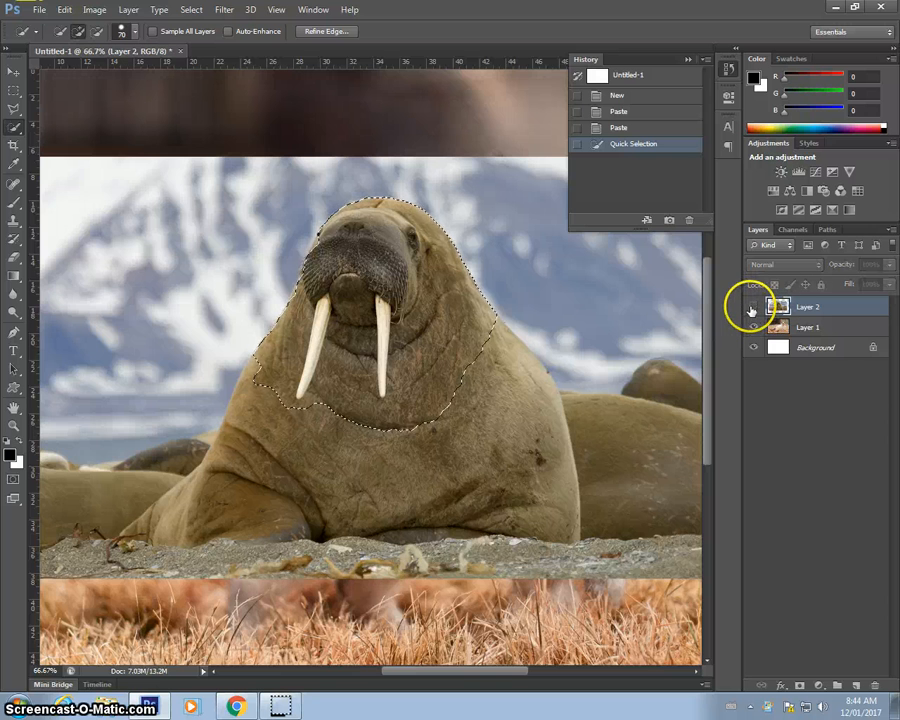
Step: Hide the full walrus photo on Layer 2 and copy the selected walrus head onto its own new layer
{"action": "left_click", "coordinate": [753, 308]}
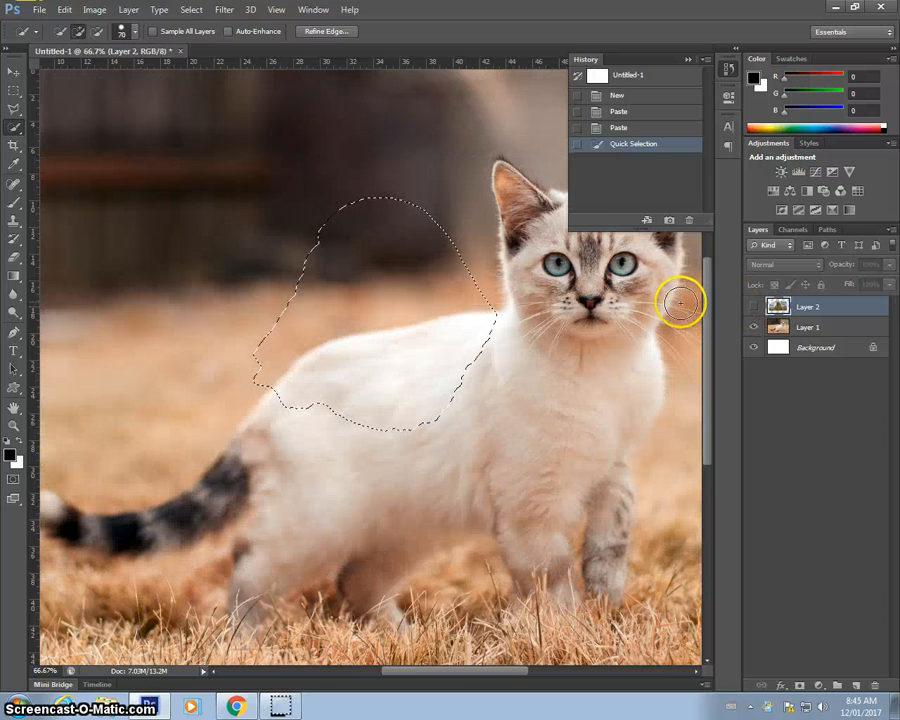
{"action": "key", "text": "ctrl+c"}
{"action": "key", "text": "ctrl+v"}
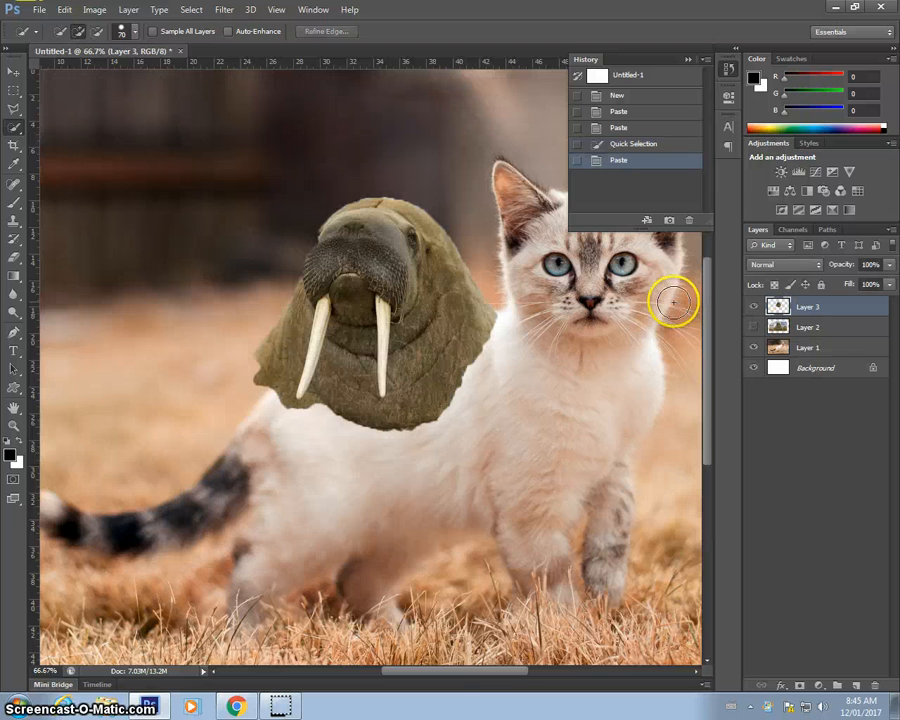
Step: Move the walrus head over the cat's head to compare their sizes, and shift it aside to uncover part of the cat's face
{"action": "left_click", "coordinate": [13, 73]}
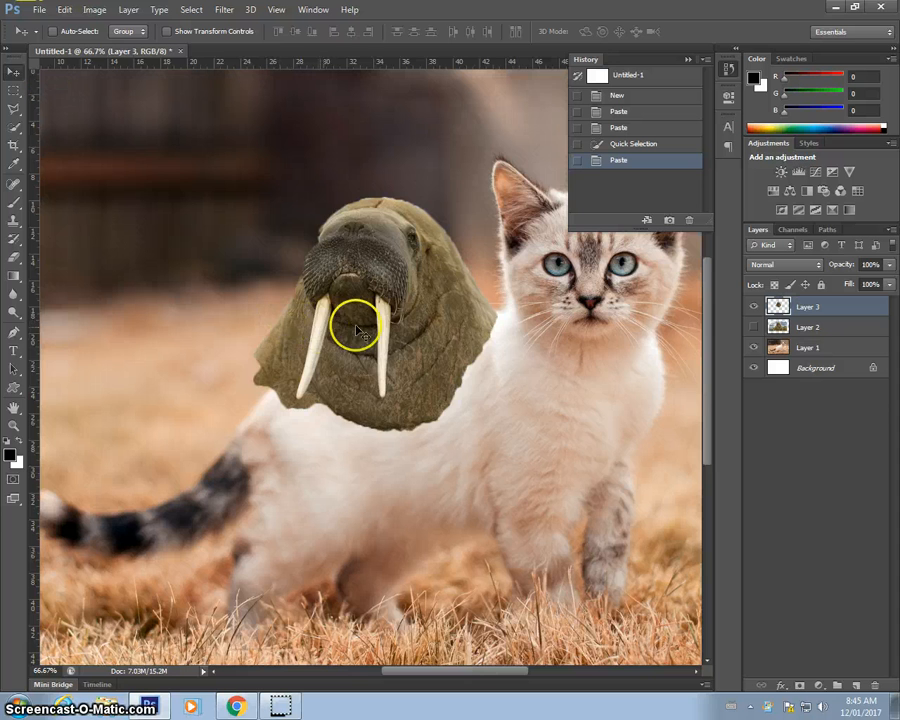
{"action": "left_click_drag", "start_coordinate": [430, 318], "coordinate": [526, 284]}
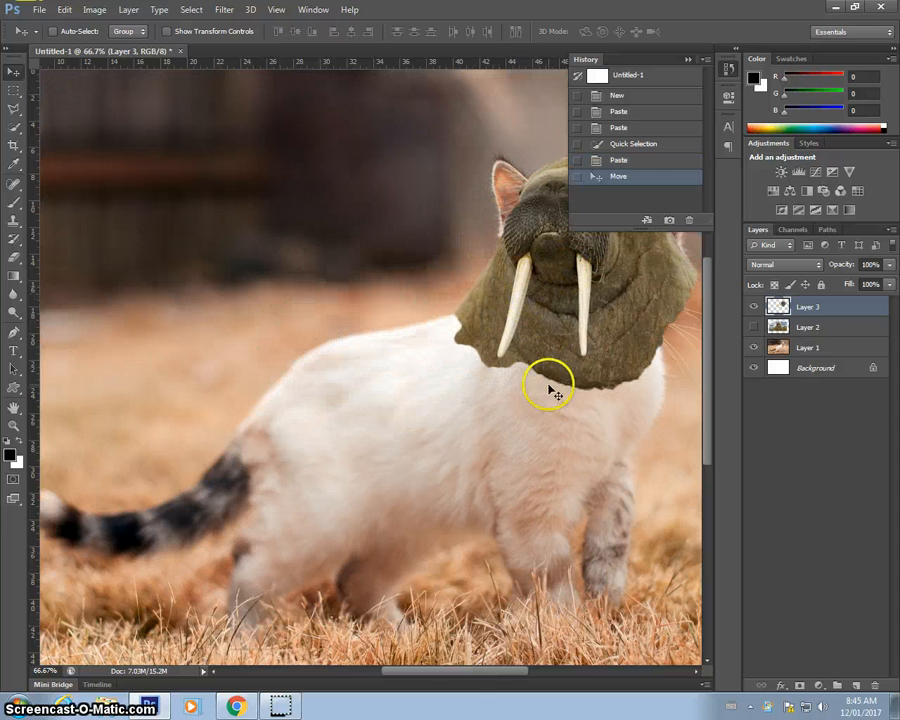
{"action": "left_click_drag", "start_coordinate": [467, 672], "coordinate": [506, 672]}
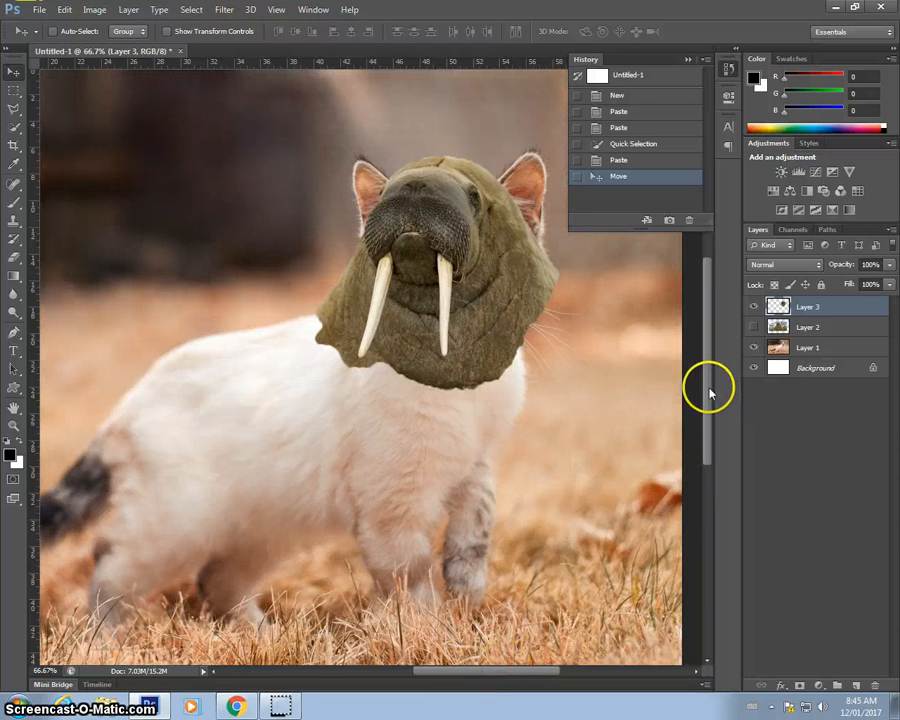
{"action": "left_click_drag", "start_coordinate": [709, 393], "coordinate": [698, 383]}
{"action": "left_click_drag", "start_coordinate": [432, 320], "coordinate": [521, 393]}
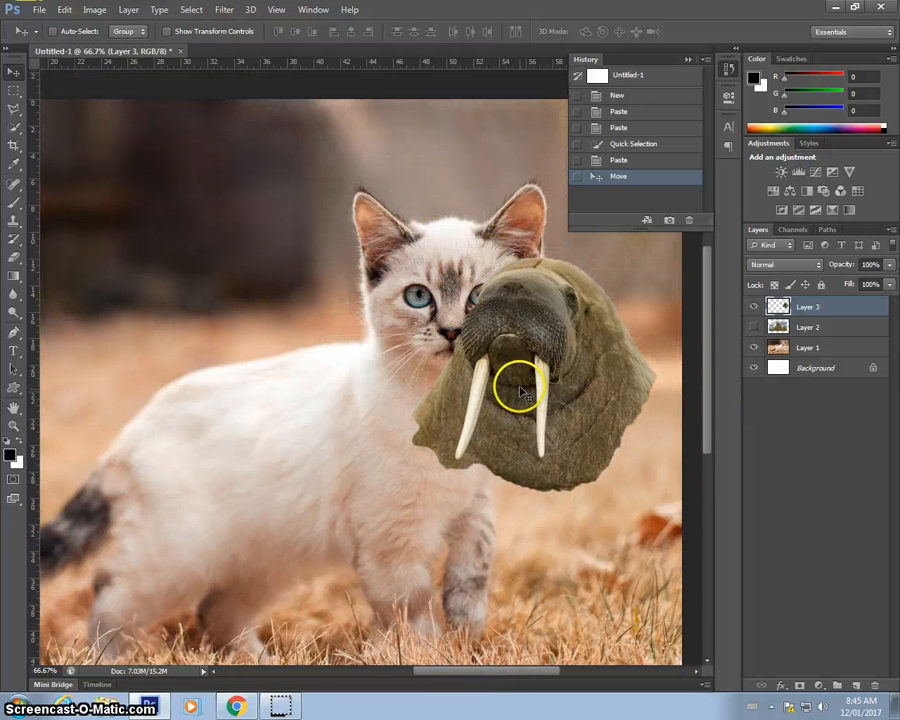
Step: Scale the walrus head up to about 113% with Free Transform and place it over the cat's face between the ears
{"action": "key", "text": "ctrl+t"}
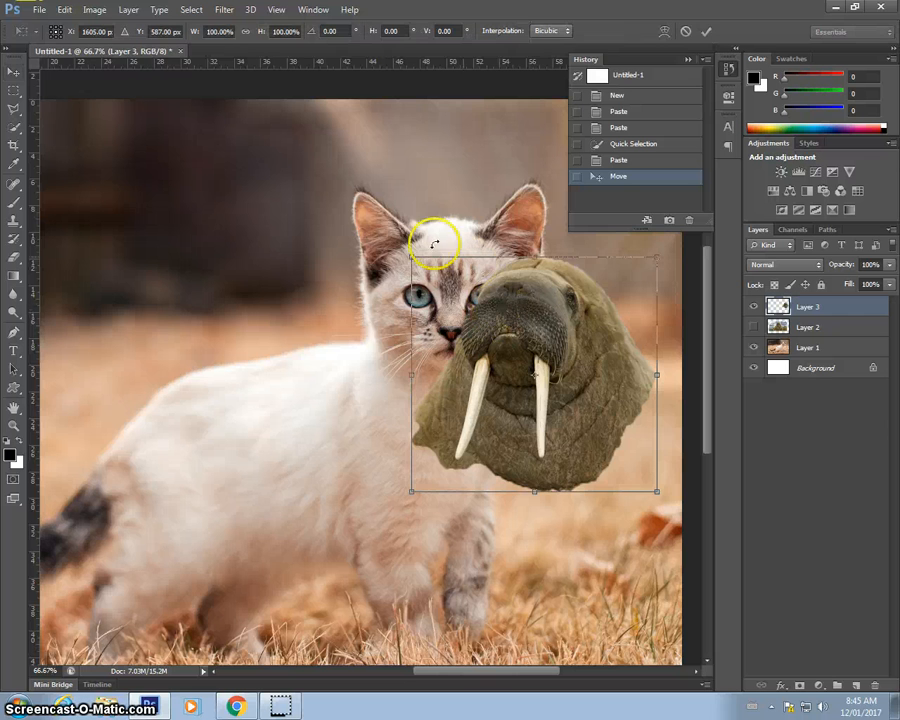
{"action": "left_click_drag", "start_coordinate": [410, 257], "coordinate": [376, 224]}
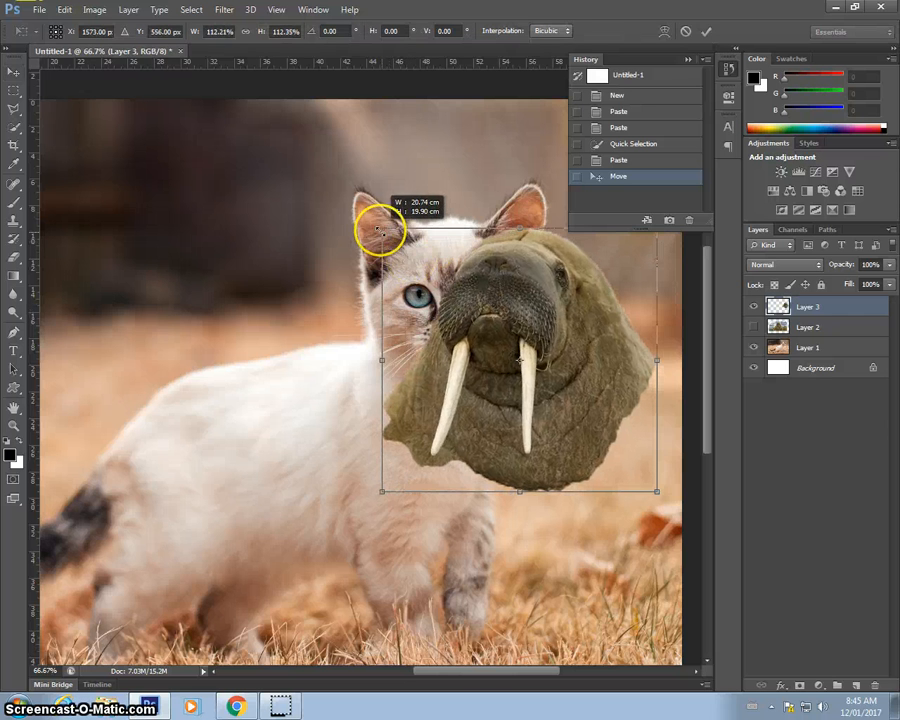
{"action": "left_click_drag", "start_coordinate": [550, 410], "coordinate": [482, 402]}
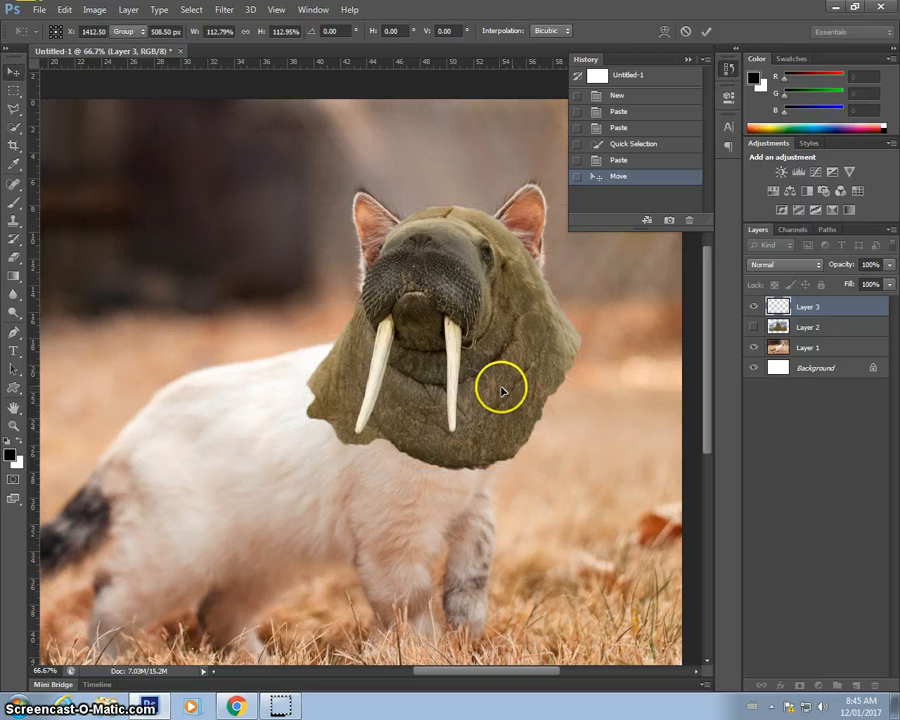
{"action": "key", "text": "Return"}
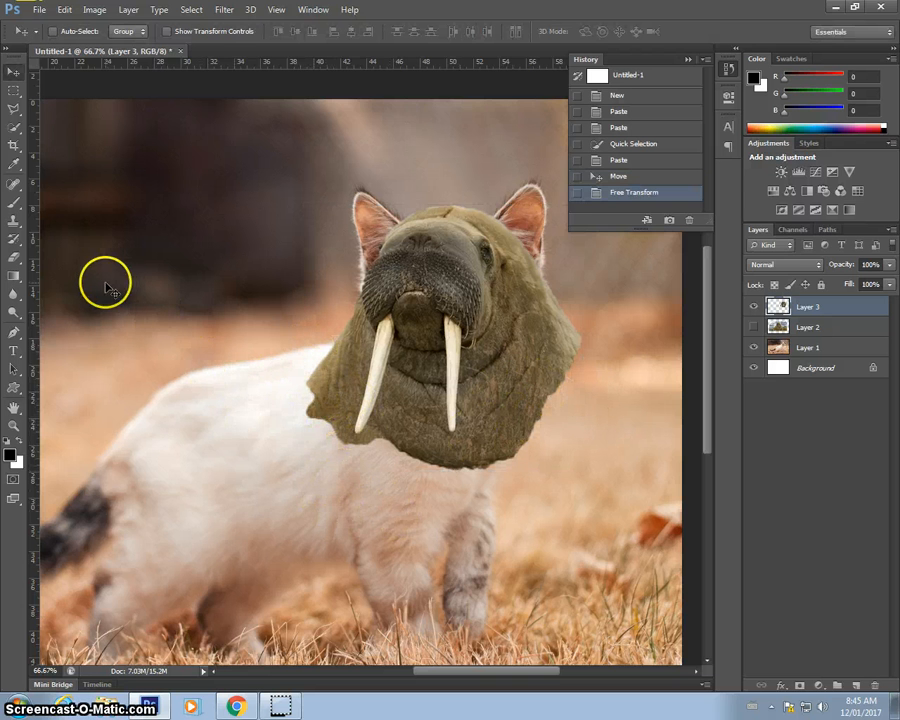
Step: Erase the walrus neck's left and lower edges with a soft 150 px eraser at 0% hardness to blend them into the cat's fur
{"action": "key", "text": "e"}
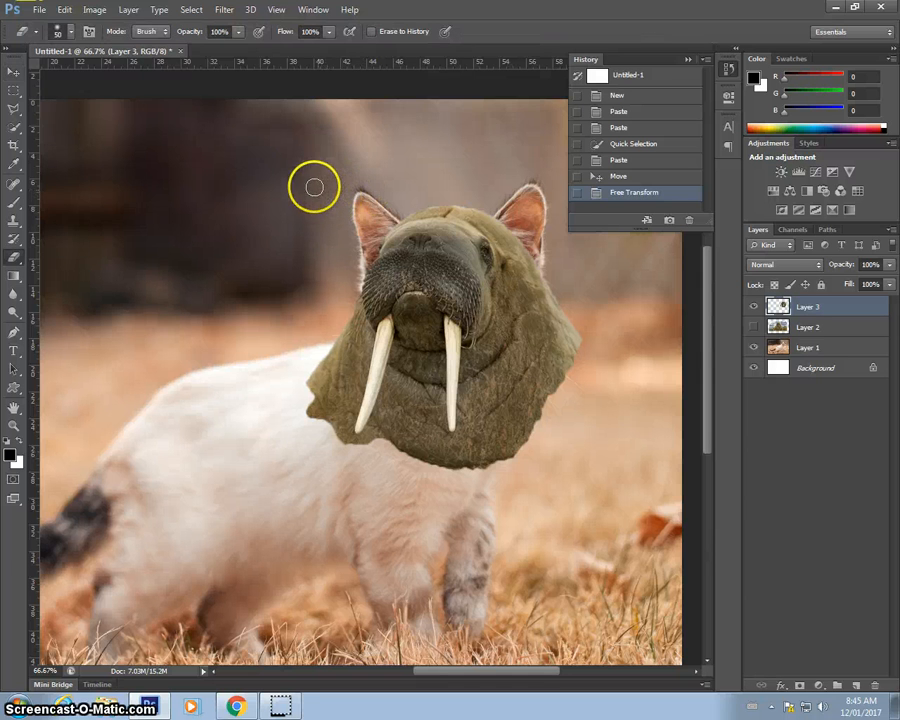
{"action": "left_click", "coordinate": [72, 33]}
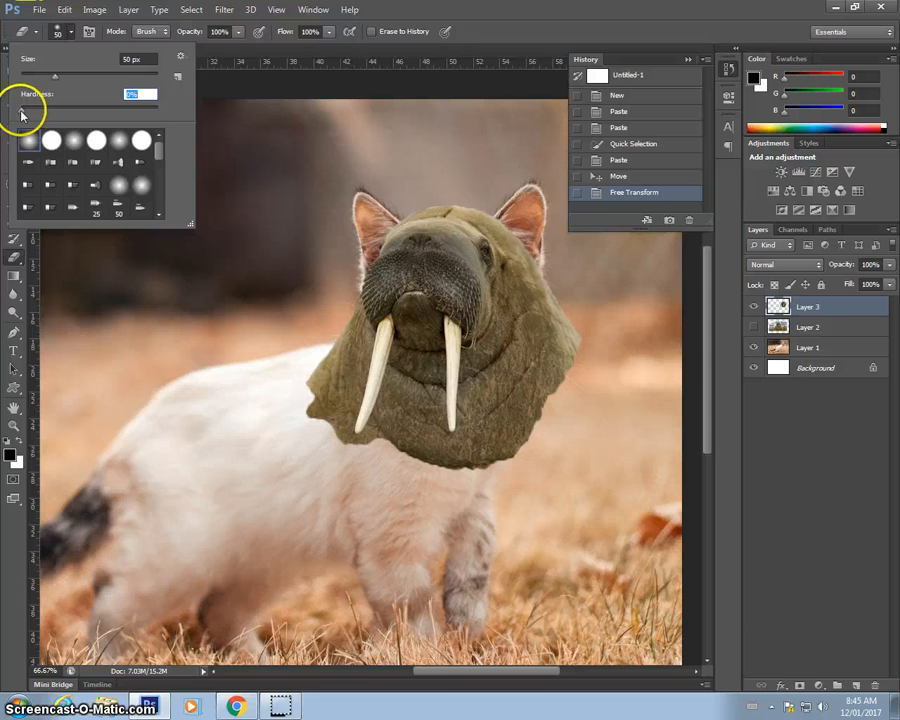
{"action": "left_click", "coordinate": [307, 165]}
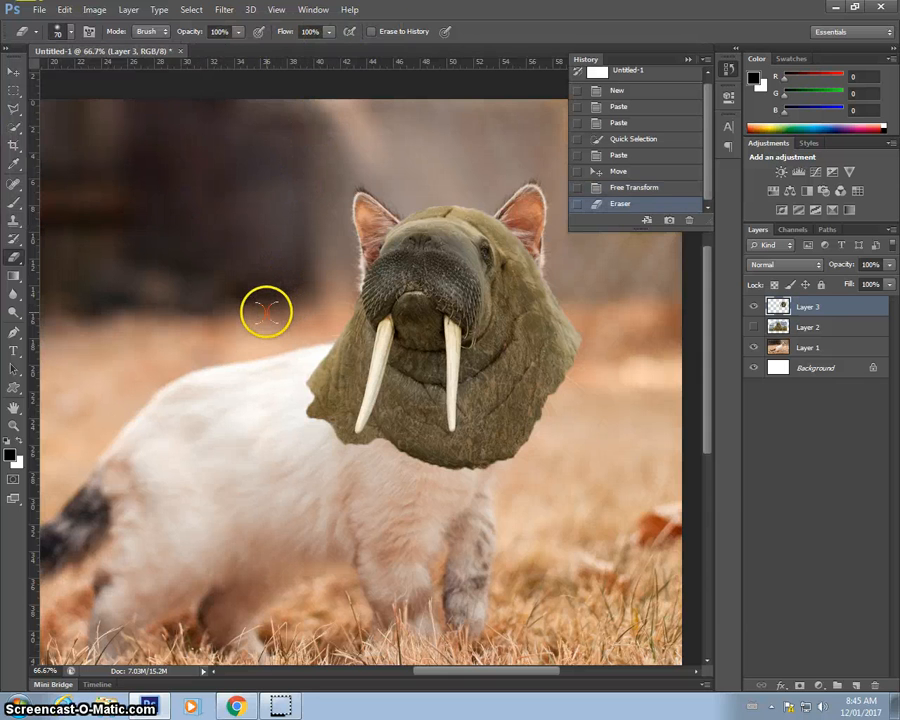
{"action": "key", "text": "bracketright"}
{"action": "key", "text": "bracketright"}
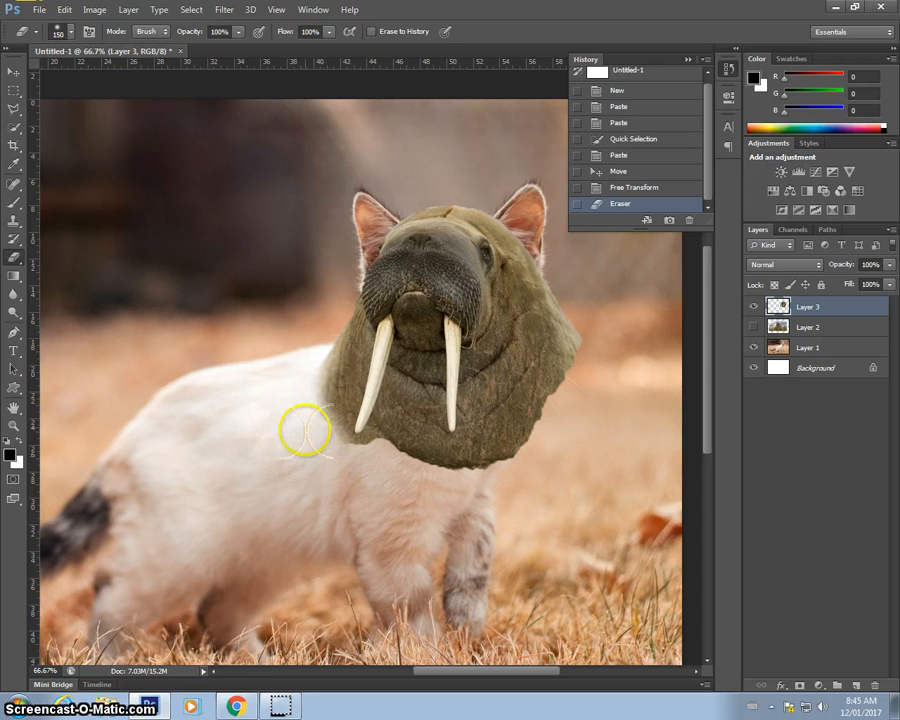
{"action": "mouse_move", "coordinate": [390, 476]}
{"action": "left_mouse_down"}
{"action": "mouse_move", "coordinate": [443, 489]}
{"action": "mouse_move", "coordinate": [425, 491]}
{"action": "mouse_move", "coordinate": [494, 493]}
{"action": "mouse_move", "coordinate": [385, 491]}
{"action": "mouse_move", "coordinate": [505, 496]}
{"action": "mouse_move", "coordinate": [442, 490]}
{"action": "left_mouse_up"}
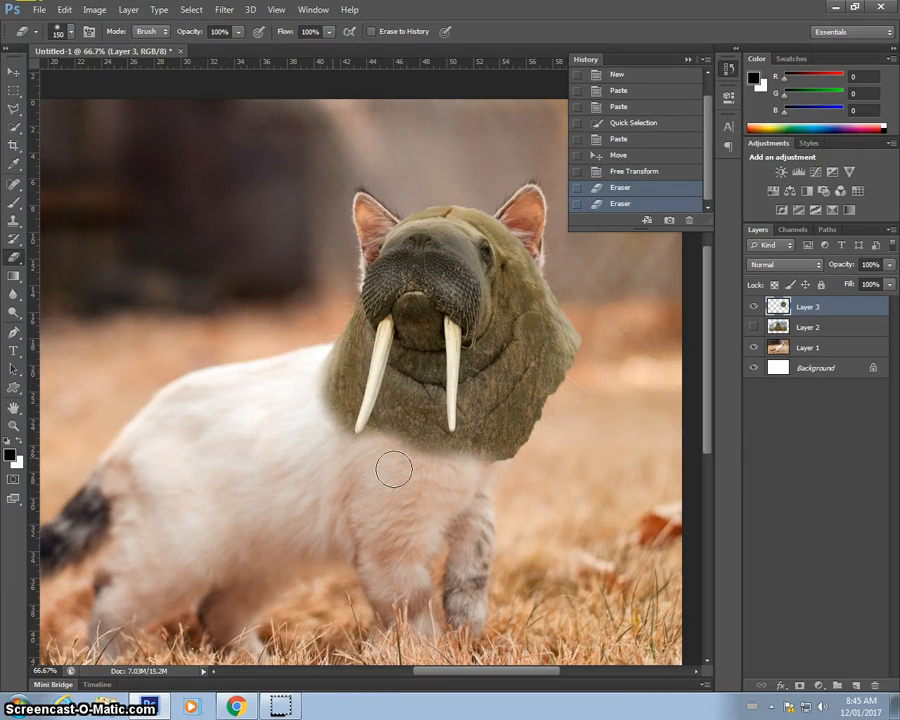
{"action": "left_click_drag", "start_coordinate": [291, 416], "coordinate": [461, 492]}
{"action": "left_click", "coordinate": [462, 492]}
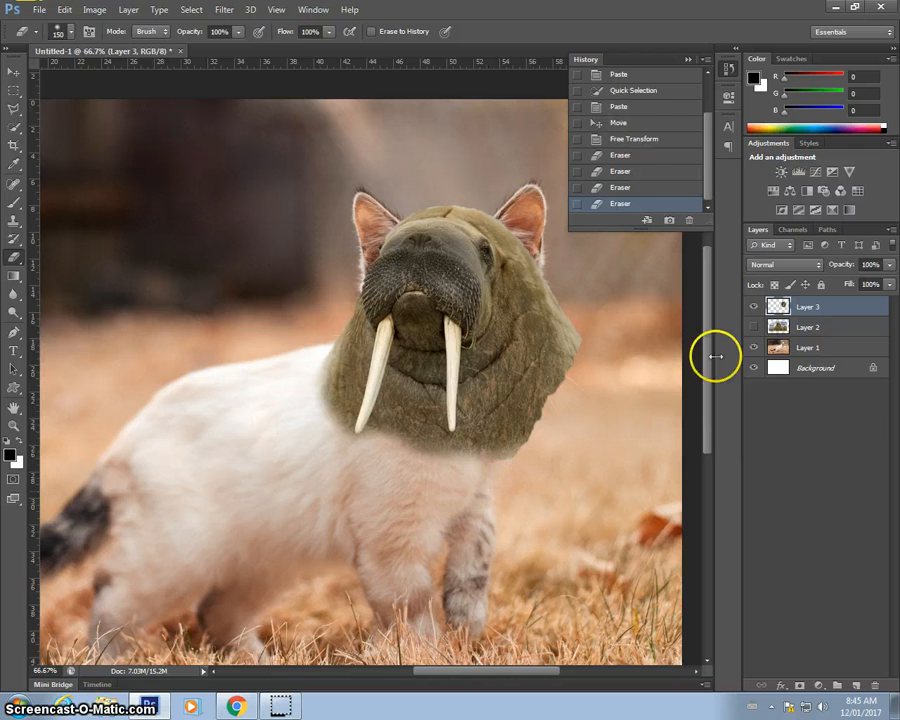
Step: Trim the lower right of the walrus neck with the soft eraser, toggling the head layer's visibility to check the cat's outline beneath
{"action": "left_click", "coordinate": [753, 307]}
{"action": "left_click", "coordinate": [753, 307]}
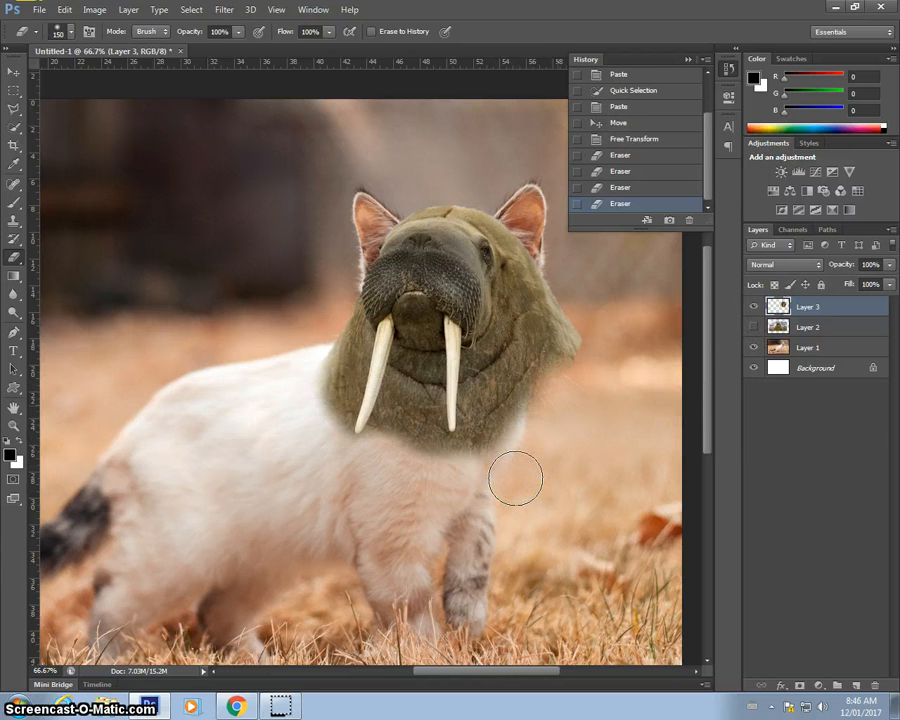
{"action": "key", "text": "bracketleft"}
{"action": "left_click", "coordinate": [593, 362]}
{"action": "left_click", "coordinate": [753, 307]}
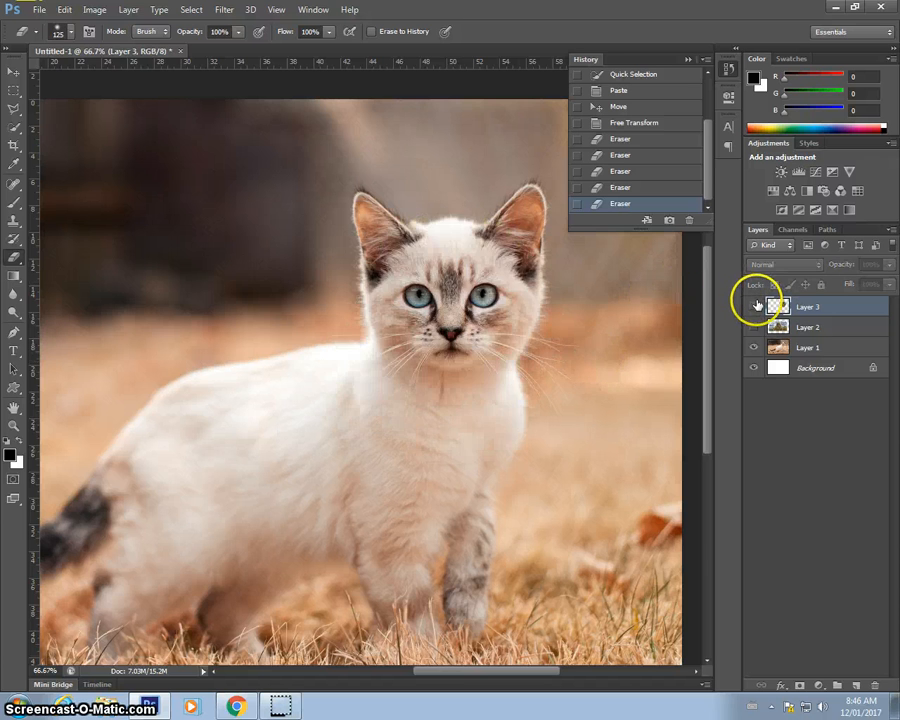
{"action": "left_click", "coordinate": [753, 307]}
{"action": "left_click", "coordinate": [753, 327]}
Step: Erase the walrus head's bulging right side along the cat's outline, reducing the eraser size from 50 to 30 px
{"action": "key", "text": "bracketleft"}
{"action": "key", "text": "bracketleft"}
{"action": "key", "text": "bracketleft"}
{"action": "key", "text": "bracketleft"}
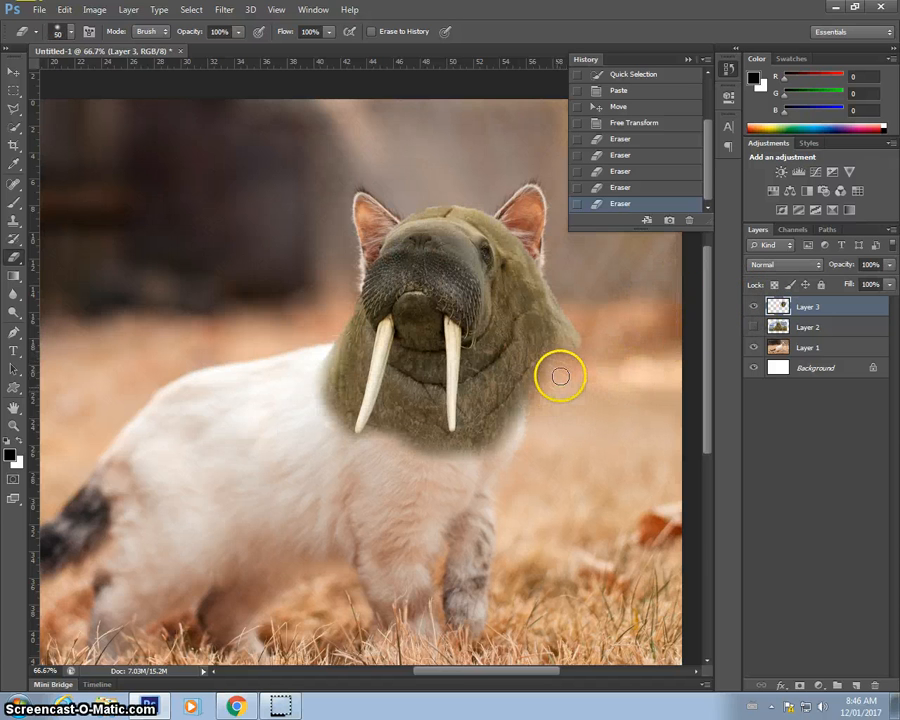
{"action": "left_click", "coordinate": [564, 368]}
{"action": "key", "text": "bracketleft"}
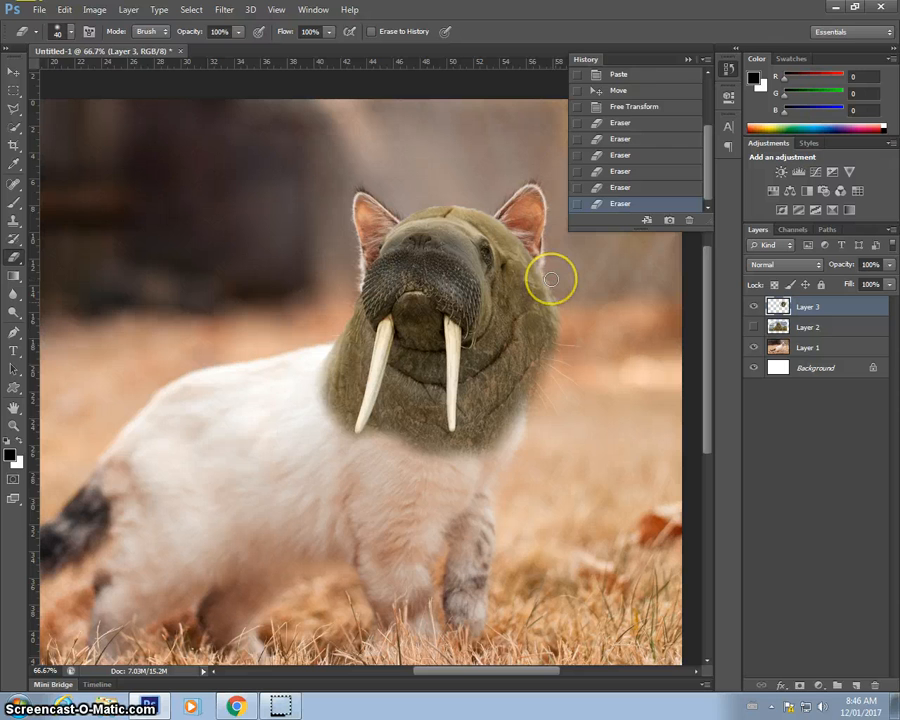
{"action": "key", "text": "bracketleft"}
{"action": "left_click", "coordinate": [530, 411]}
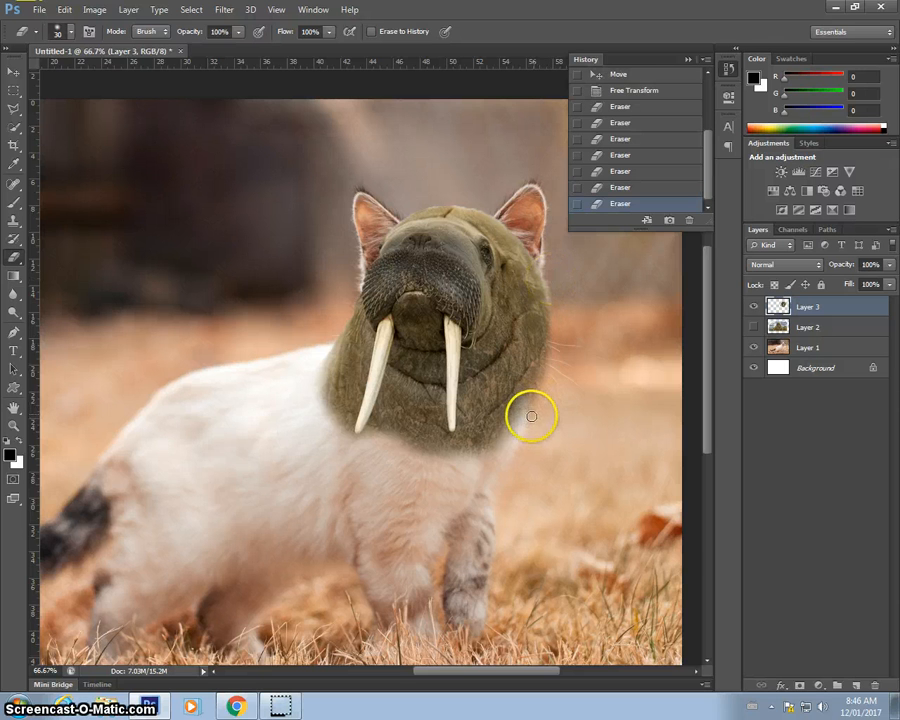
{"action": "mouse_move", "coordinate": [531, 416]}
{"action": "left_mouse_down"}
{"action": "mouse_move", "coordinate": [561, 329]}
{"action": "mouse_move", "coordinate": [557, 270]}
{"action": "left_mouse_up"}
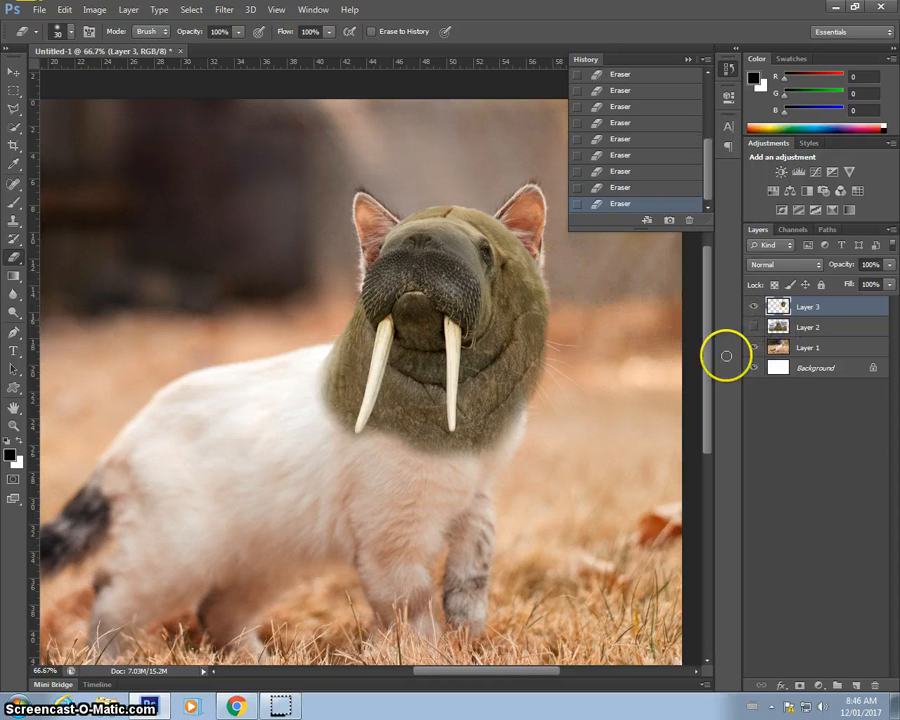
Step: Paint out the cat's ear nearest the walrus's eye on Layer 1 with a 125 px Clone Stamp, sampling the blurred background
{"action": "left_click", "coordinate": [812, 350]}
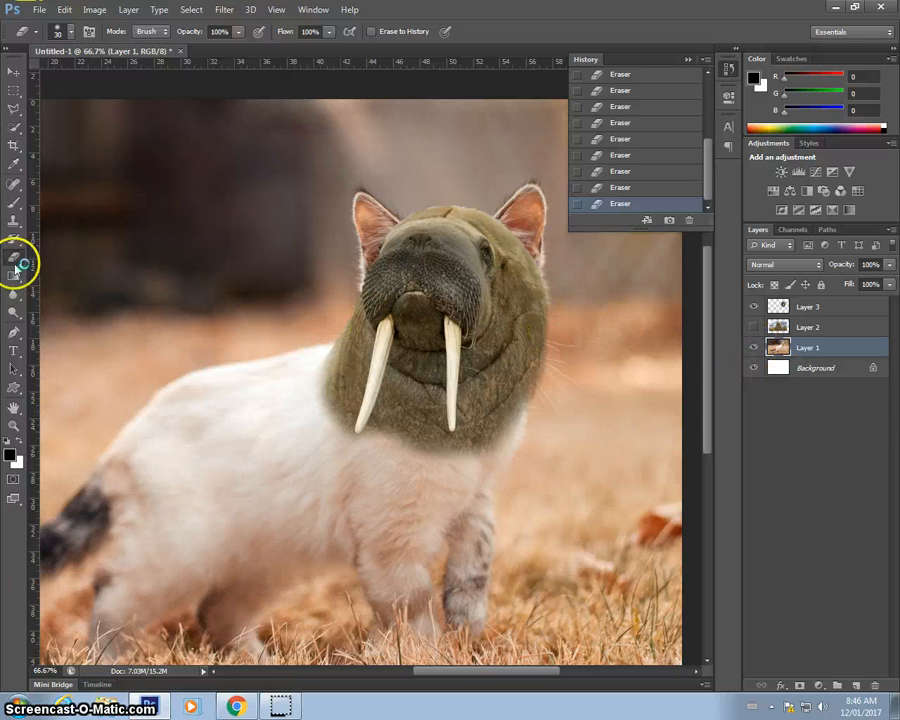
{"action": "left_click", "coordinate": [14, 222]}
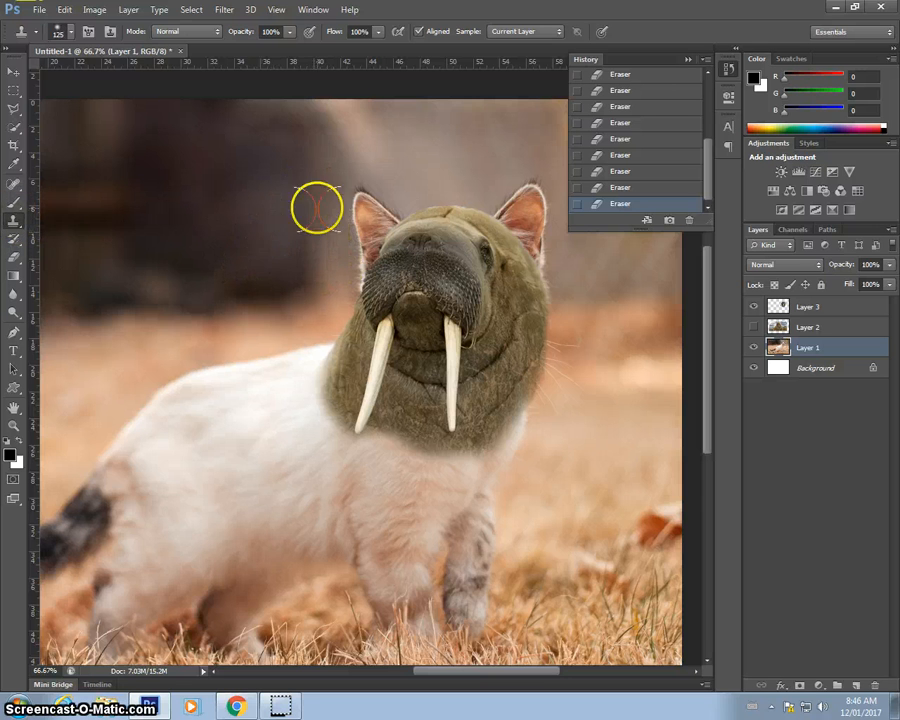
{"action": "scroll", "coordinate": [527, 293], "scroll_direction": "up", "scroll_amount": 3}
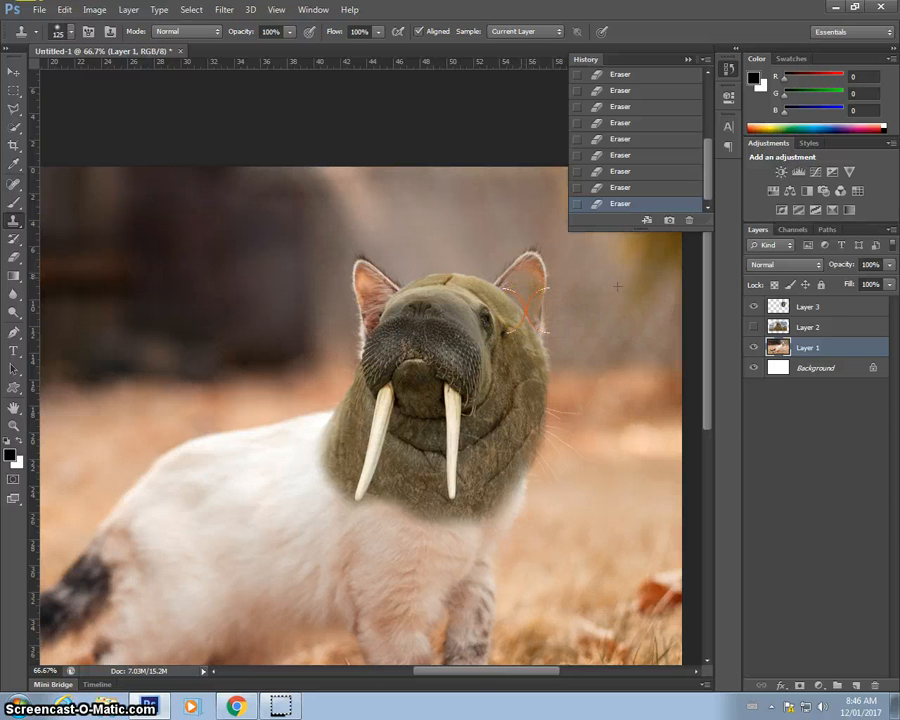
{"action": "left_click", "coordinate": [522, 297]}
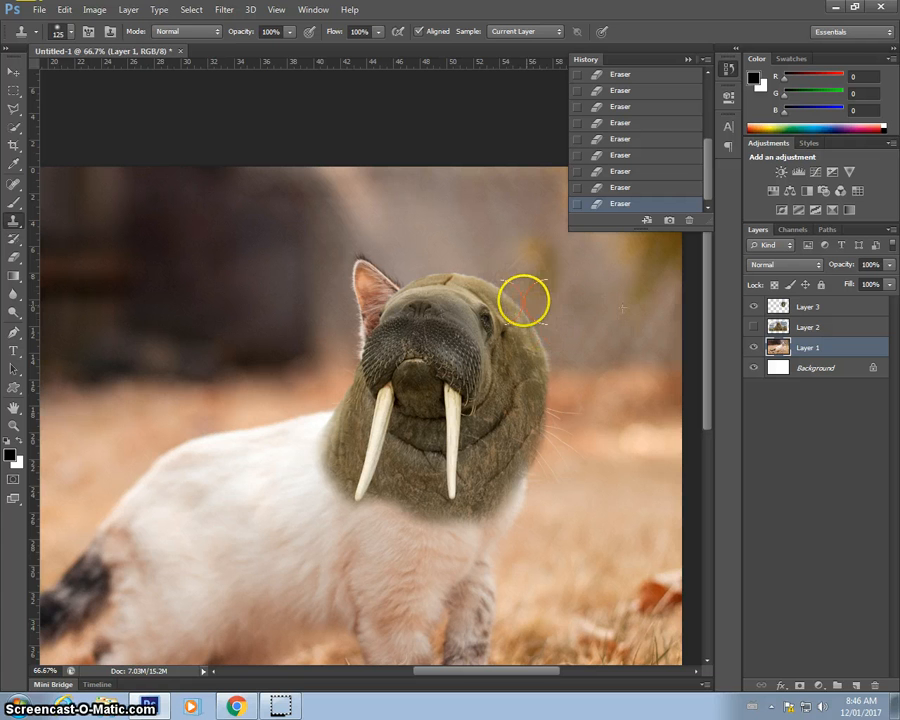
{"action": "left_click", "coordinate": [467, 220], "text": "alt"}
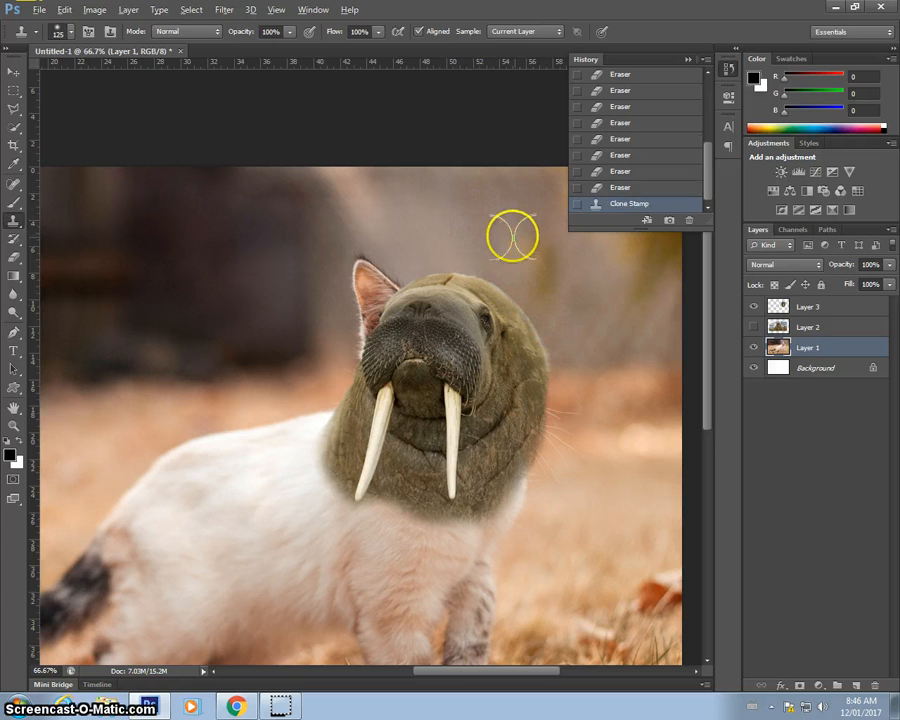
{"action": "mouse_move", "coordinate": [527, 248]}
{"action": "left_mouse_down"}
{"action": "mouse_move", "coordinate": [530, 269]}
{"action": "mouse_move", "coordinate": [546, 250]}
{"action": "mouse_move", "coordinate": [527, 311]}
{"action": "mouse_move", "coordinate": [643, 311]}
{"action": "left_mouse_up"}
Step: Clone nearby background over the cat's remaining ear and the leftover fur beside the walrus's muzzle on Layer 1
{"action": "left_click", "coordinate": [502, 228], "text": "alt"}
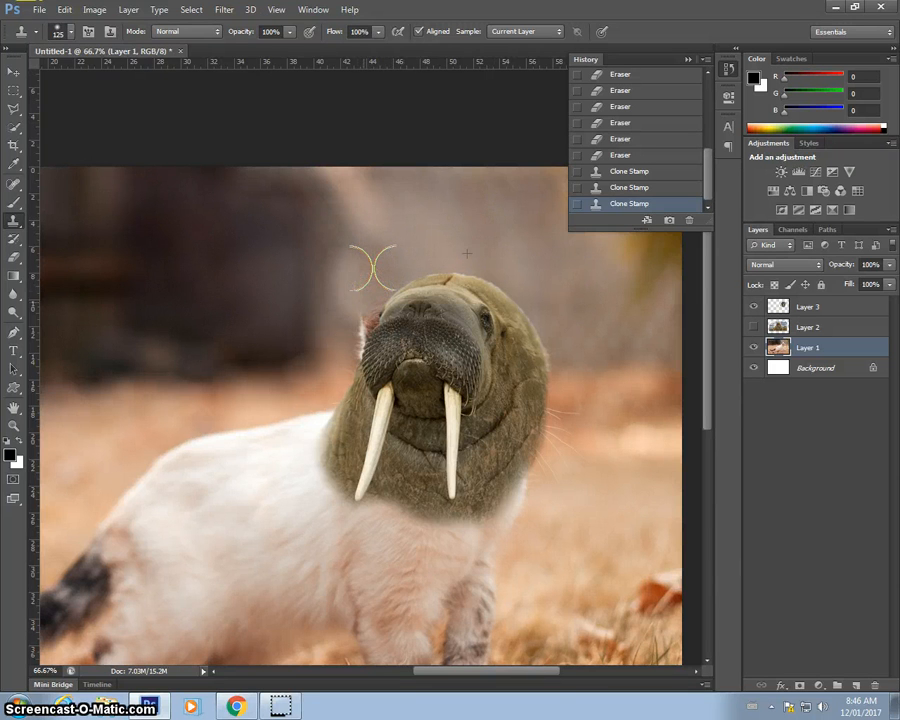
{"action": "left_click_drag", "start_coordinate": [372, 268], "coordinate": [341, 251]}
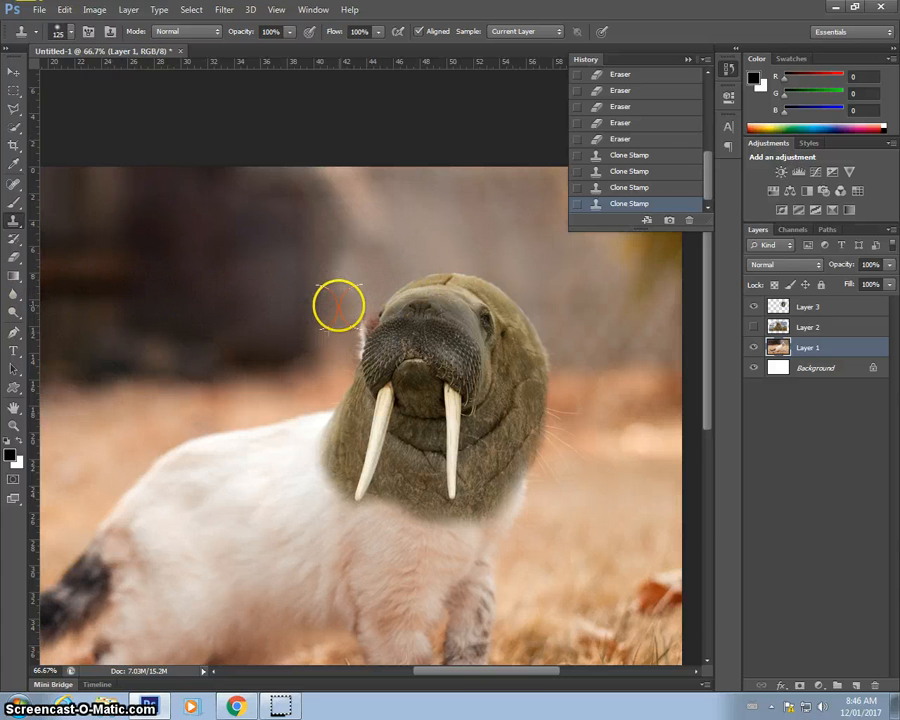
{"action": "left_click", "coordinate": [339, 281]}
{"action": "left_click", "coordinate": [293, 297], "text": "alt"}
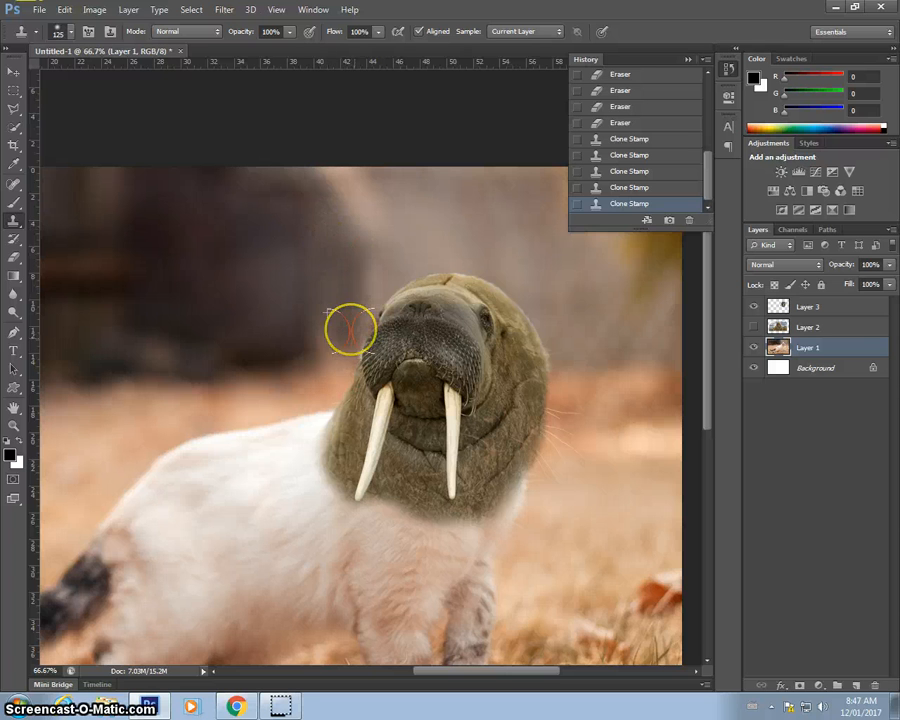
{"action": "left_click", "coordinate": [360, 338]}
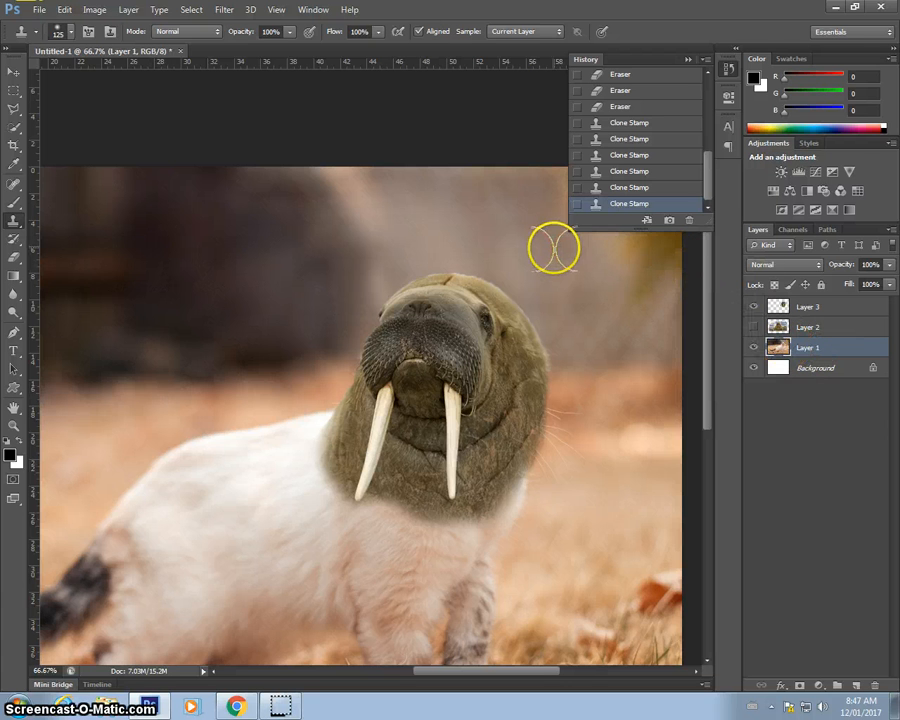
{"action": "scroll", "coordinate": [546, 243], "scroll_direction": "down", "scroll_amount": 1}
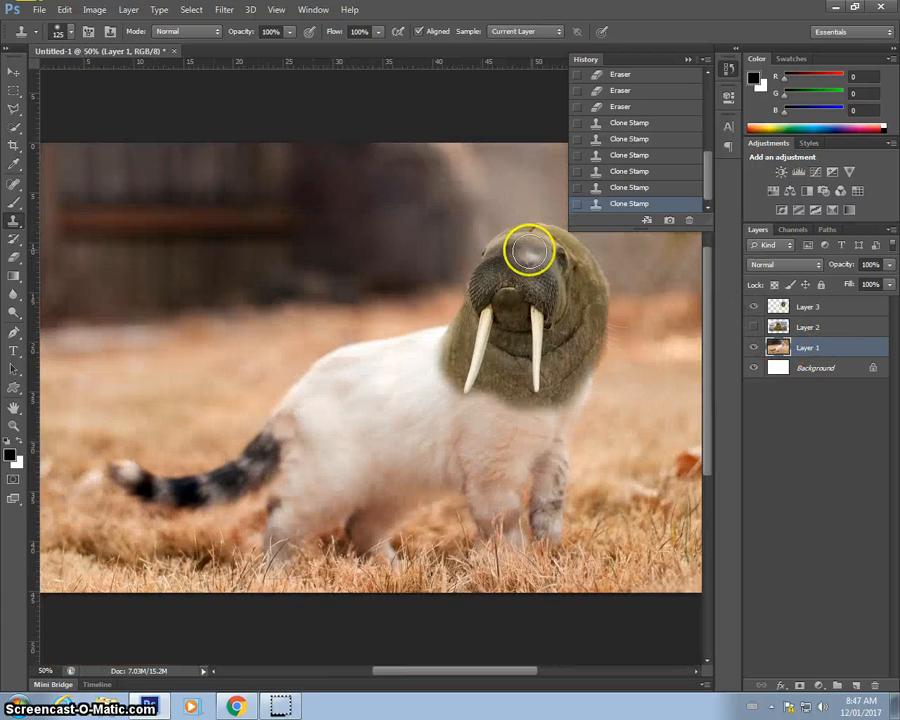
Step: Switch to Chrome and search Google Images for "narwhal", repositioning the browser window to show the results
{"action": "left_click", "coordinate": [237, 706]}
{"action": "left_click", "coordinate": [467, 228]}
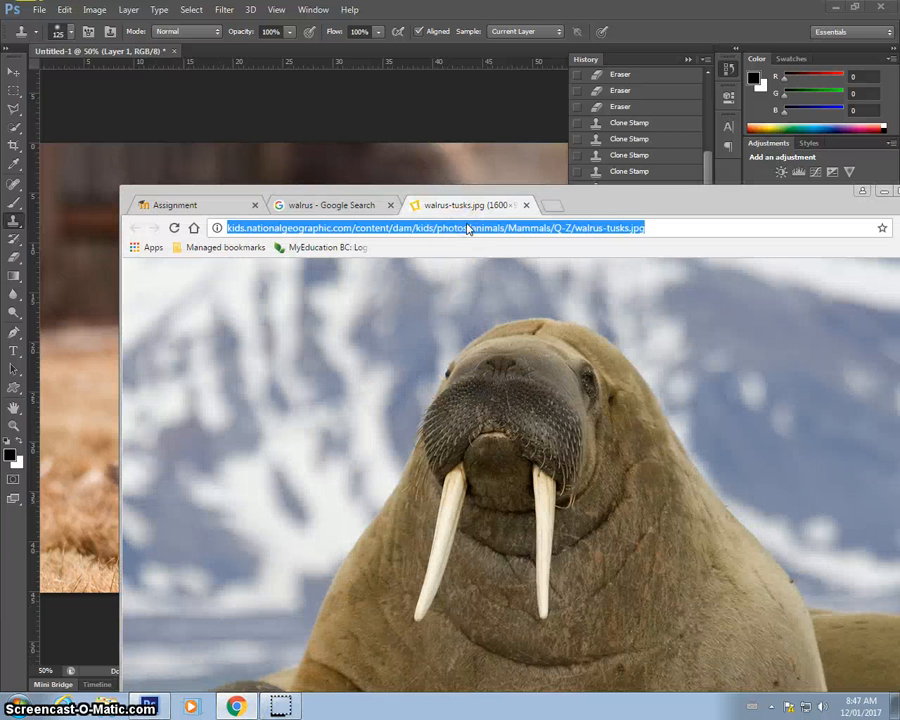
{"action": "type", "text": "narwhal"}
{"action": "key", "text": "Return"}
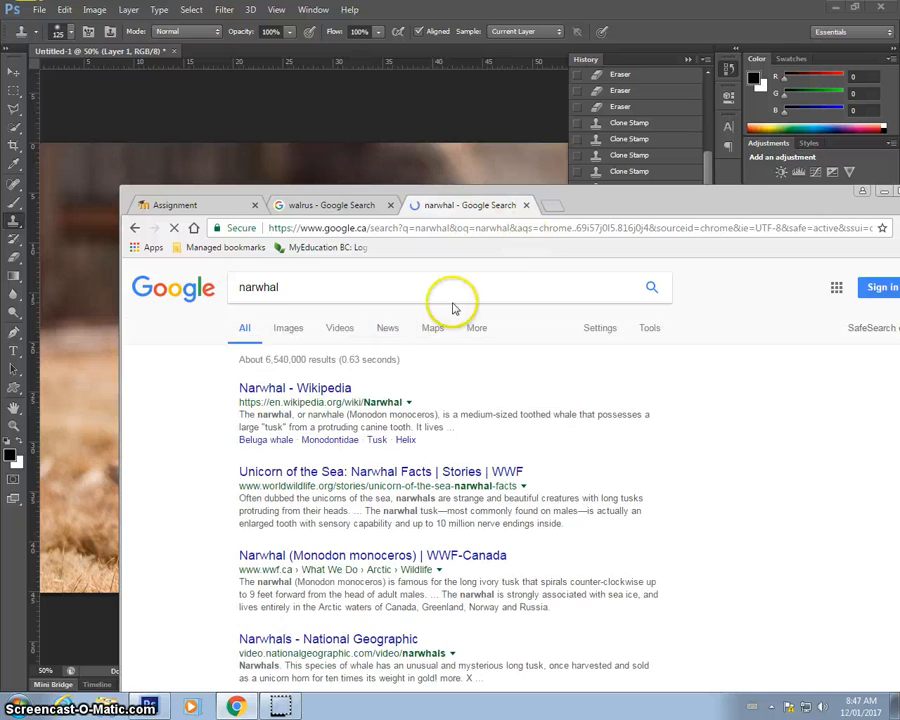
{"action": "left_click", "coordinate": [292, 326]}
{"action": "left_click_drag", "start_coordinate": [648, 205], "coordinate": [563, 110]}
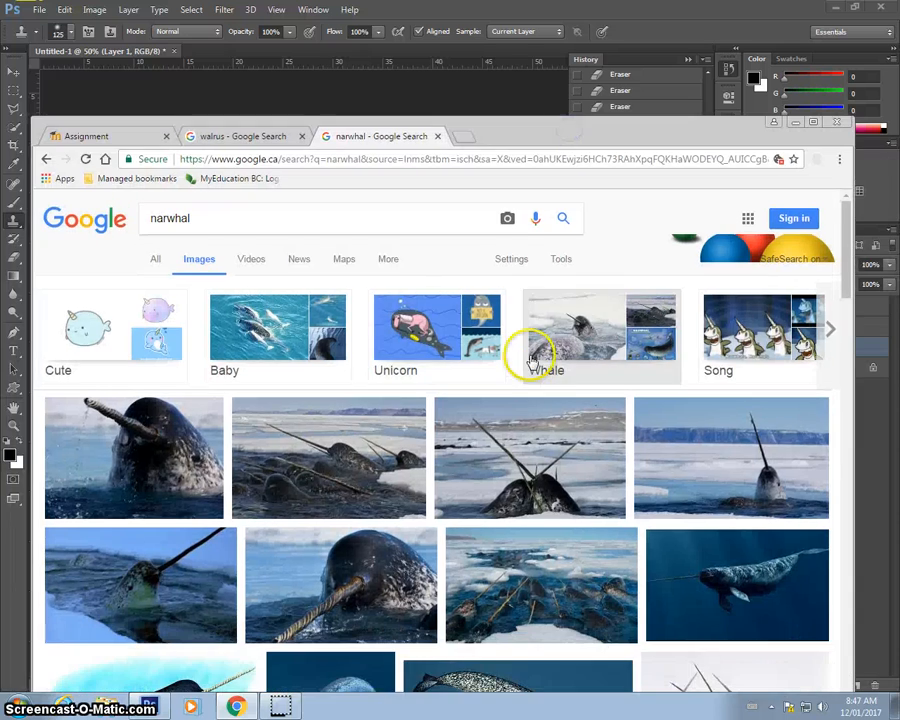
Step: Browse the narwhal results and open the full-size narwhaltusks.com image of the narwhal with a white tusk against a blue wall
{"action": "scroll", "coordinate": [532, 355], "scroll_direction": "down", "scroll_amount": 10}
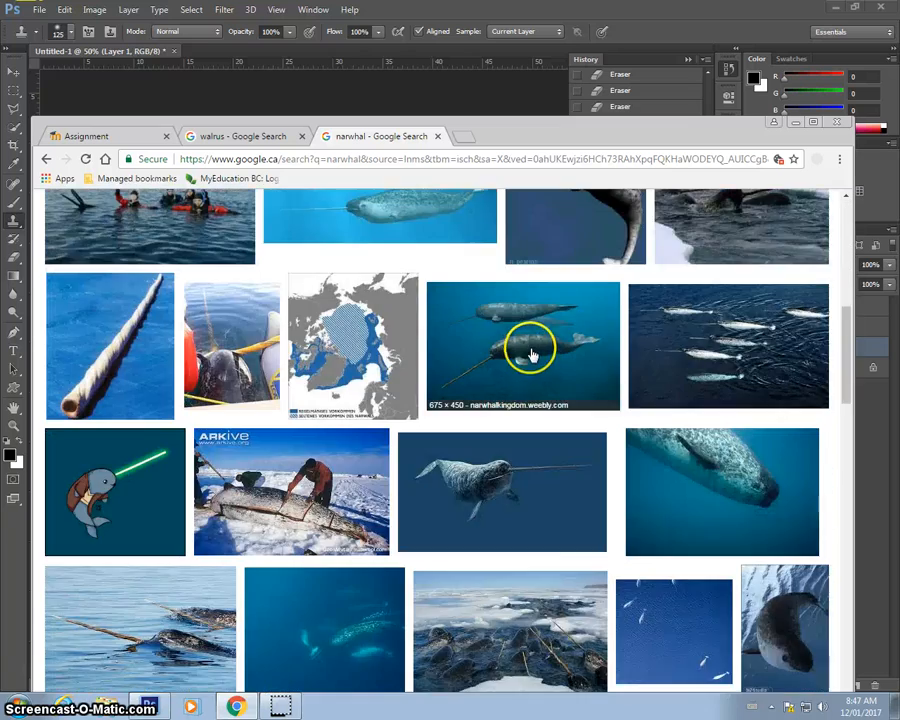
{"action": "scroll", "coordinate": [532, 355], "scroll_direction": "down", "scroll_amount": 4}
{"action": "scroll", "coordinate": [532, 352], "scroll_direction": "down", "scroll_amount": 4}
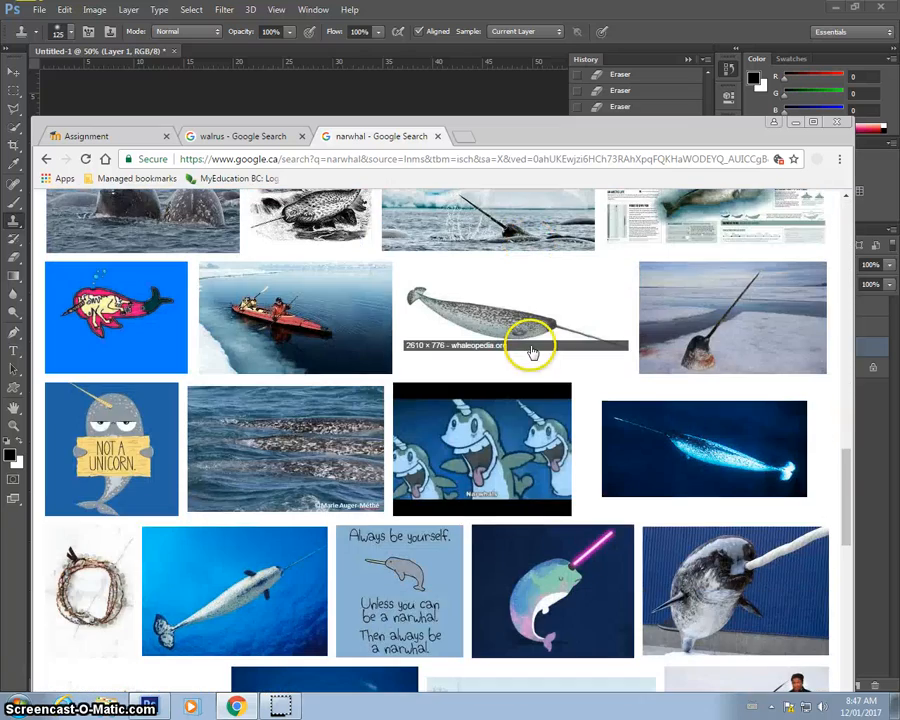
{"action": "left_click_drag", "start_coordinate": [555, 140], "coordinate": [513, 131]}
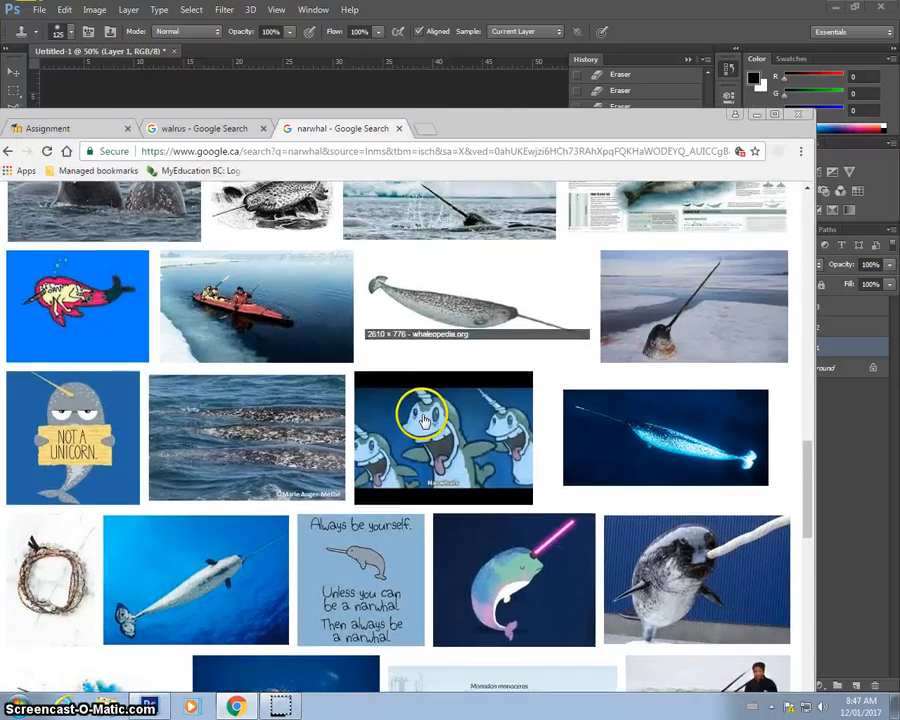
{"action": "scroll", "coordinate": [637, 454], "scroll_direction": "down", "scroll_amount": 2}
{"action": "scroll", "coordinate": [655, 455], "scroll_direction": "down", "scroll_amount": 4}
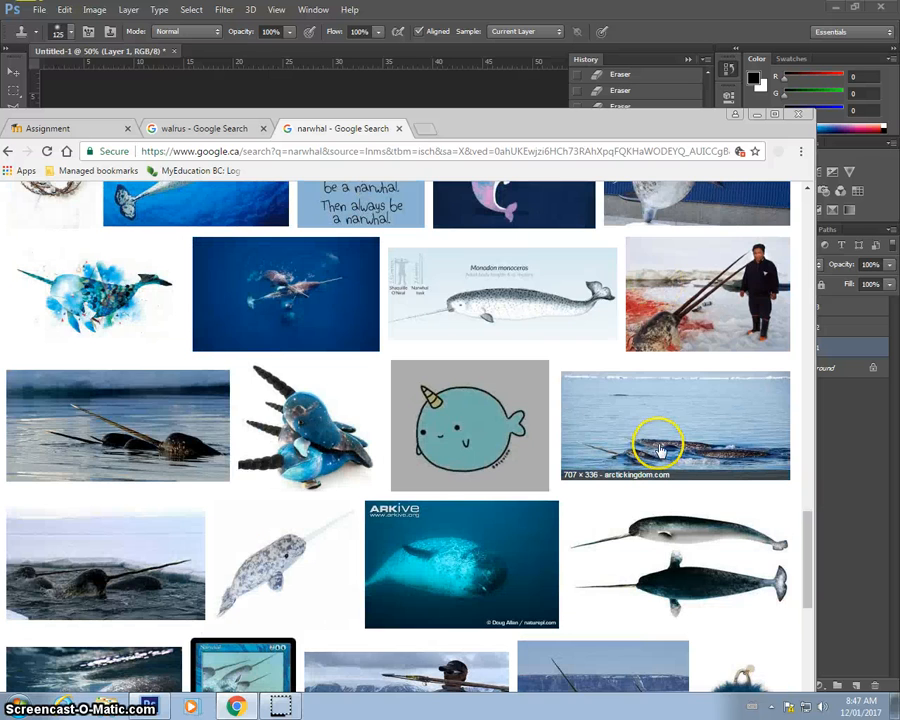
{"action": "scroll", "coordinate": [660, 452], "scroll_direction": "up", "scroll_amount": 2}
{"action": "left_click", "coordinate": [710, 338]}
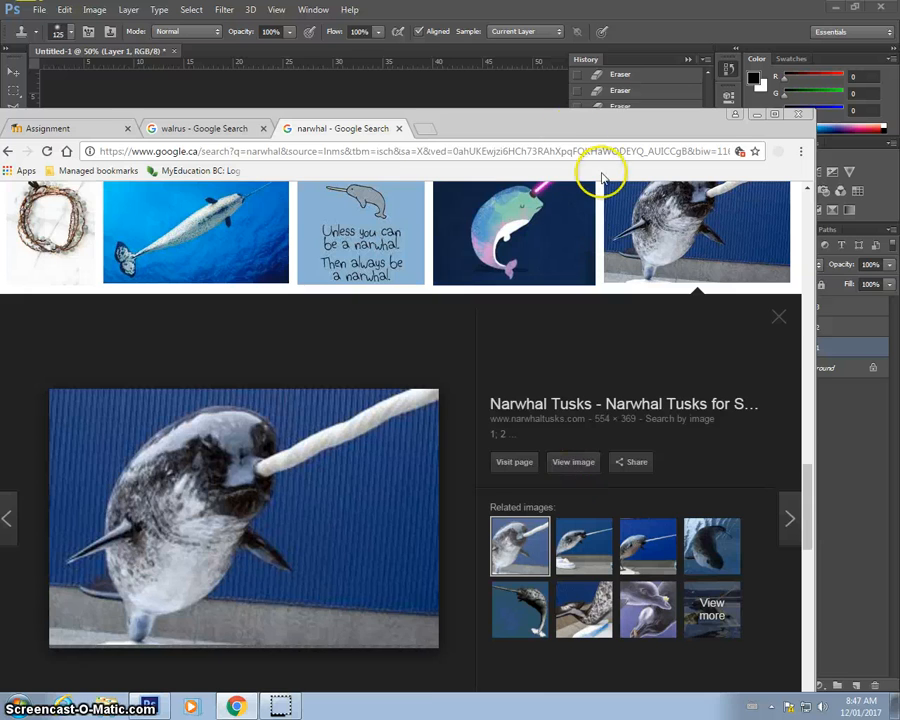
{"action": "left_click_drag", "start_coordinate": [571, 127], "coordinate": [594, 140]}
{"action": "left_click", "coordinate": [598, 471]}
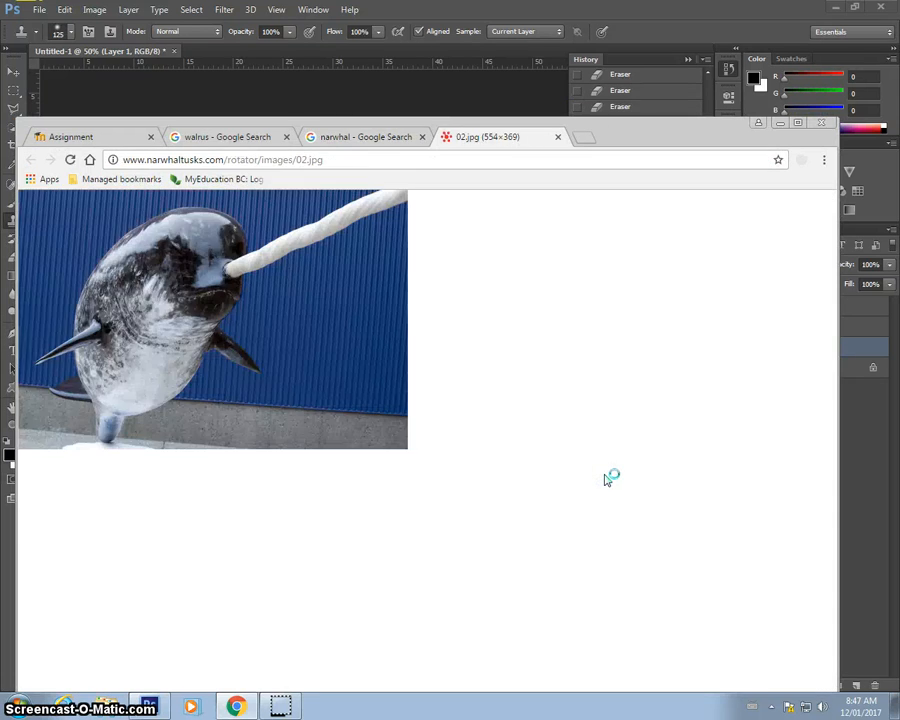
Step: Copy the narwhal image and paste it into the walrus-cat document in Photoshop
{"action": "right_click", "coordinate": [281, 248]}
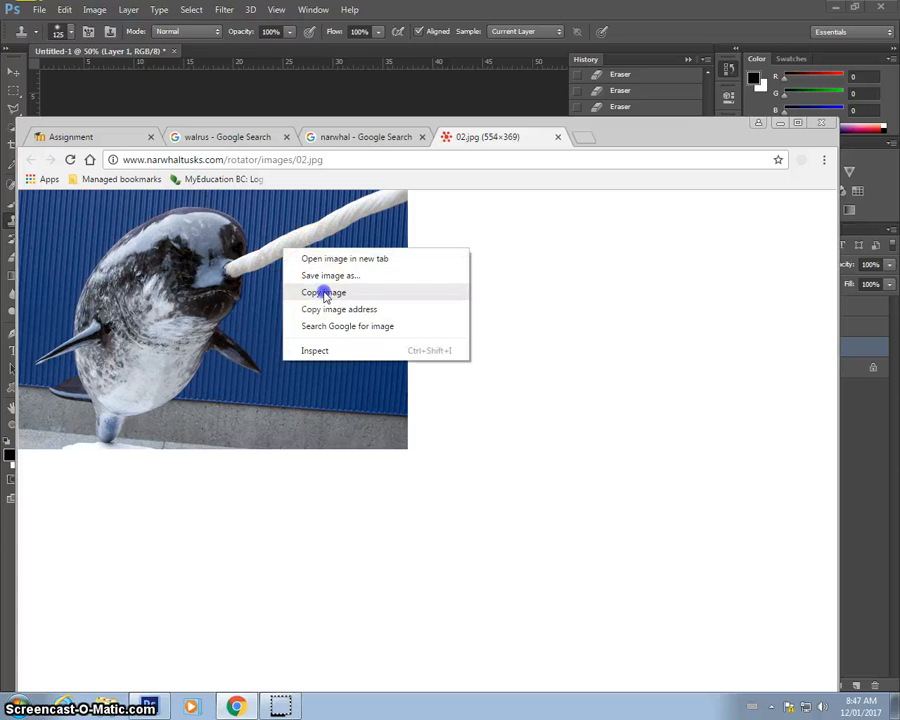
{"action": "left_click", "coordinate": [321, 290]}
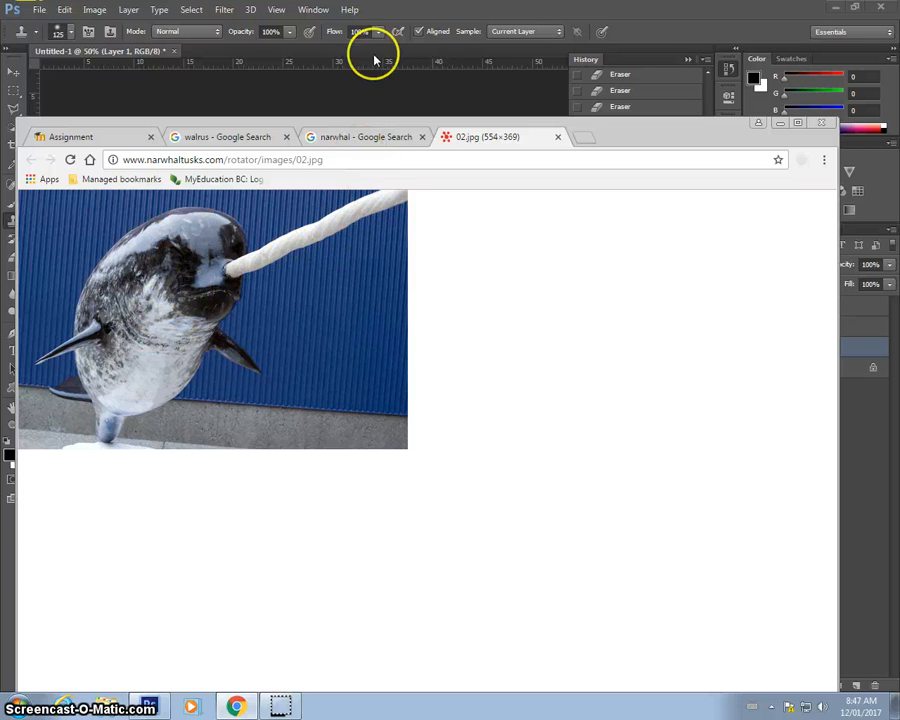
{"action": "left_click", "coordinate": [644, 20]}
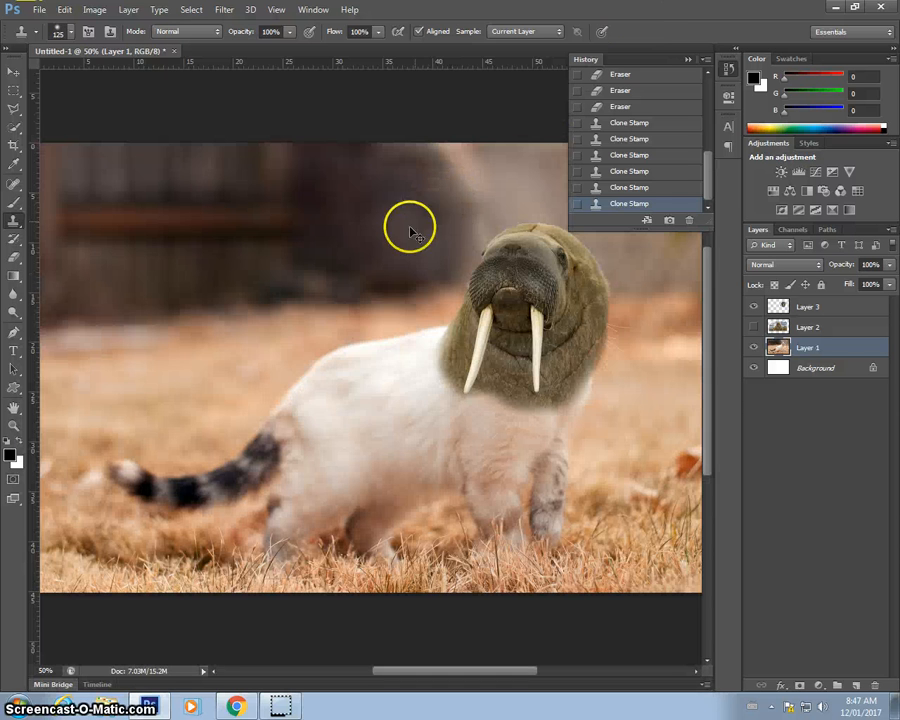
{"action": "key", "text": "ctrl+v"}
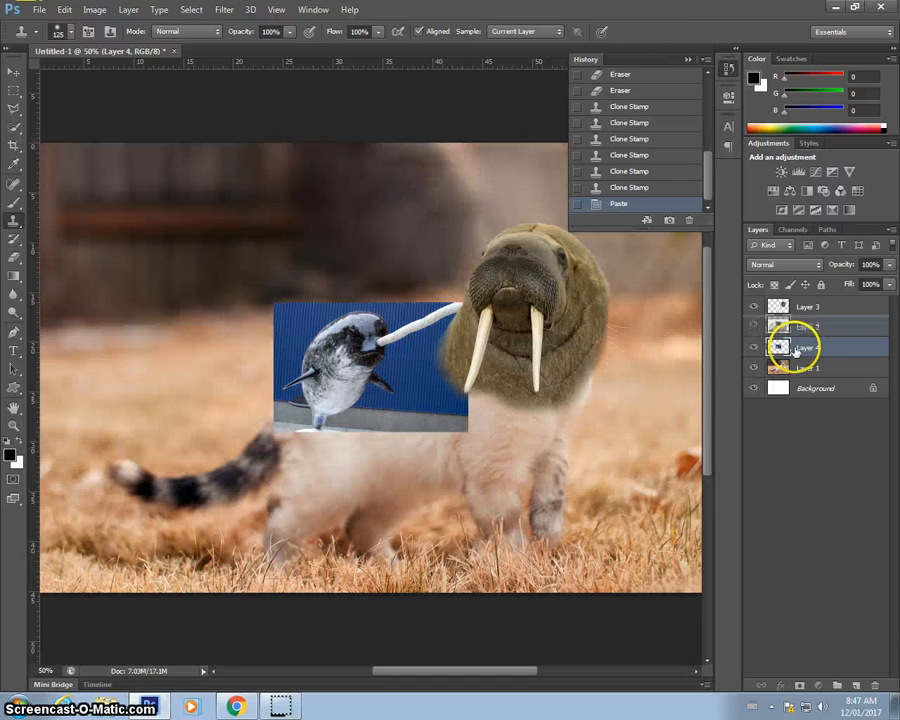
Step: Place the narwhal layer directly above Layer 2 and move the image away from the walrus head over the cat's back
{"action": "left_click_drag", "start_coordinate": [805, 347], "coordinate": [790, 330]}
{"action": "key", "text": "v"}
{"action": "left_click_drag", "start_coordinate": [424, 318], "coordinate": [357, 322]}
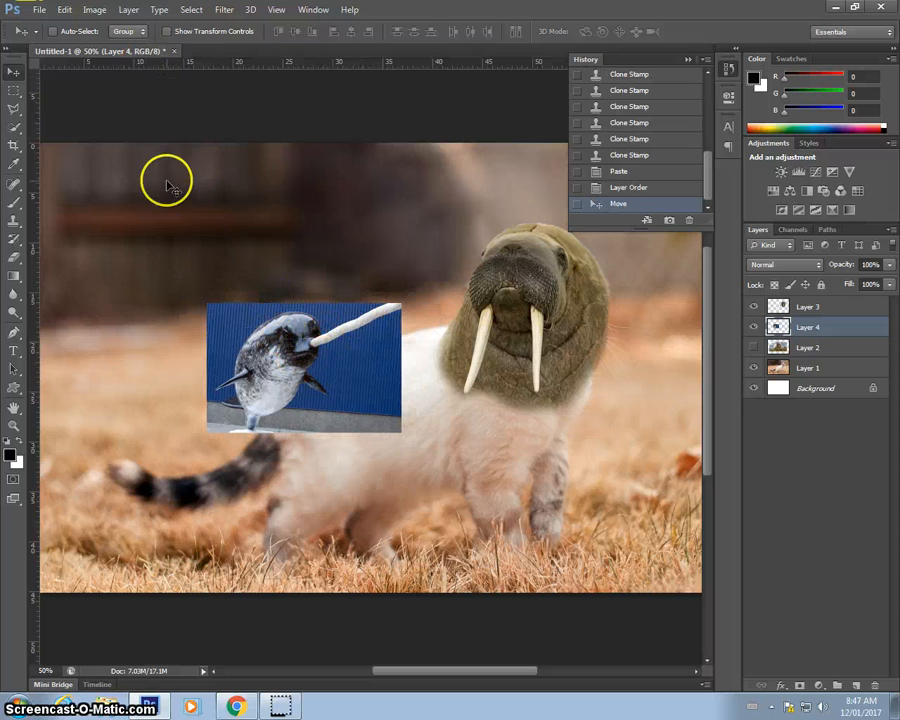
Step: Flip the narwhal layer horizontally and move it up above the cat's back, beside the walrus head
{"action": "left_click", "coordinate": [64, 12]}
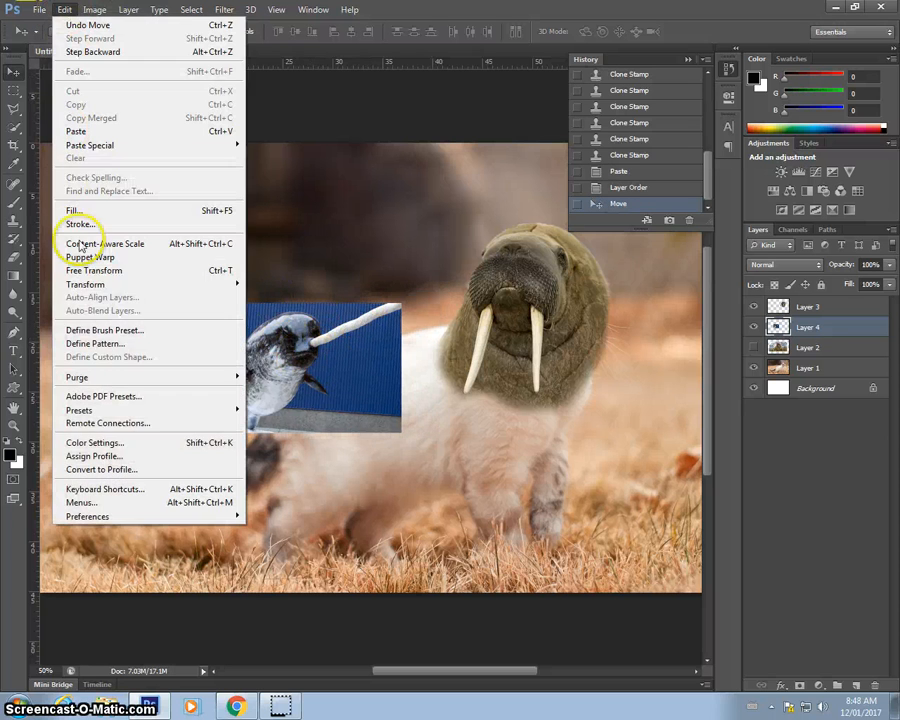
{"action": "mouse_move", "coordinate": [123, 289]}
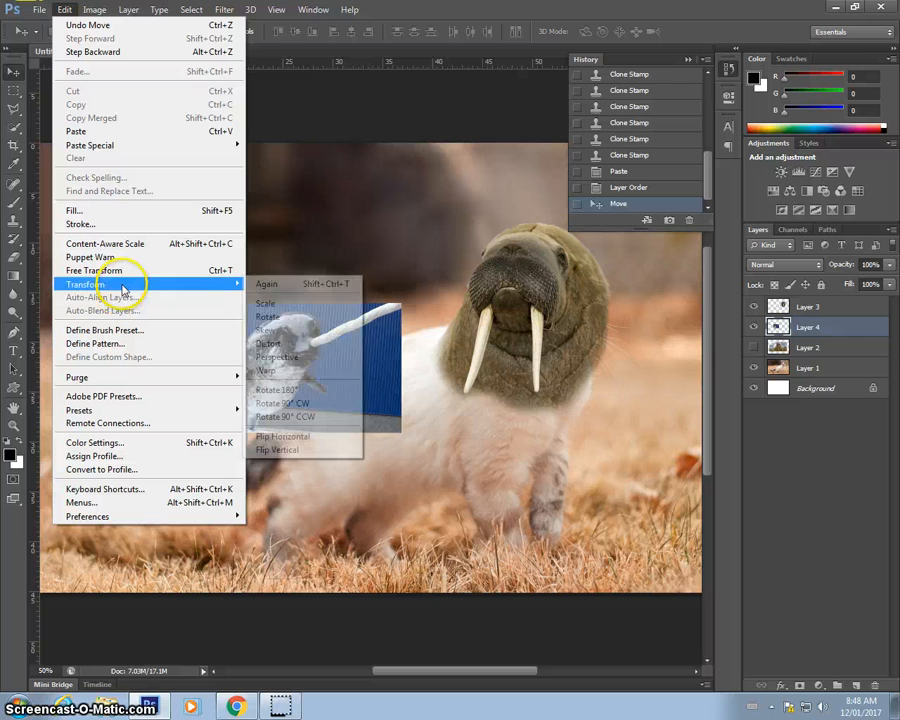
{"action": "left_click", "coordinate": [324, 437]}
{"action": "left_click_drag", "start_coordinate": [333, 428], "coordinate": [360, 303]}
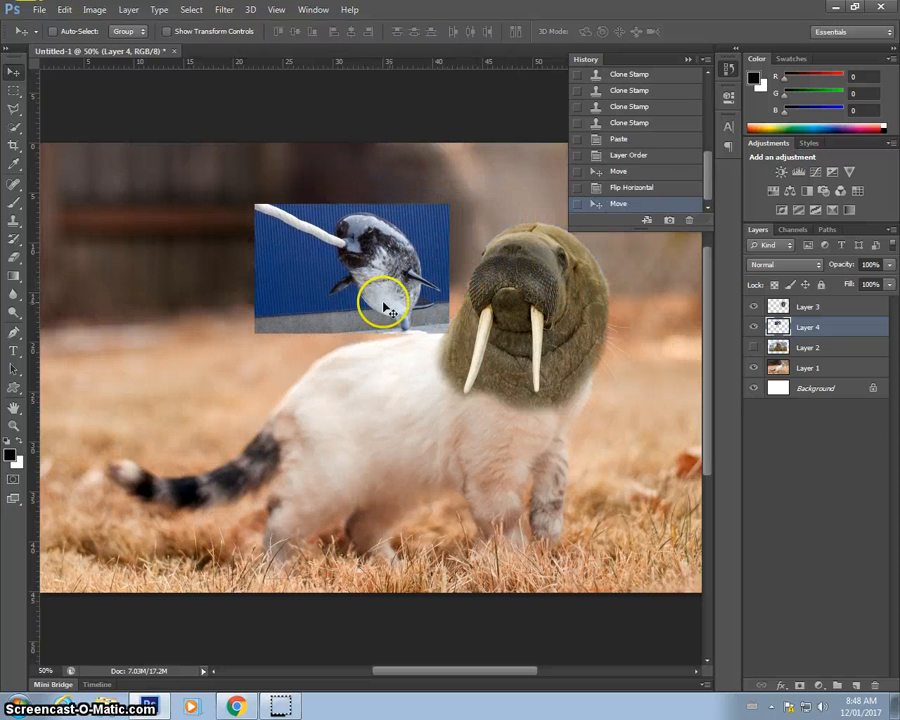
Step: Rotate the narwhal image about 20° clockwise with Free Transform
{"action": "key", "text": "ctrl+t"}
{"action": "left_click_drag", "start_coordinate": [487, 220], "coordinate": [496, 221]}
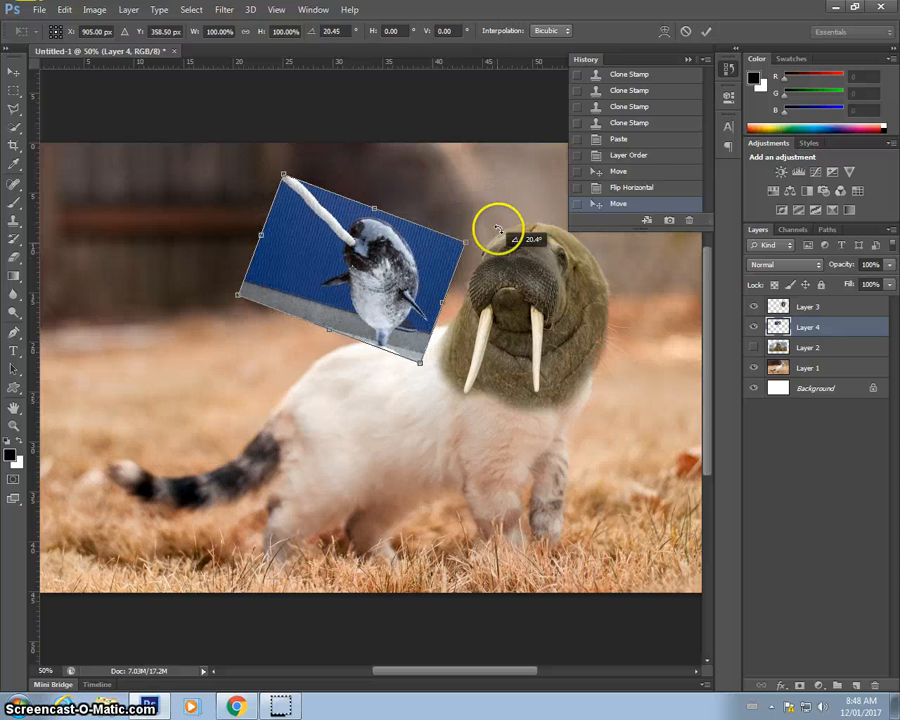
{"action": "double_click", "coordinate": [418, 262]}
Step: Enlarge the rotated narwhal image with Free Transform and move it so the narwhal overlaps the walrus head
{"action": "key", "text": "ctrl+t"}
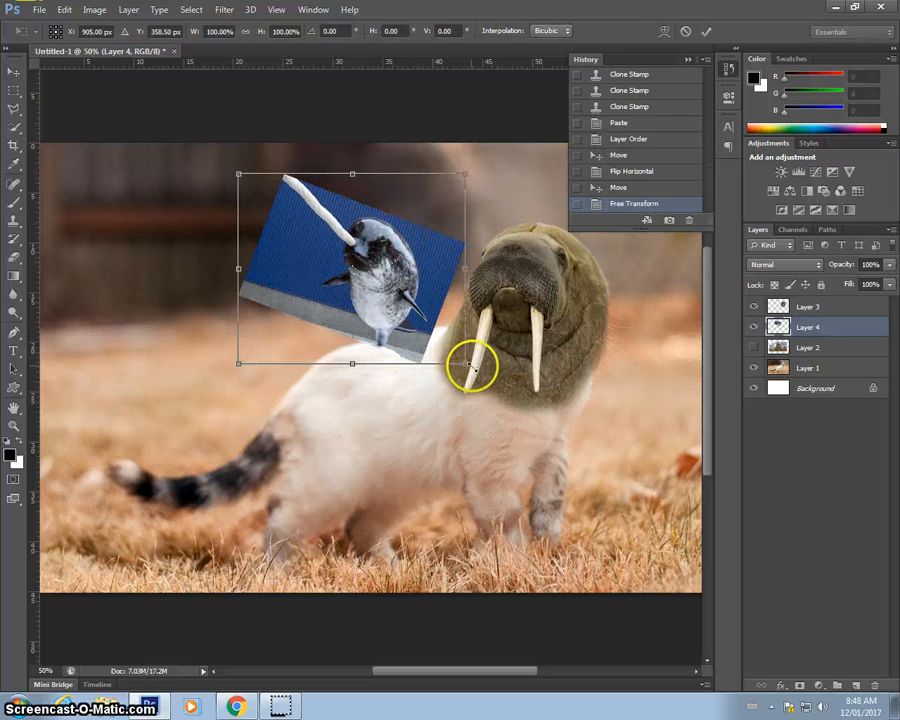
{"action": "left_click_drag", "start_coordinate": [466, 366], "coordinate": [592, 470]}
{"action": "key", "text": "Return"}
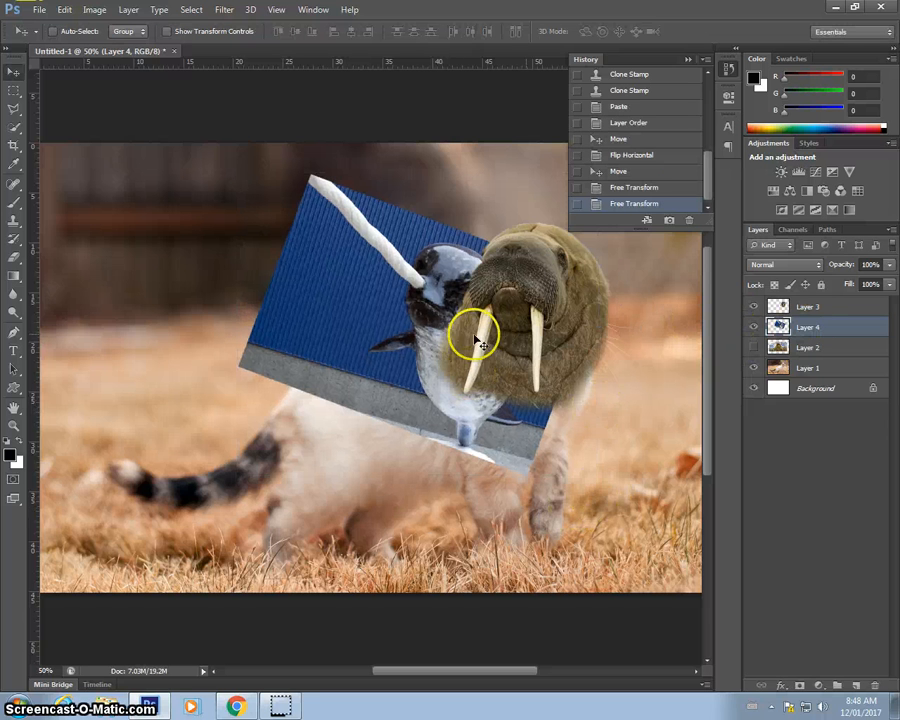
{"action": "left_click_drag", "start_coordinate": [405, 318], "coordinate": [438, 300]}
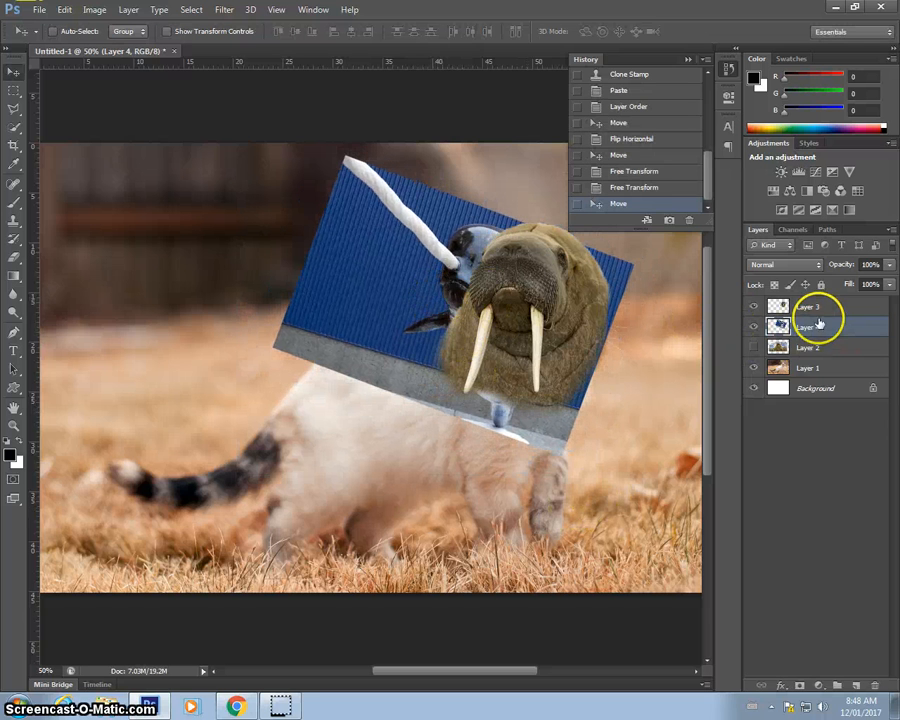
Step: Bring the narwhal layer to the top of the layer stack and set its opacity to 50%
{"action": "left_click_drag", "start_coordinate": [822, 328], "coordinate": [816, 304]}
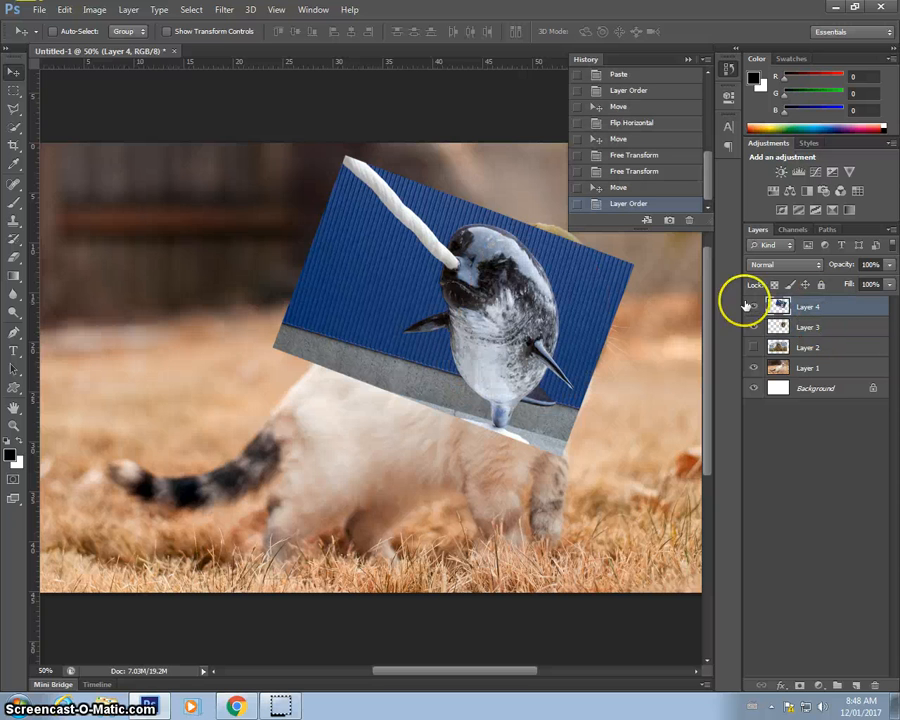
{"action": "left_click", "coordinate": [887, 265]}
{"action": "left_click", "coordinate": [855, 285]}
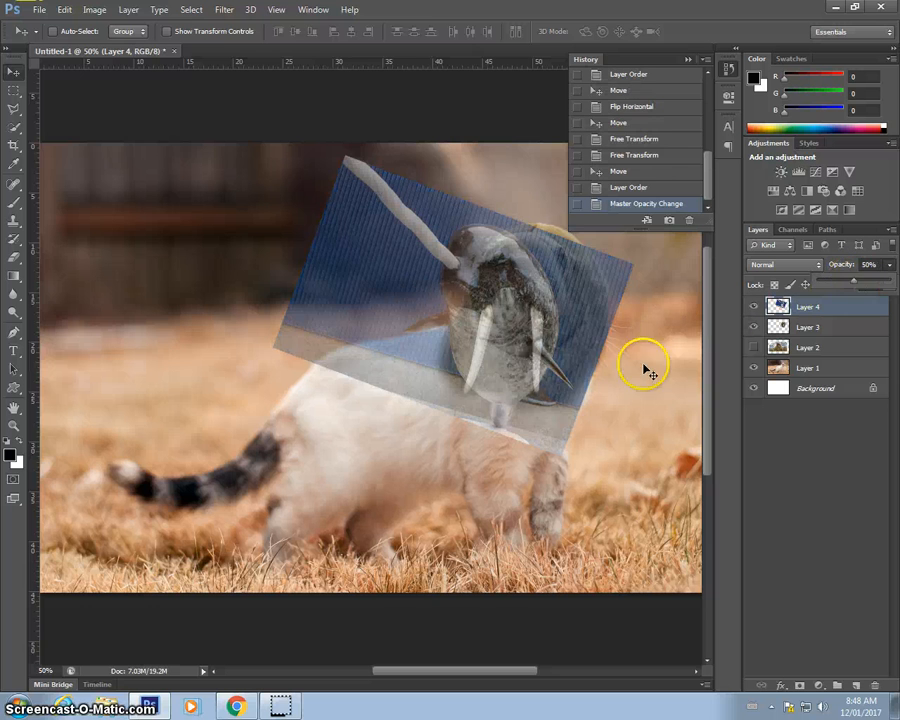
Step: Enlarge the narwhal image with Free Transform and reposition it so the narwhal's head lines up with the walrus head
{"action": "left_click_drag", "start_coordinate": [550, 362], "coordinate": [516, 374]}
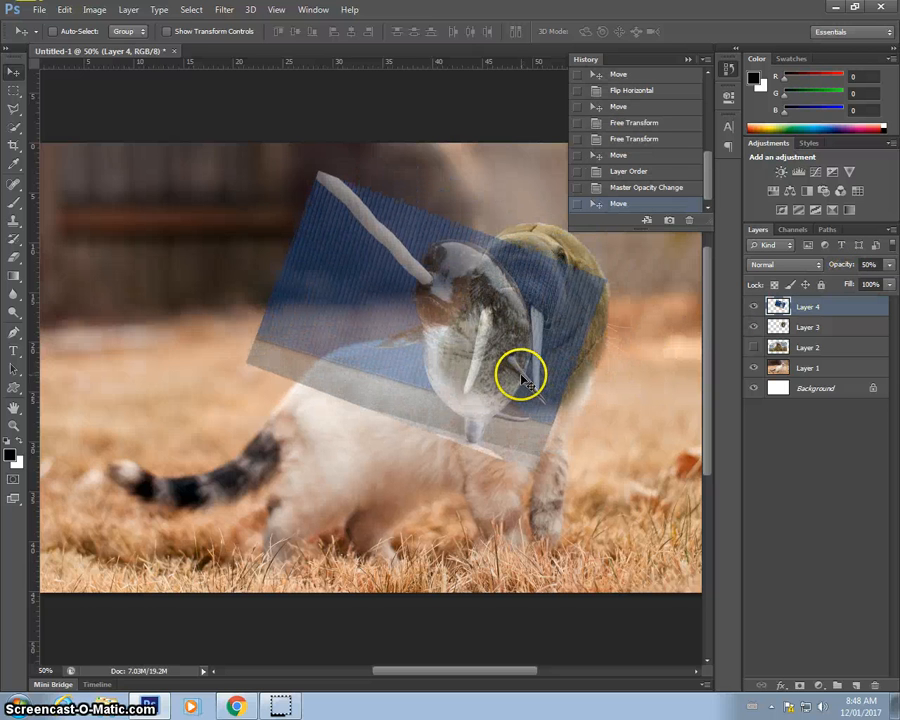
{"action": "key", "text": "ctrl+t"}
{"action": "left_click_drag", "start_coordinate": [245, 472], "coordinate": [140, 540]}
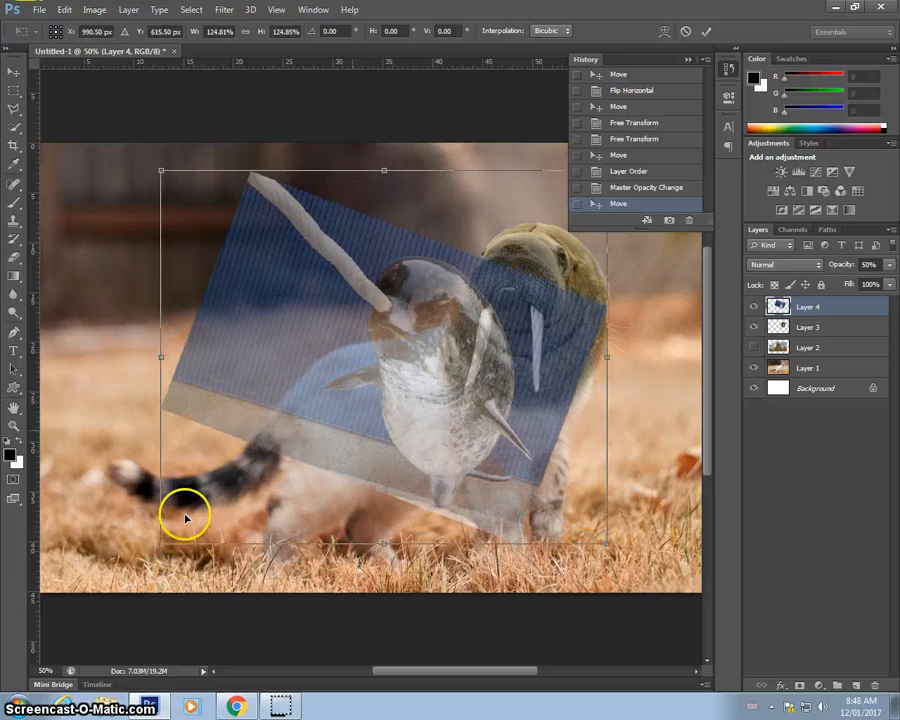
{"action": "left_click_drag", "start_coordinate": [185, 516], "coordinate": [355, 432]}
{"action": "key", "text": "Return"}
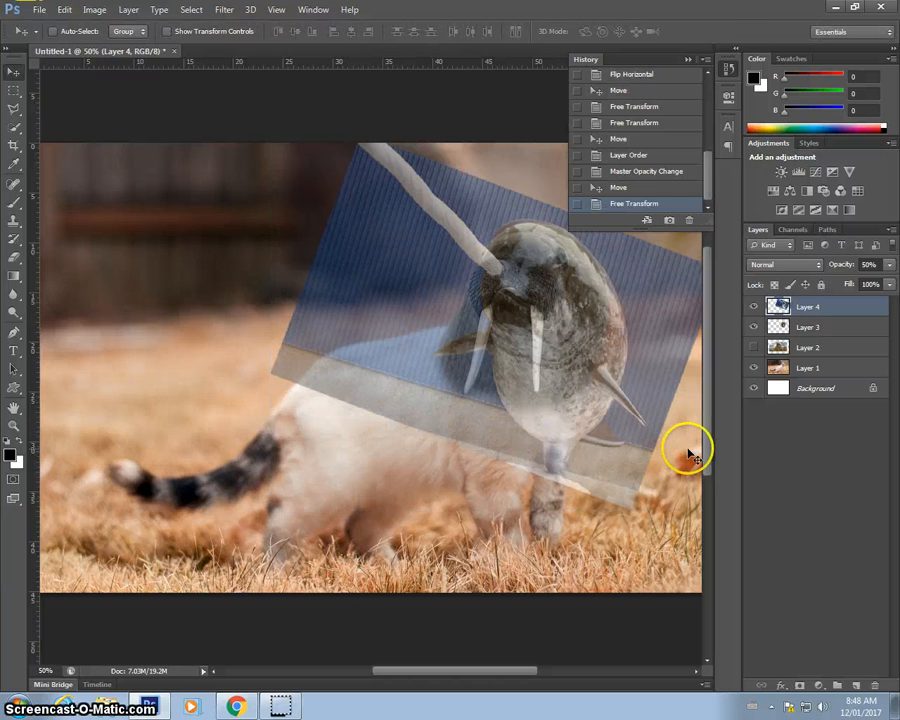
Step: Set the narwhal layer's opacity to 100% and select the whole tusk with the Quick Selection tool
{"action": "left_click", "coordinate": [889, 265]}
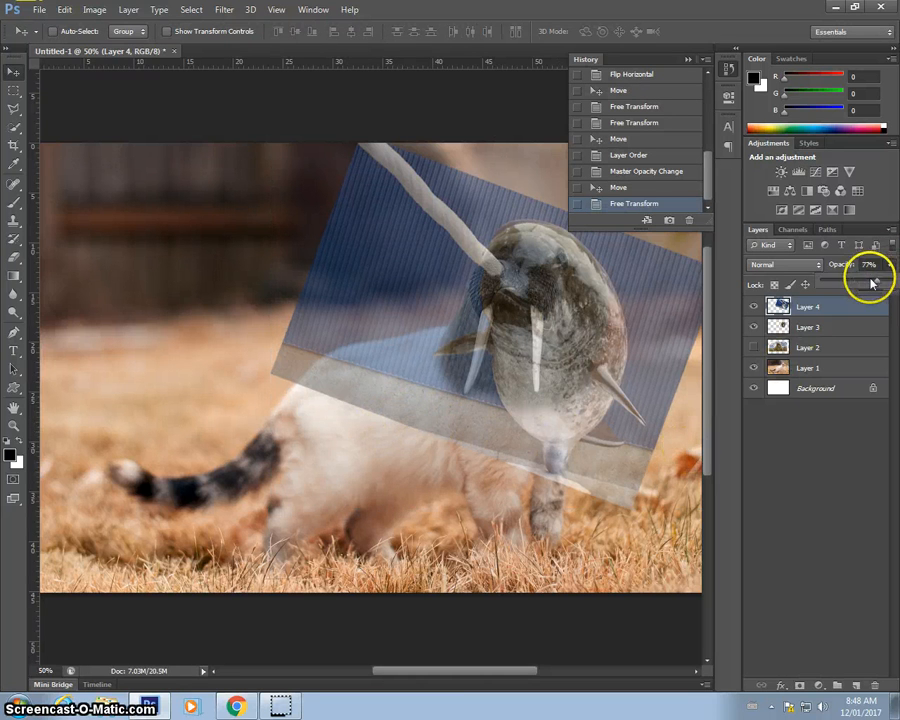
{"action": "left_click_drag", "start_coordinate": [870, 283], "coordinate": [888, 283]}
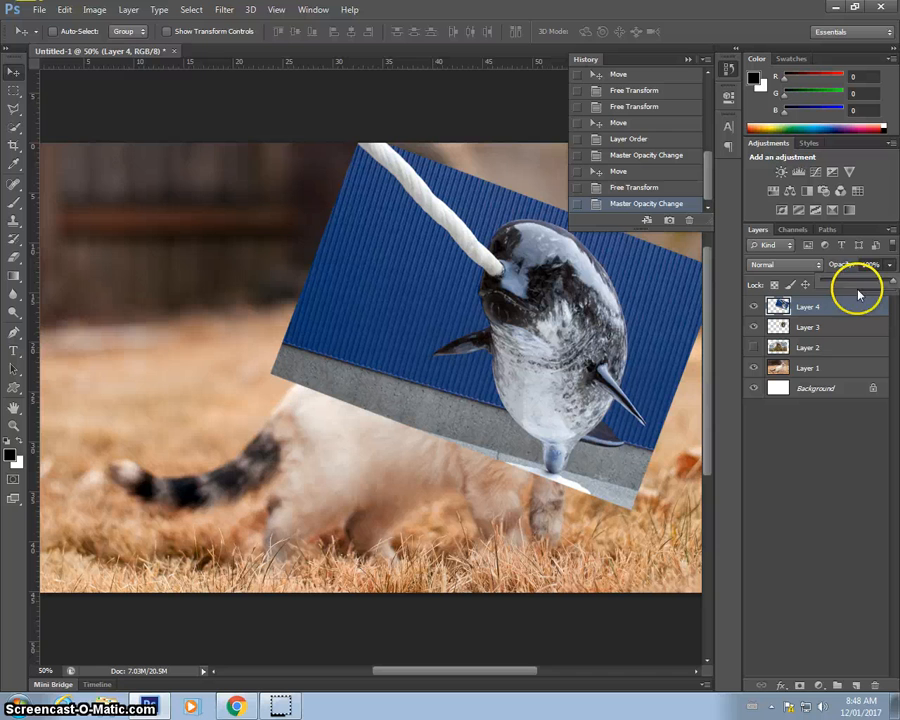
{"action": "left_click", "coordinate": [13, 130]}
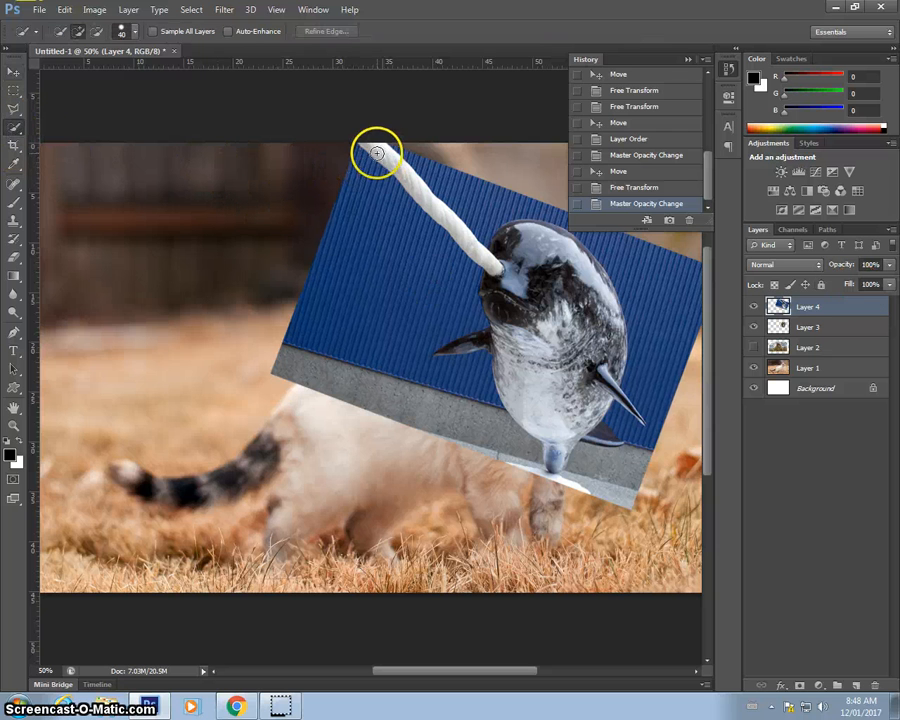
{"action": "left_click_drag", "start_coordinate": [376, 148], "coordinate": [389, 161]}
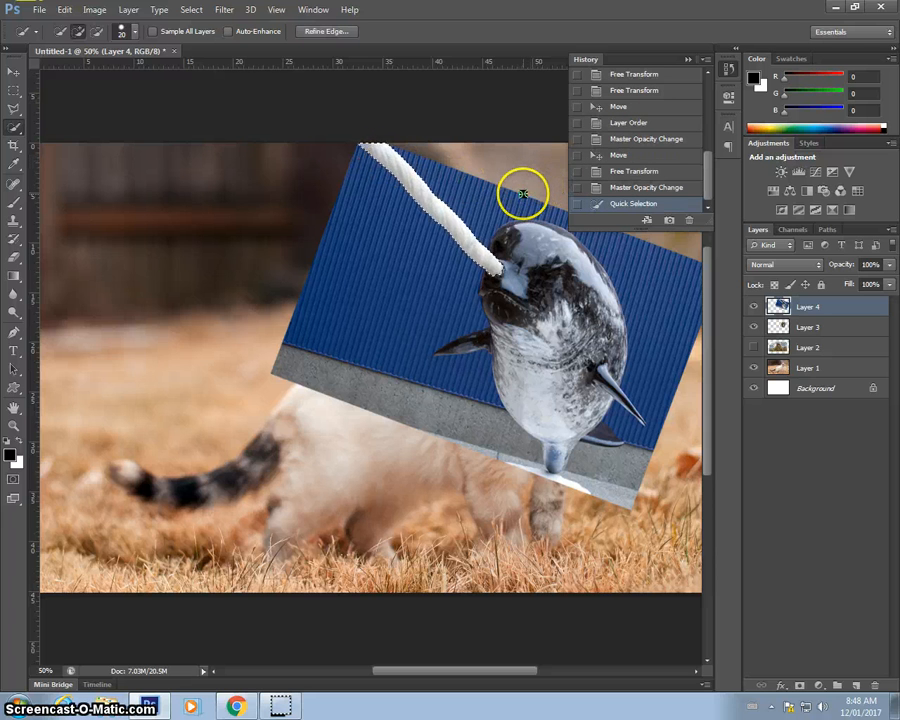
Step: Hide the narwhal layer and paste a copy of the selected tusk in place on a new layer
{"action": "left_click", "coordinate": [754, 307]}
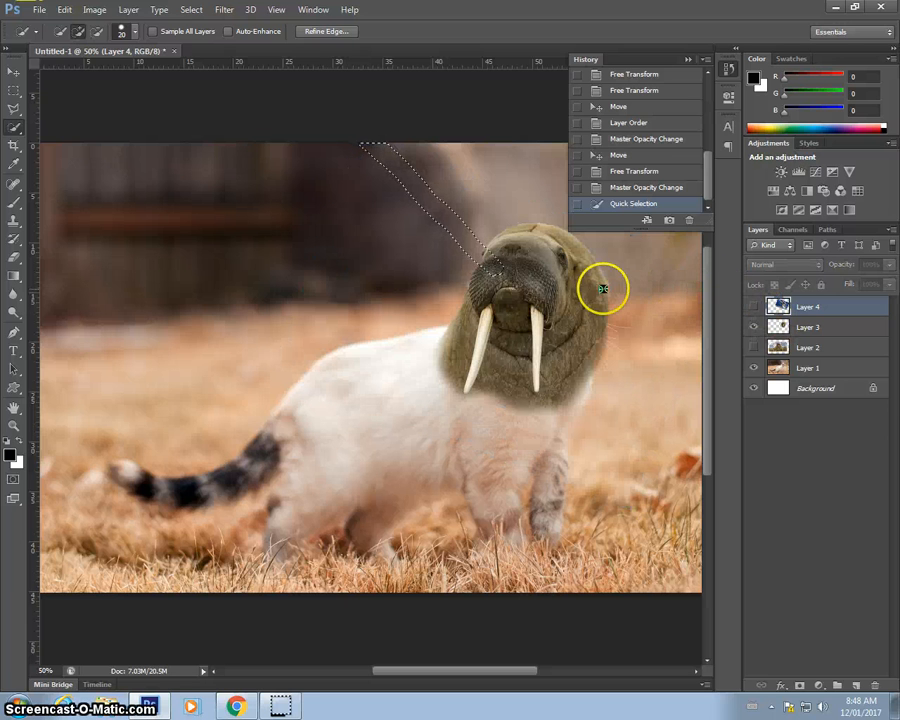
{"action": "key", "text": "ctrl+c"}
{"action": "key", "text": "ctrl+shift+v"}
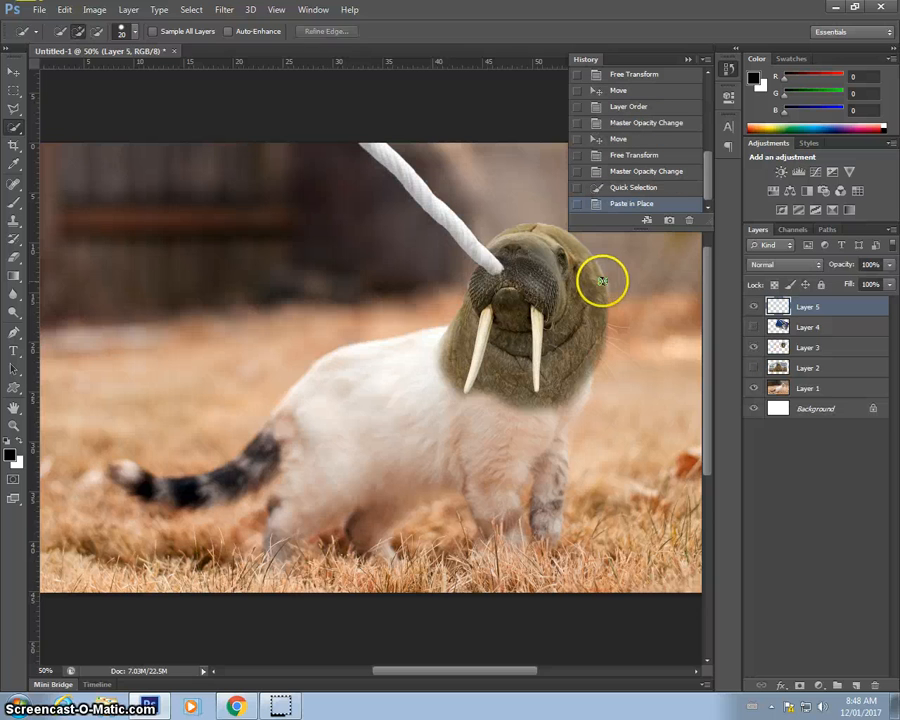
Step: Move the copied tusk so its base sits on the walrus's snout, just above the nose
{"action": "key", "text": "v"}
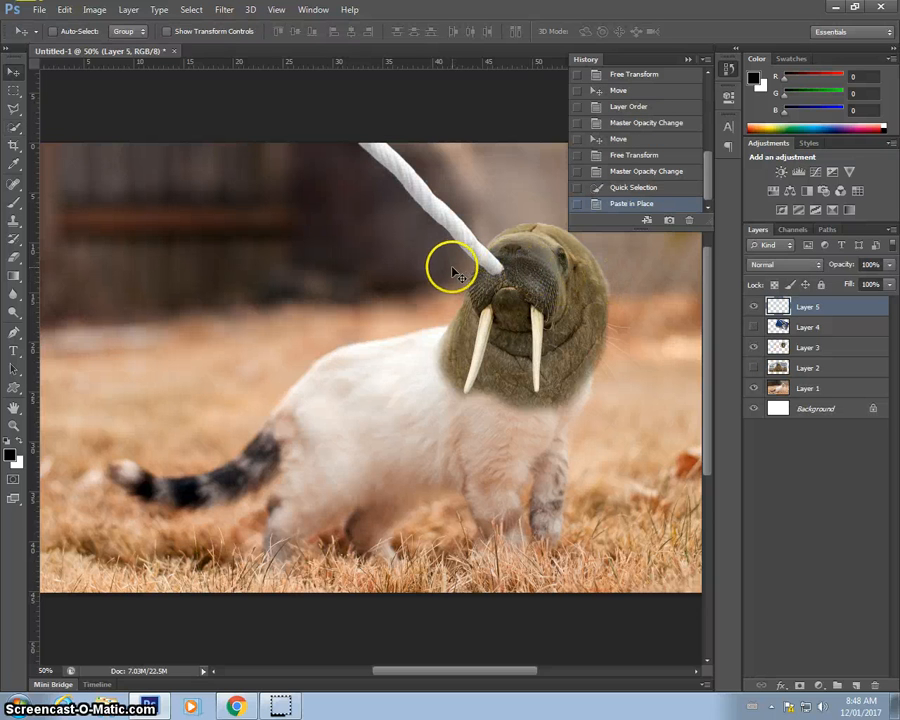
{"action": "left_click_drag", "start_coordinate": [478, 257], "coordinate": [491, 218]}
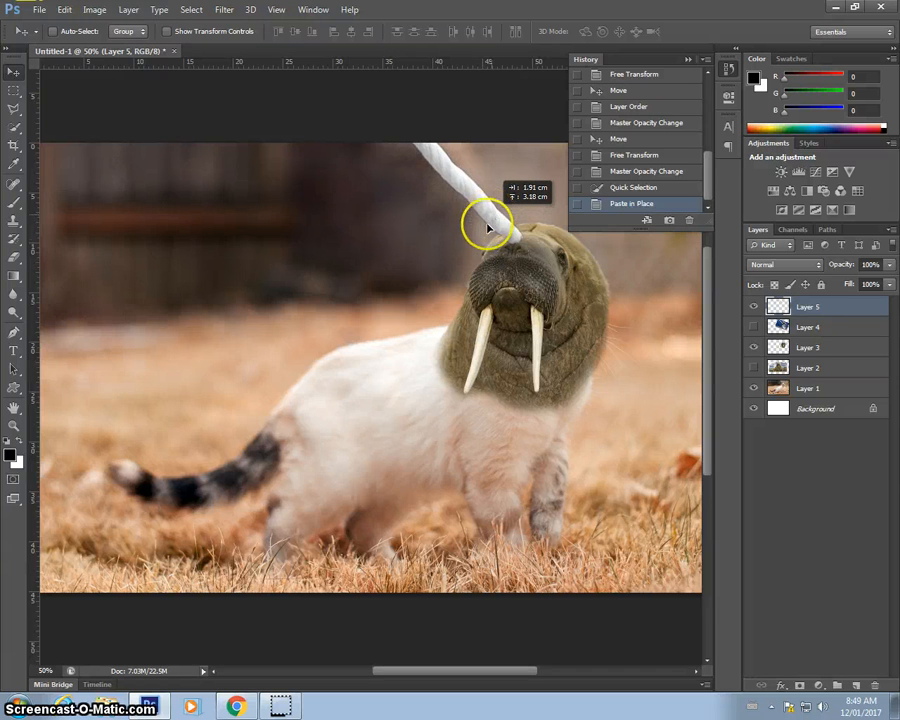
{"action": "left_click_drag", "start_coordinate": [488, 229], "coordinate": [486, 252]}
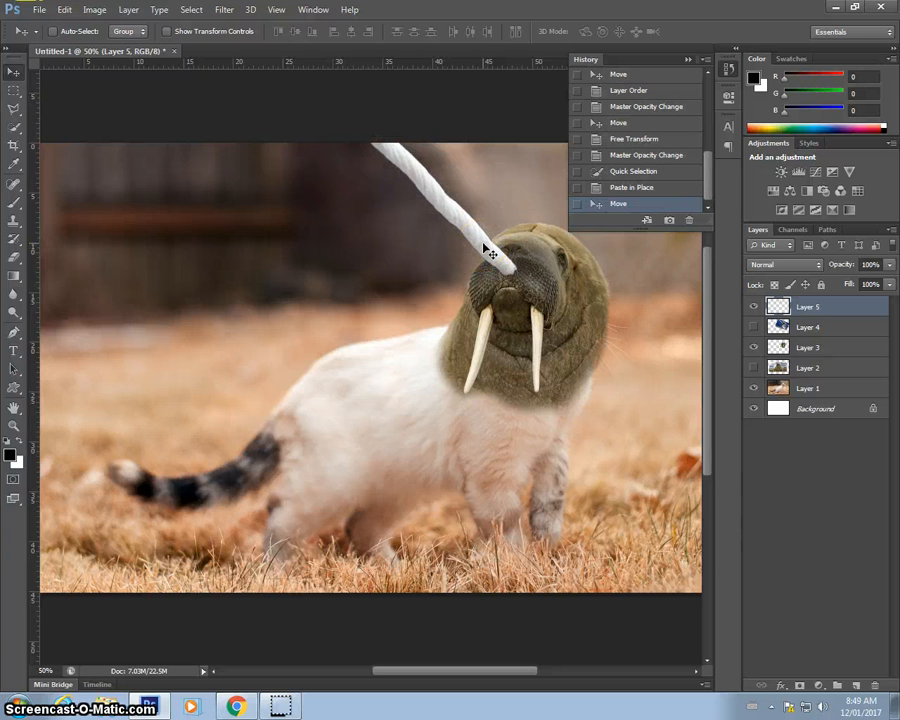
{"action": "left_click_drag", "start_coordinate": [484, 245], "coordinate": [487, 252]}
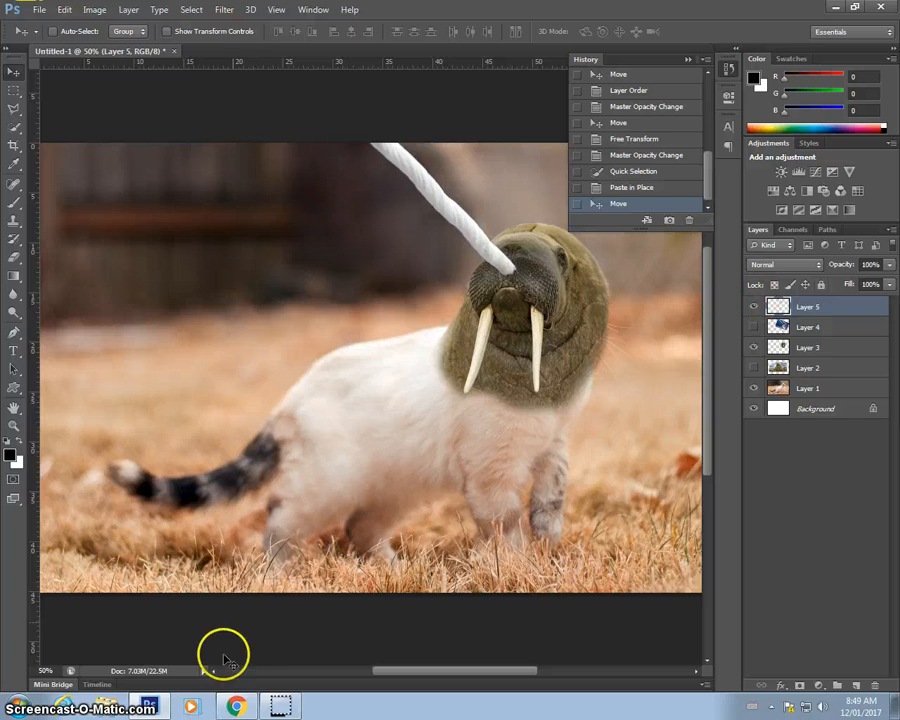
Step: Switch to Chrome and look through the narwhal image search results for tusk references
{"action": "left_click", "coordinate": [236, 706]}
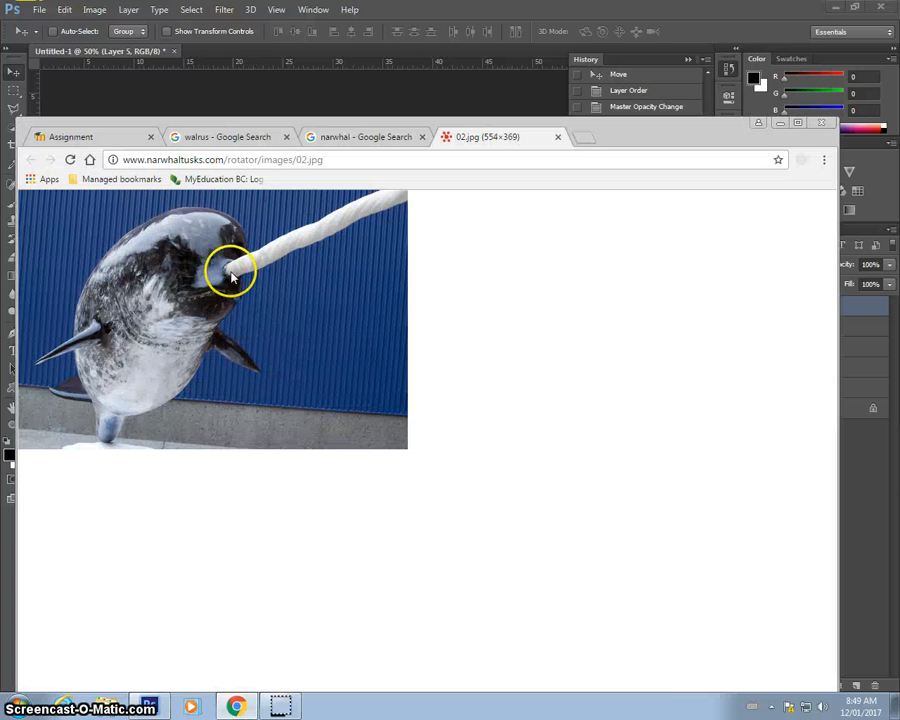
{"action": "left_click", "coordinate": [388, 139]}
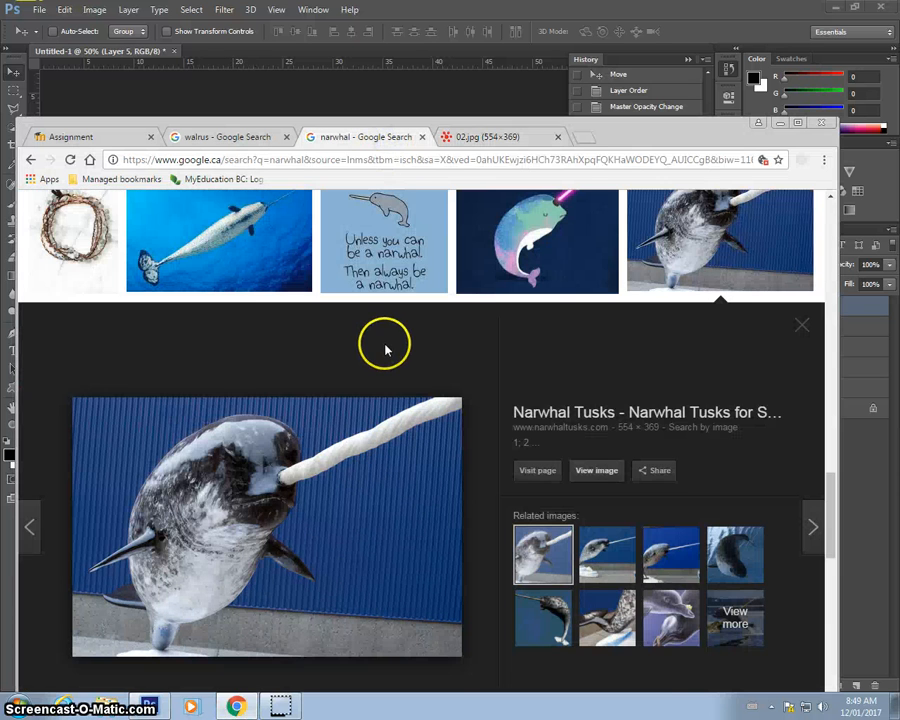
{"action": "scroll", "coordinate": [386, 350], "scroll_direction": "up", "scroll_amount": 1}
{"action": "scroll", "coordinate": [386, 356], "scroll_direction": "down", "scroll_amount": 4}
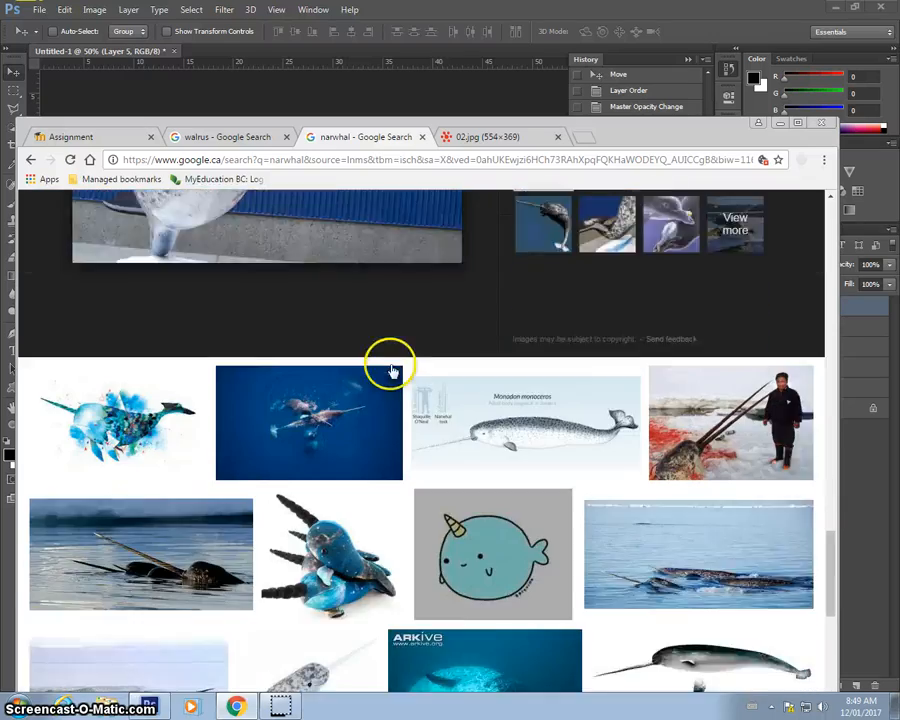
{"action": "scroll", "coordinate": [392, 370], "scroll_direction": "down", "scroll_amount": 2}
{"action": "scroll", "coordinate": [392, 368], "scroll_direction": "up", "scroll_amount": 4}
{"action": "scroll", "coordinate": [388, 372], "scroll_direction": "down", "scroll_amount": 7}
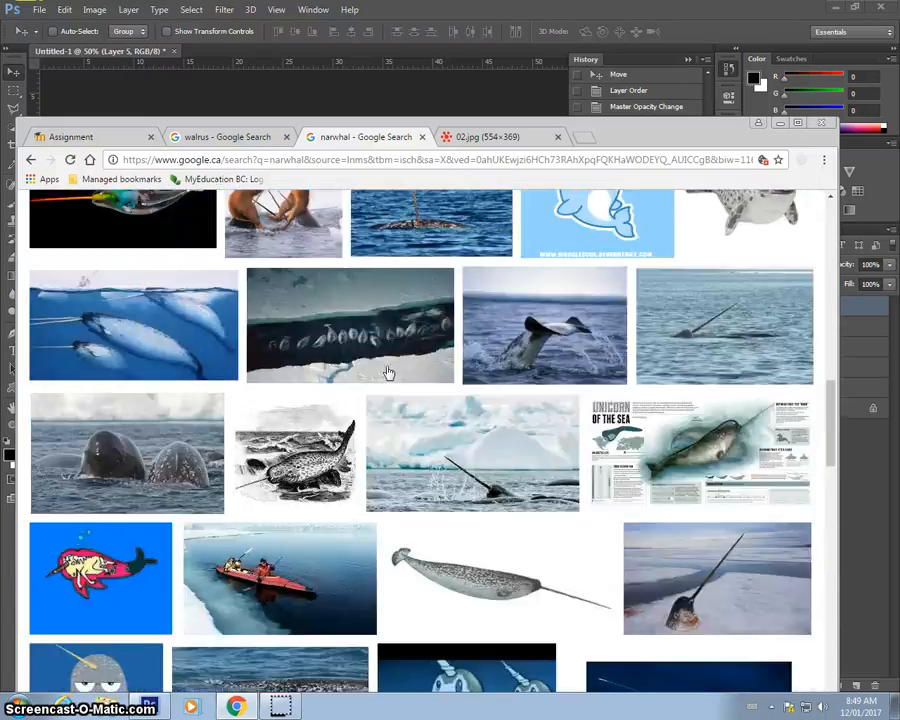
{"action": "scroll", "coordinate": [388, 372], "scroll_direction": "up", "scroll_amount": 10}
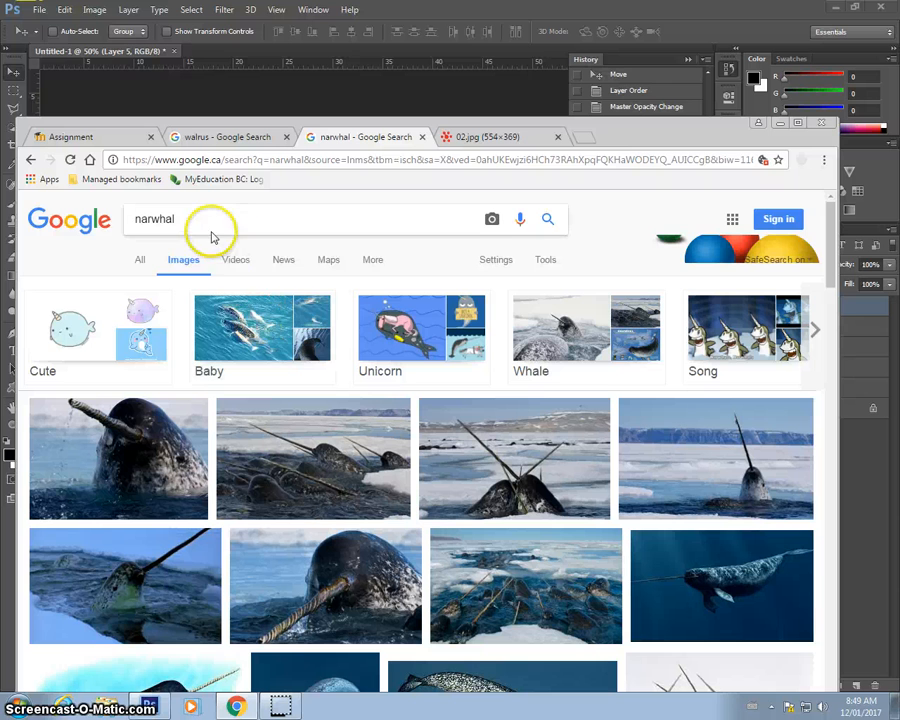
Step: Search Google Images for "narwhal twin tusk" and scan the results
{"action": "left_click", "coordinate": [230, 229]}
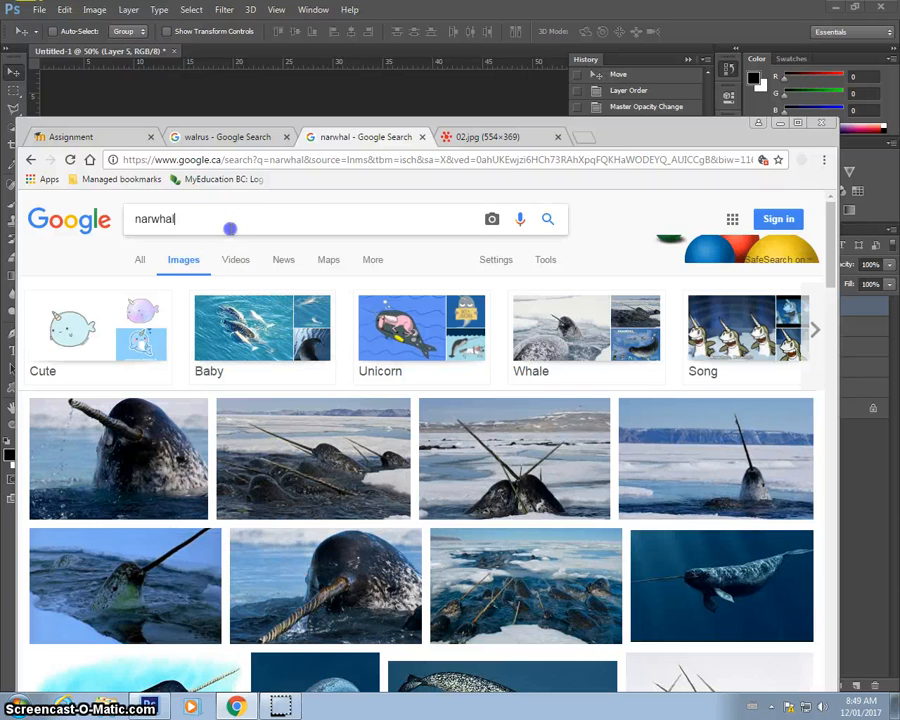
{"action": "type", "text": "twin tusk"}
{"action": "key", "text": "Return"}
{"action": "scroll", "coordinate": [230, 400], "scroll_direction": "down", "scroll_amount": 3}
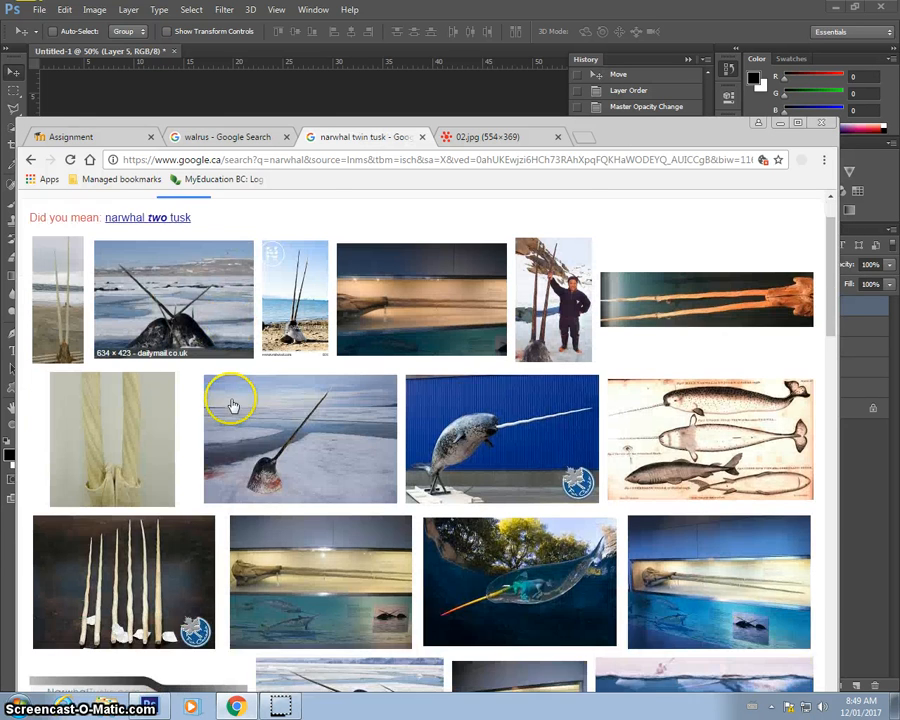
{"action": "scroll", "coordinate": [350, 408], "scroll_direction": "up", "scroll_amount": 3}
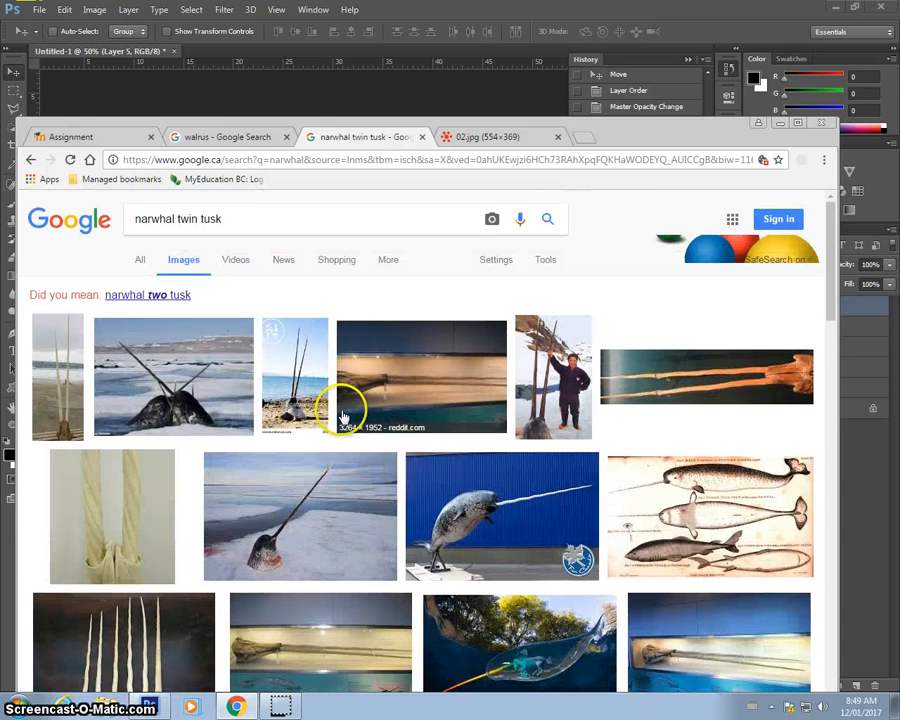
Step: Examine enlarged previews of the double-tusked narwhal photos, including the beach photo and the skull with two tusks
{"action": "left_click", "coordinate": [540, 405]}
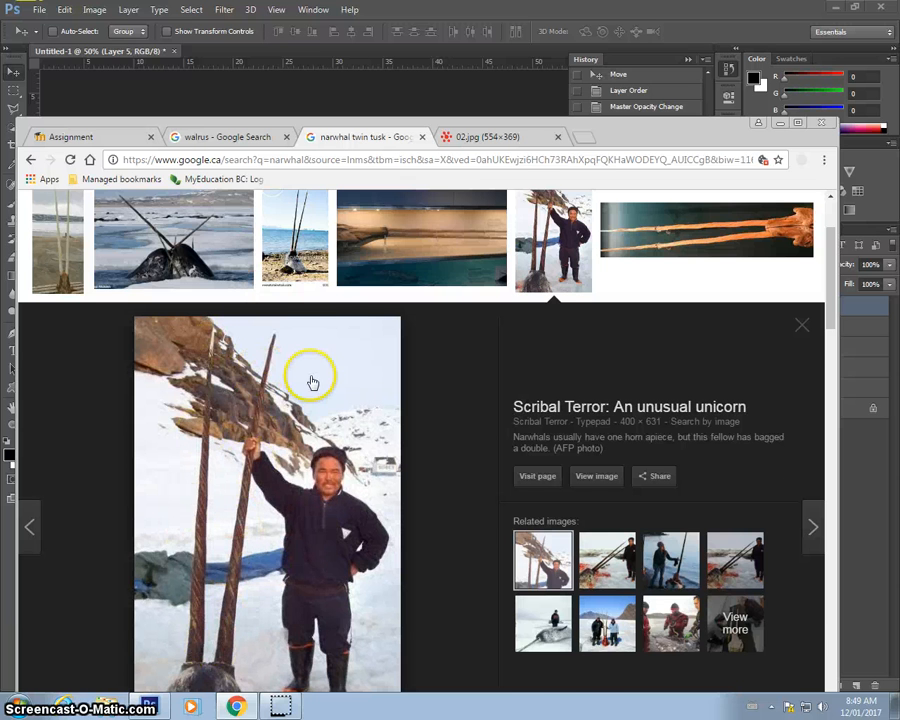
{"action": "scroll", "coordinate": [309, 366], "scroll_direction": "up", "scroll_amount": 1}
{"action": "left_click", "coordinate": [300, 325]}
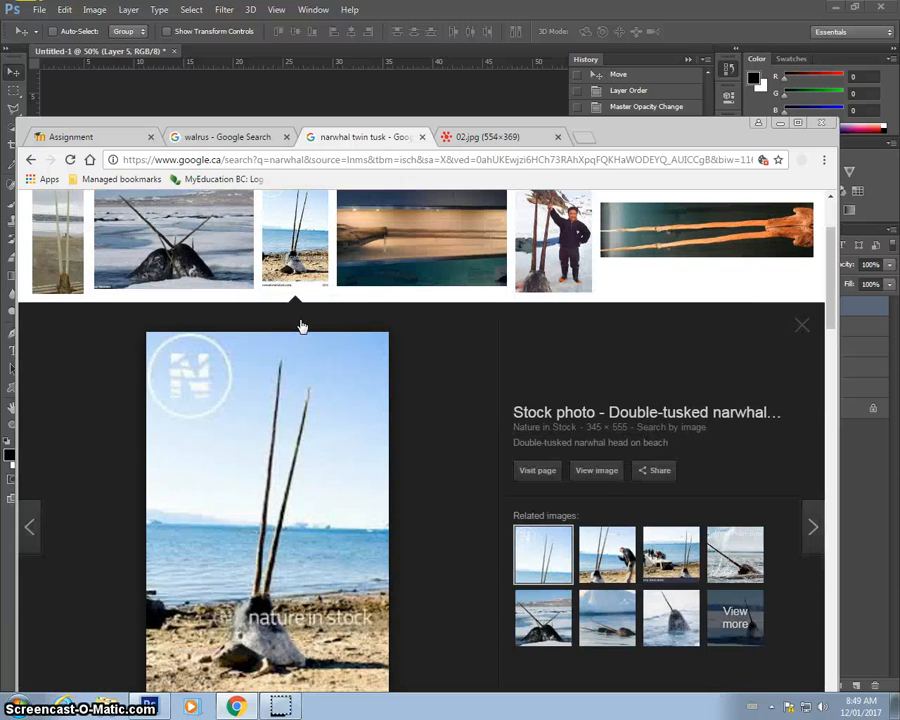
{"action": "scroll", "coordinate": [268, 325], "scroll_direction": "up", "scroll_amount": 1}
{"action": "left_click", "coordinate": [60, 352]}
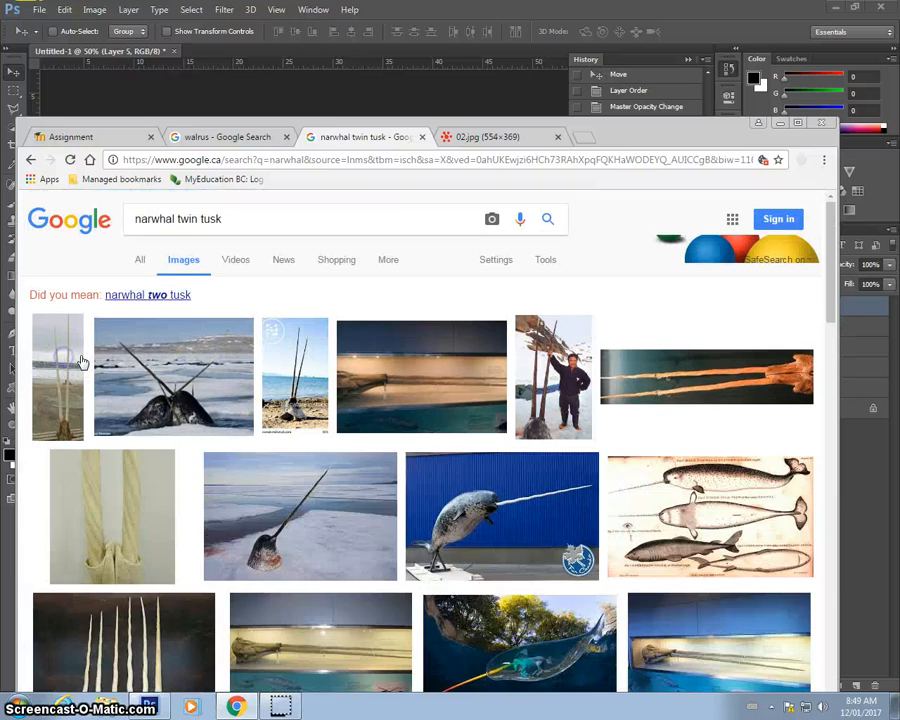
{"action": "scroll", "coordinate": [210, 354], "scroll_direction": "down", "scroll_amount": 2}
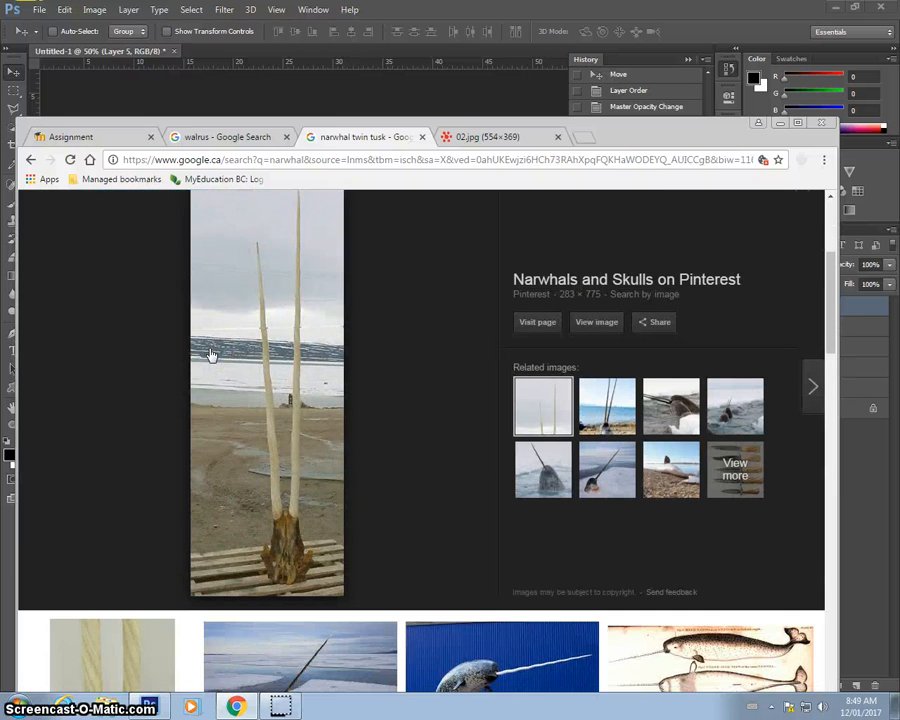
{"action": "scroll", "coordinate": [210, 354], "scroll_direction": "up", "scroll_amount": 1}
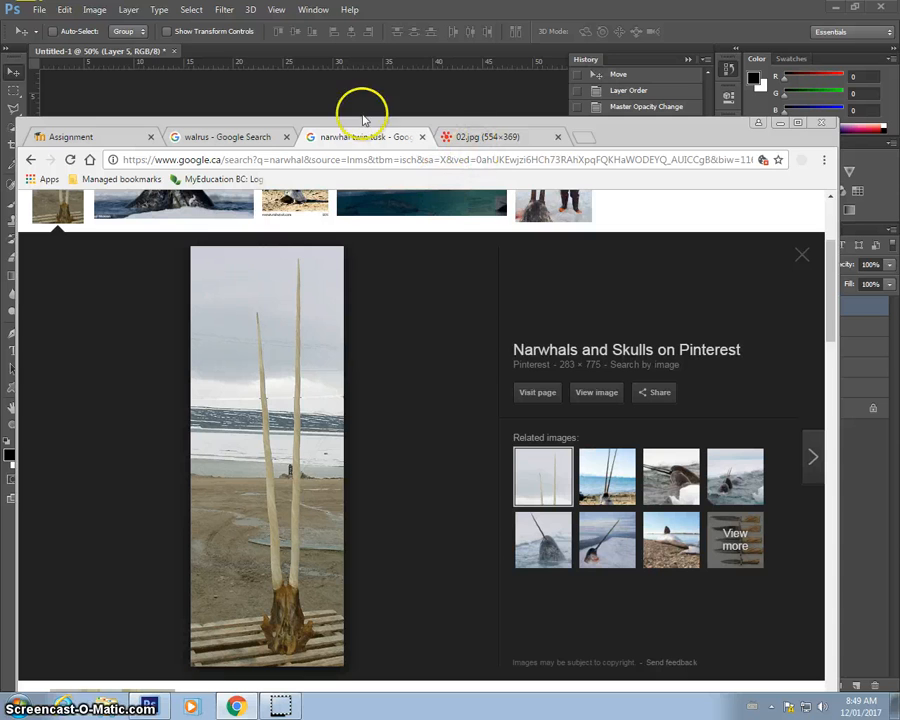
Step: Switch back to Photoshop and select the walrus head layer, Layer 3
{"action": "left_click", "coordinate": [516, 10]}
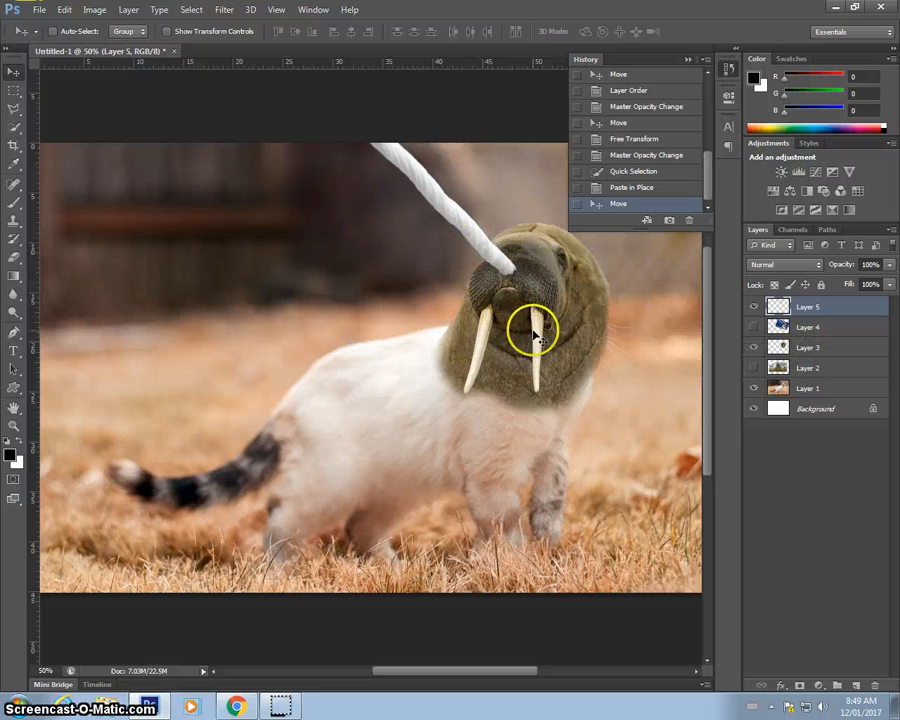
{"action": "left_click", "coordinate": [806, 350]}
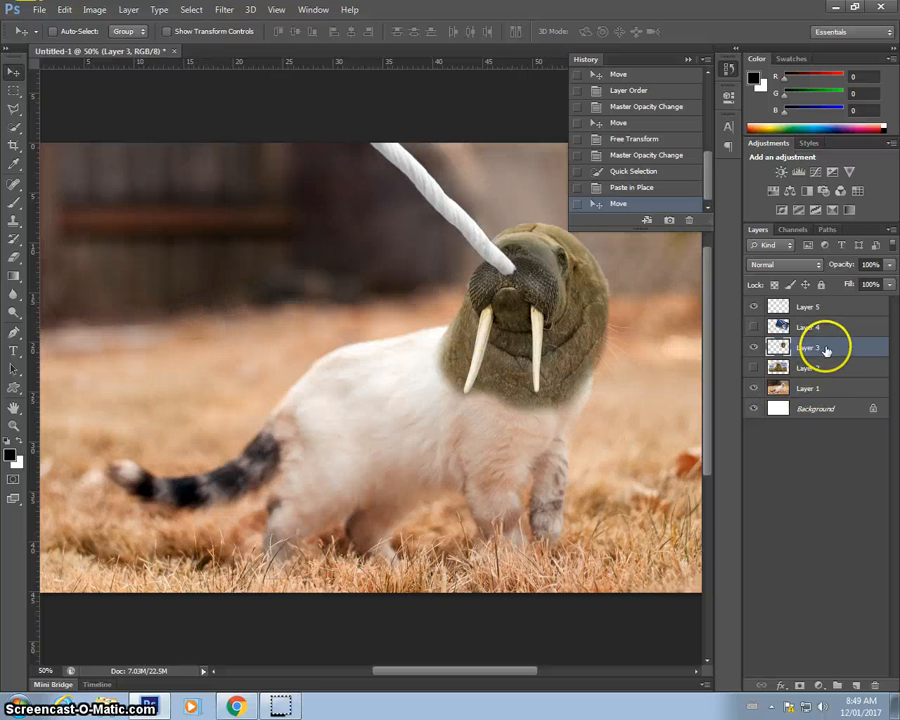
{"action": "left_click", "coordinate": [104, 10]}
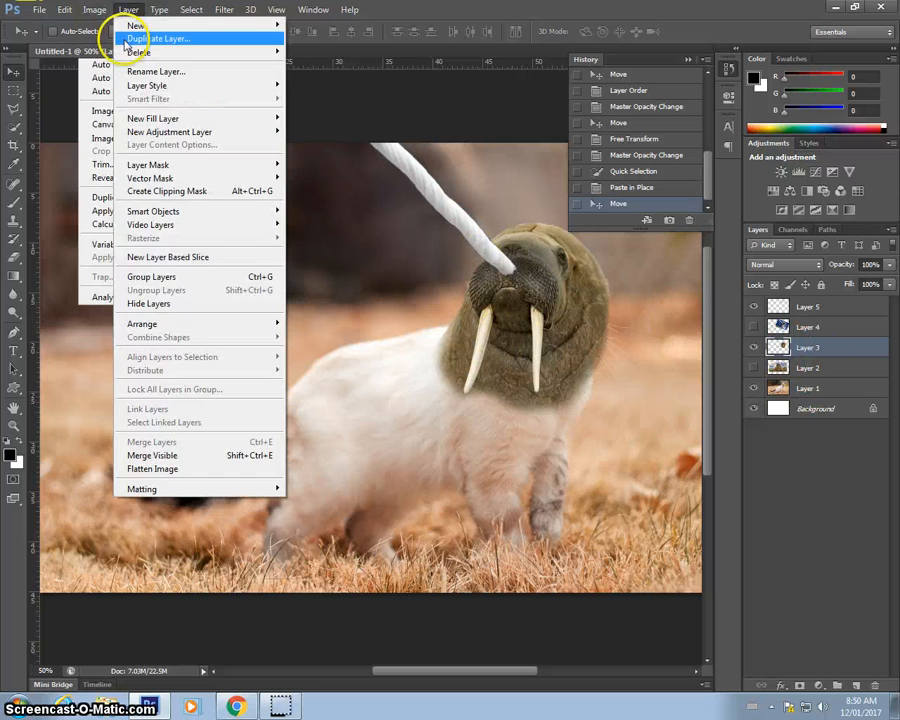
{"action": "mouse_move", "coordinate": [190, 45]}
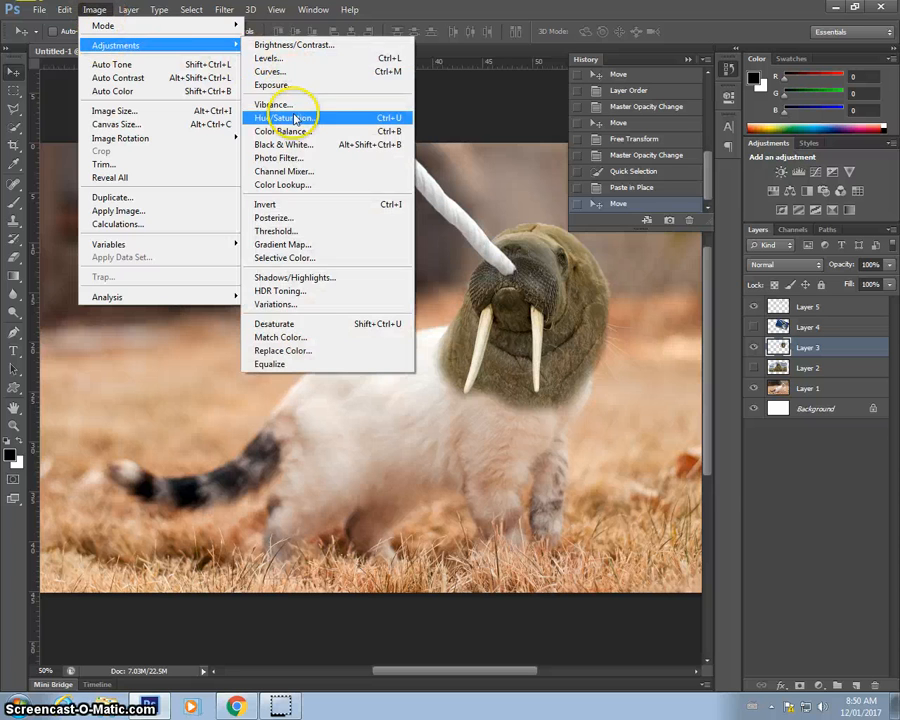
{"action": "left_click", "coordinate": [262, 118]}
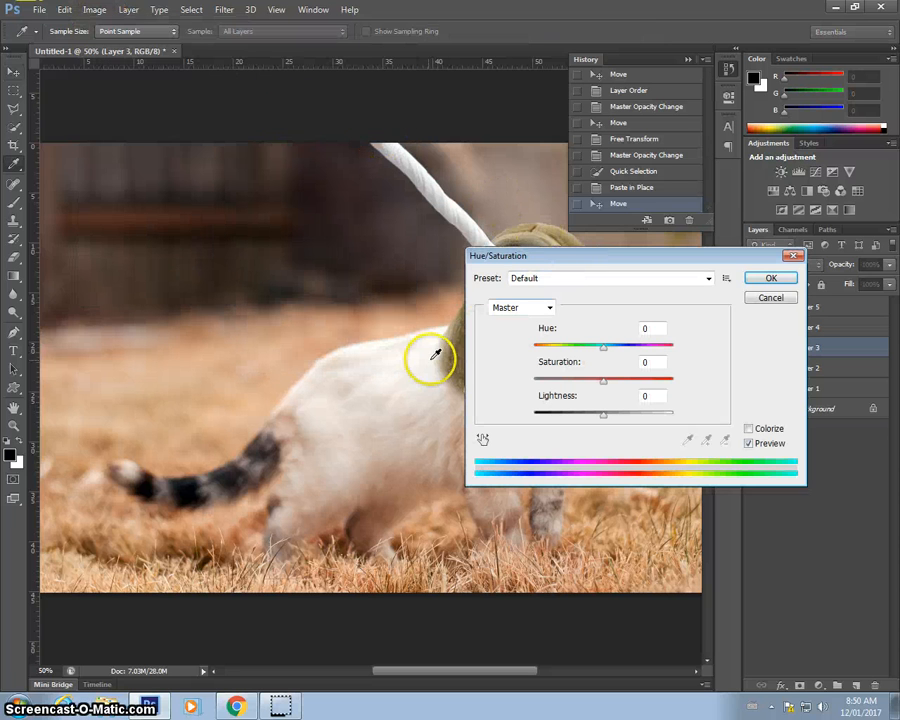
{"action": "left_click_drag", "start_coordinate": [546, 261], "coordinate": [516, 390]}
{"action": "left_click_drag", "start_coordinate": [572, 479], "coordinate": [569, 518]}
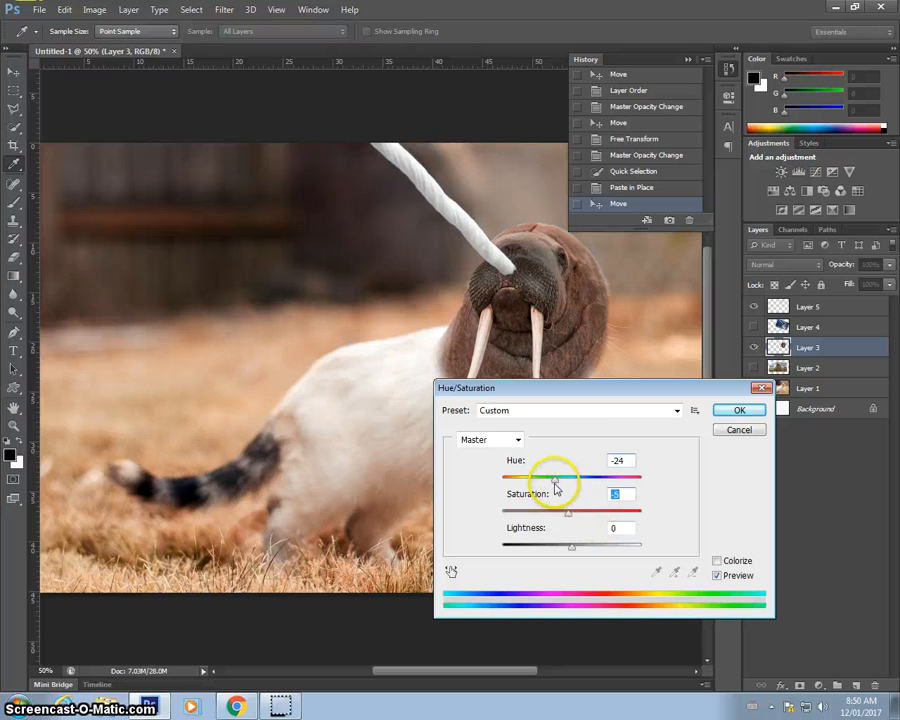
{"action": "left_click", "coordinate": [739, 429]}
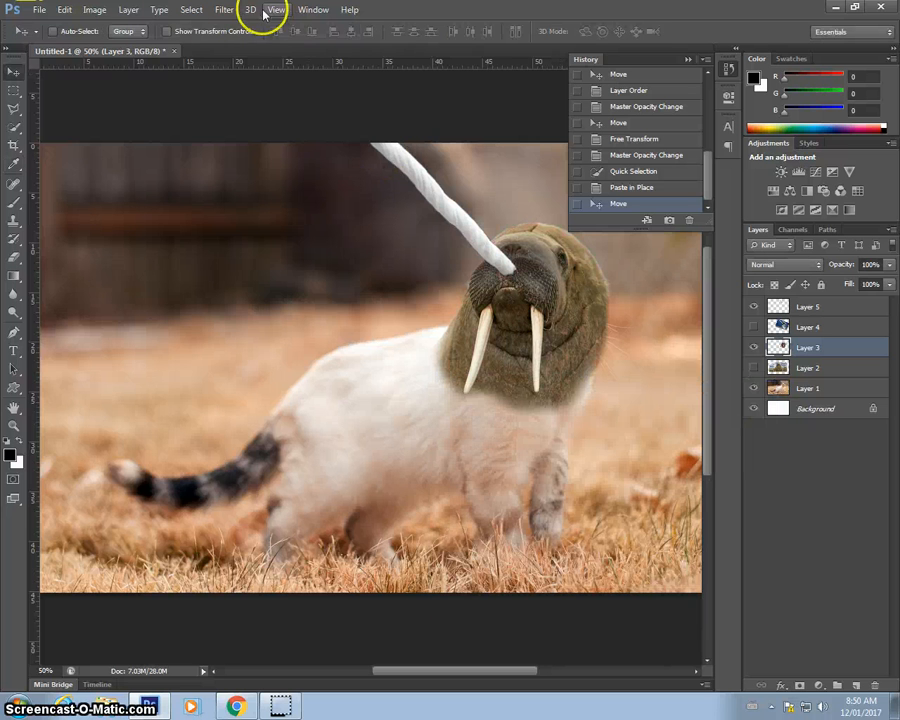
Step: Raise the walrus head layer's brightness to 83 with a Brightness/Contrast adjustment
{"action": "left_click", "coordinate": [97, 10]}
{"action": "mouse_move", "coordinate": [110, 45]}
{"action": "left_click", "coordinate": [250, 37]}
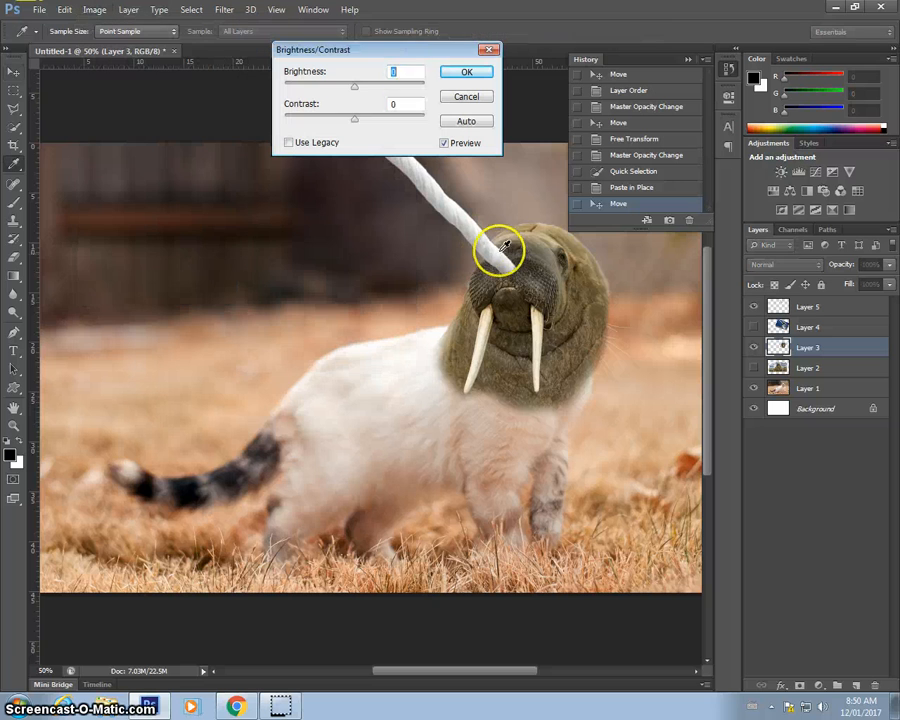
{"action": "left_click_drag", "start_coordinate": [358, 90], "coordinate": [396, 90]}
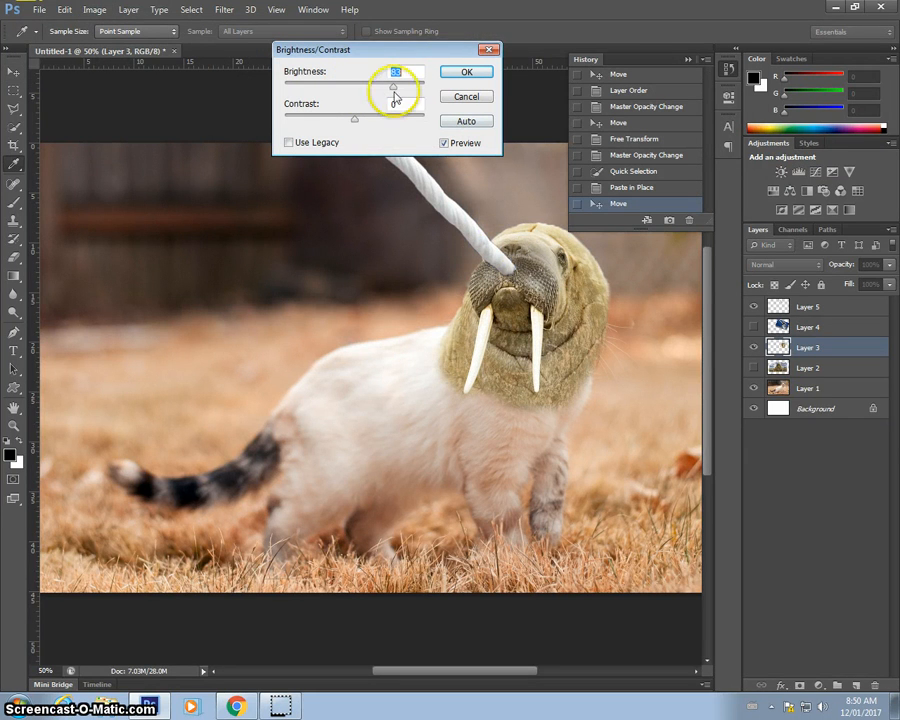
{"action": "left_click", "coordinate": [452, 72]}
Step: Apply a Hue/Saturation adjustment to the walrus head with hue -15 and saturation -11
{"action": "left_click", "coordinate": [94, 10]}
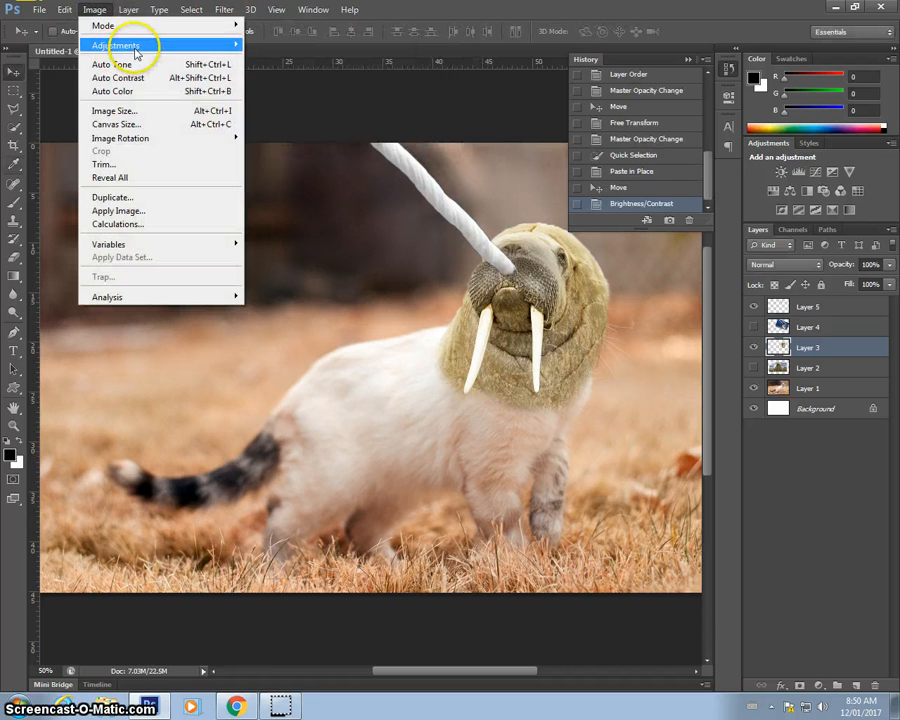
{"action": "mouse_move", "coordinate": [136, 48]}
{"action": "left_click", "coordinate": [297, 133]}
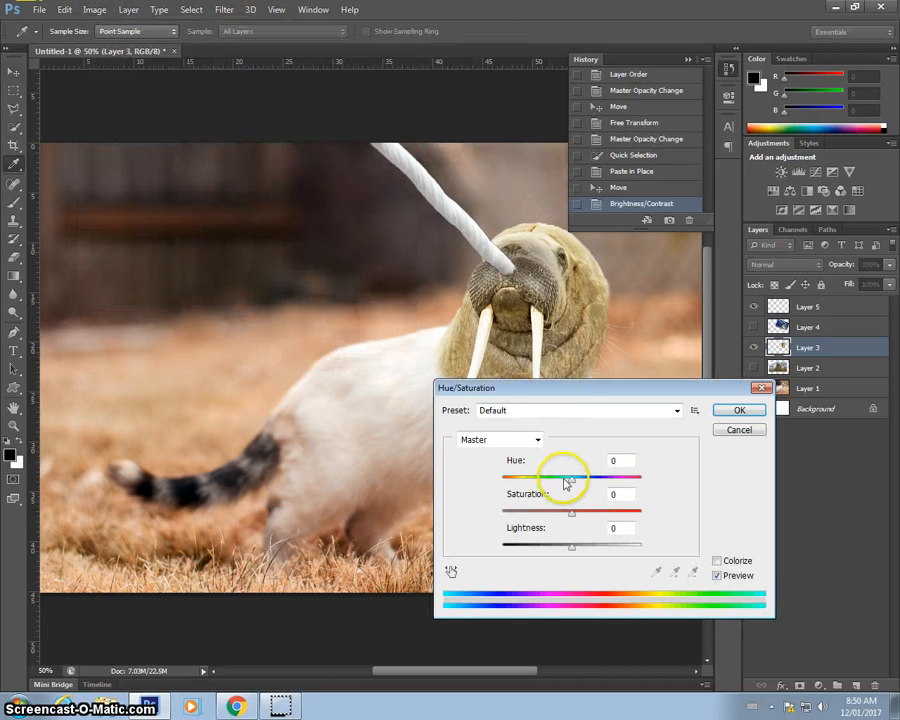
{"action": "left_click_drag", "start_coordinate": [568, 480], "coordinate": [562, 517]}
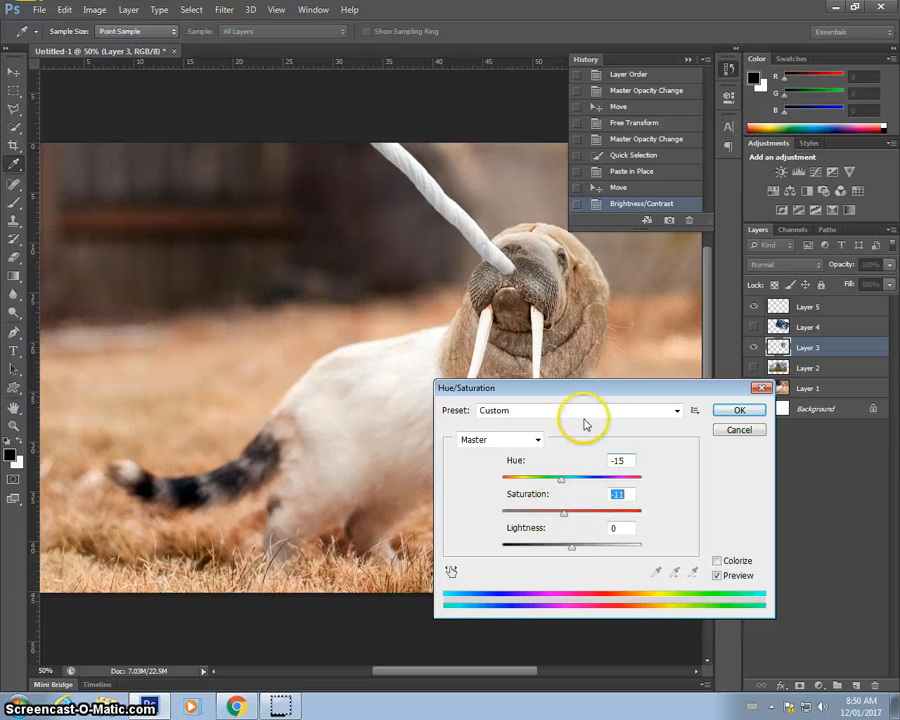
{"action": "left_click_drag", "start_coordinate": [607, 394], "coordinate": [703, 553]}
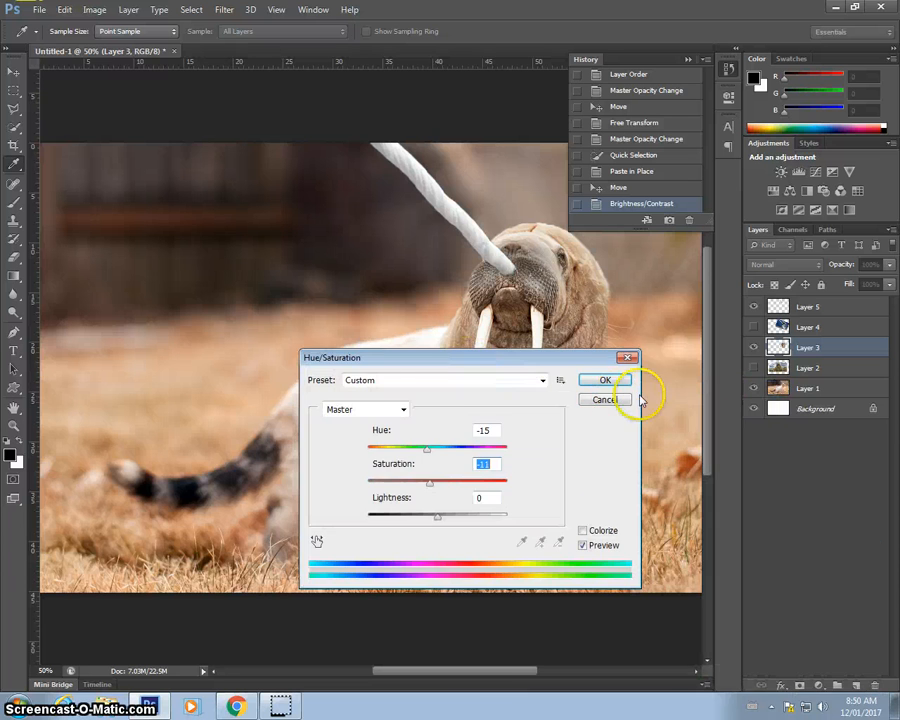
{"action": "left_click", "coordinate": [598, 378]}
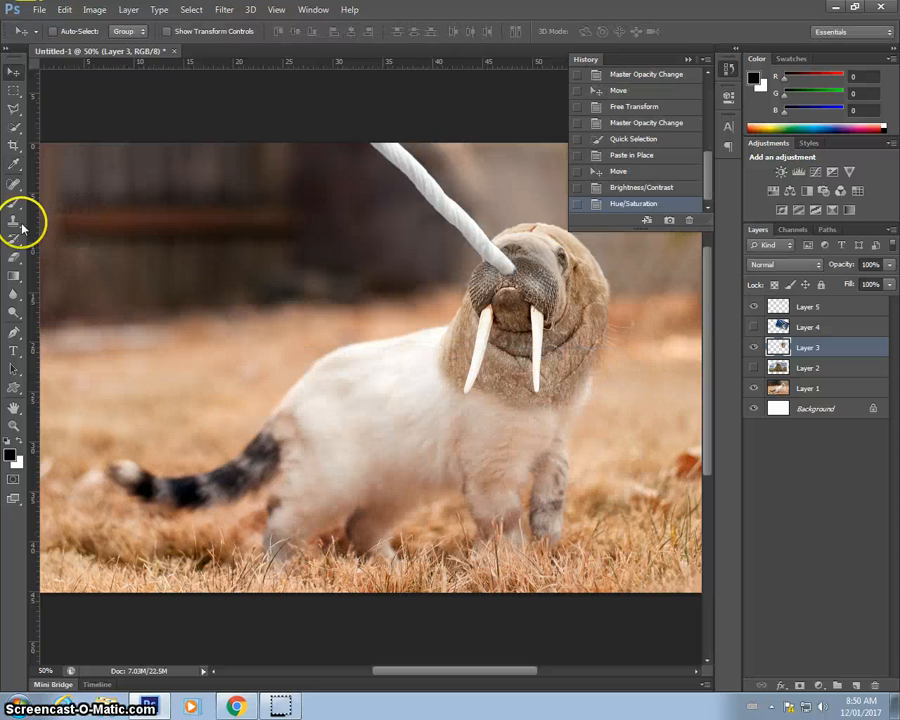
Step: Try to recolour the walrus neck with the Color Replacement Tool using the off-white sampled from the cat's body, and undo the stroke
{"action": "left_click", "coordinate": [14, 206]}
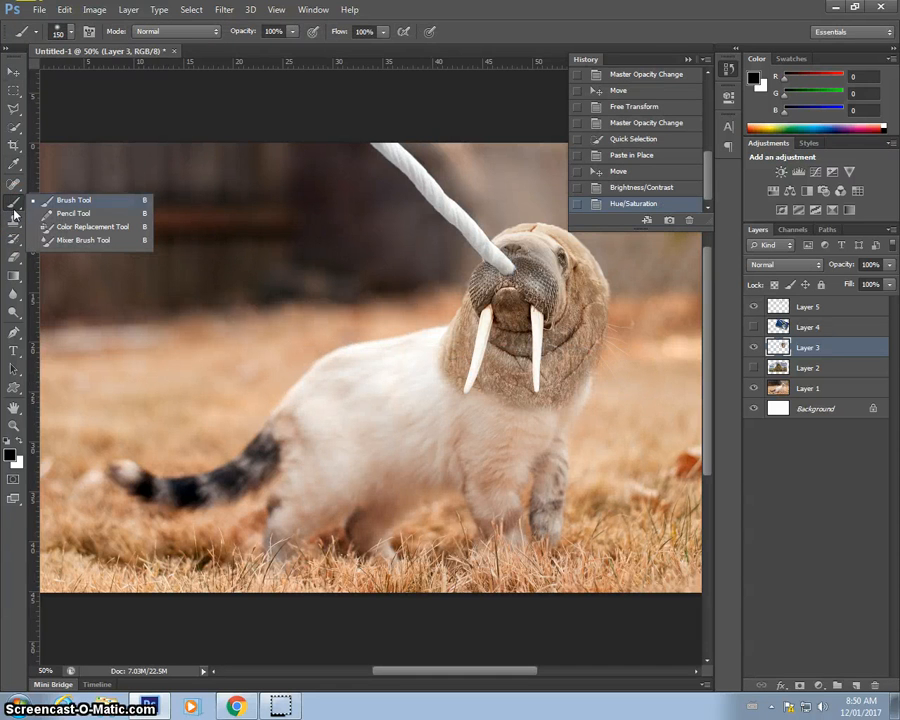
{"action": "left_click", "coordinate": [92, 227]}
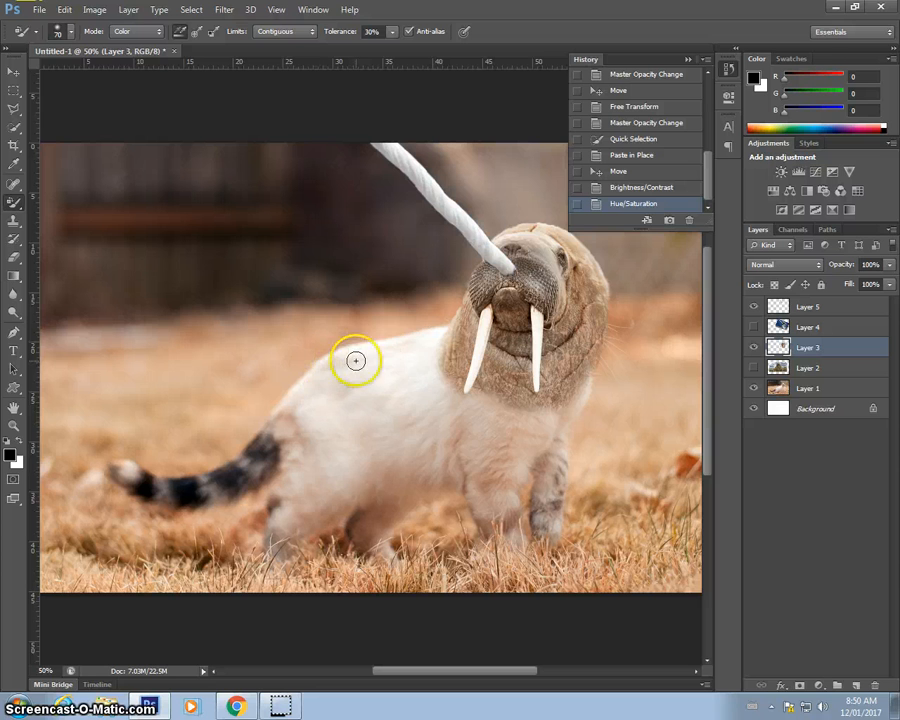
{"action": "left_click", "coordinate": [415, 384], "text": "alt"}
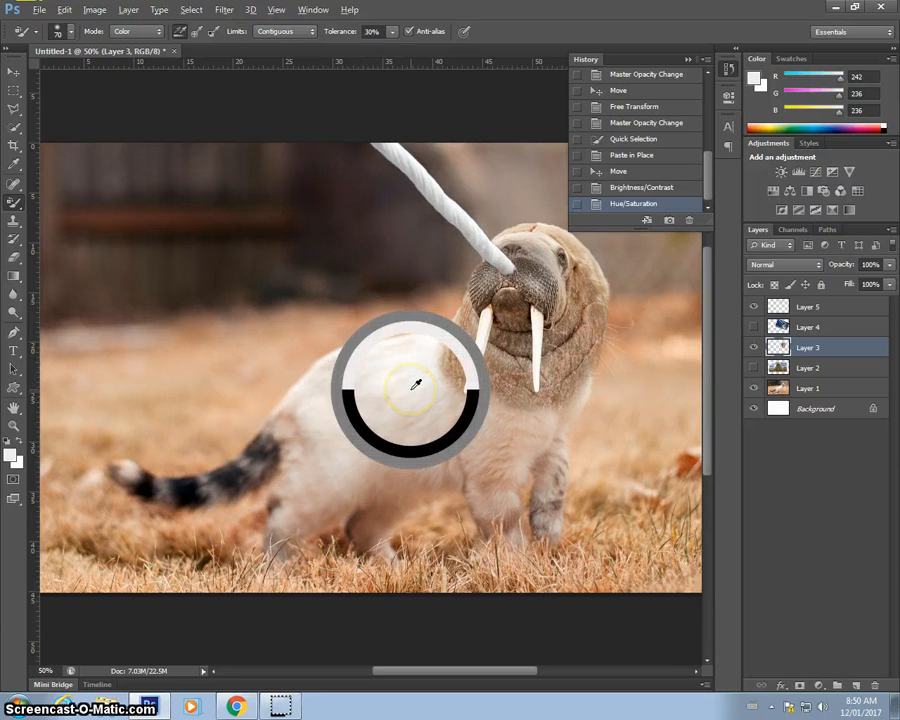
{"action": "mouse_move", "coordinate": [416, 388]}
{"action": "left_mouse_down"}
{"action": "mouse_move", "coordinate": [448, 354]}
{"action": "mouse_move", "coordinate": [449, 366]}
{"action": "left_mouse_up"}
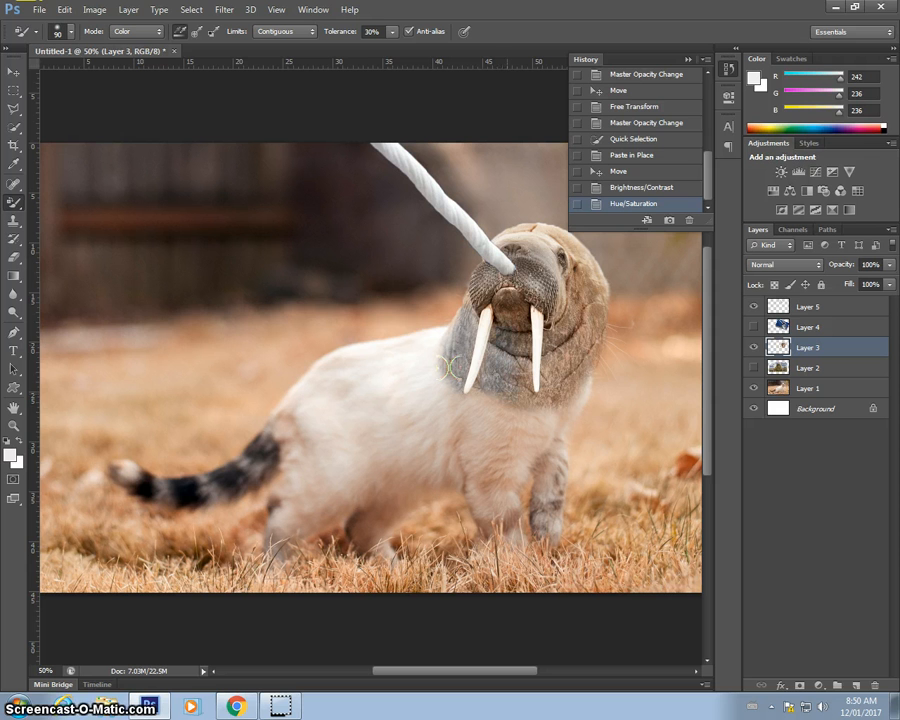
{"action": "left_click_drag", "start_coordinate": [514, 384], "coordinate": [604, 394]}
{"action": "key", "text": "ctrl+z"}
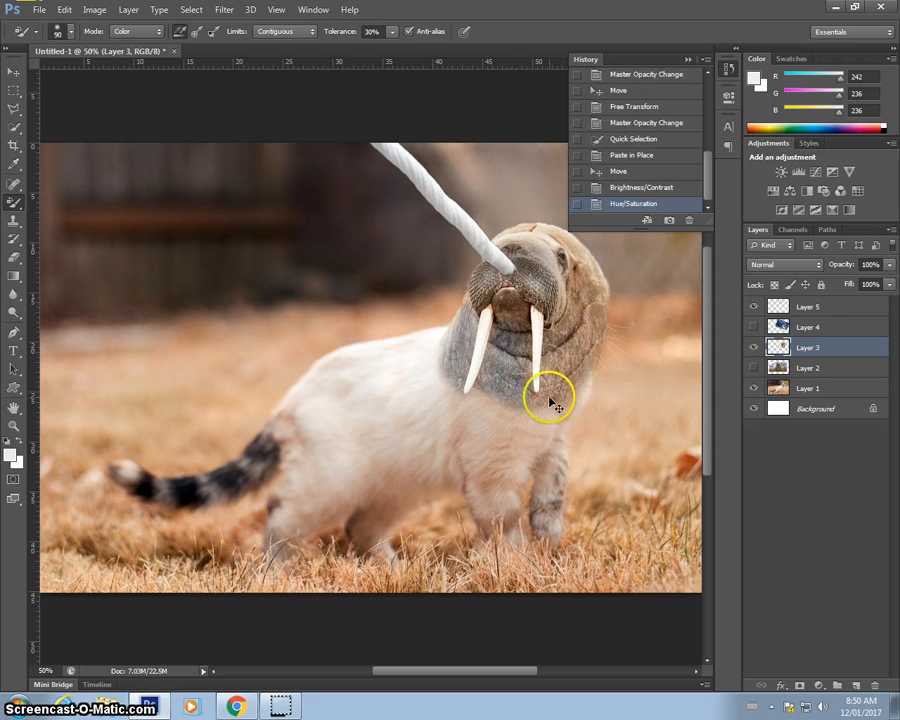
Step: Recolour the walrus head with the Color Replacement Tool, using the peach-tan fur colour sampled from the cat's chest
{"action": "left_click", "coordinate": [511, 431], "text": "alt"}
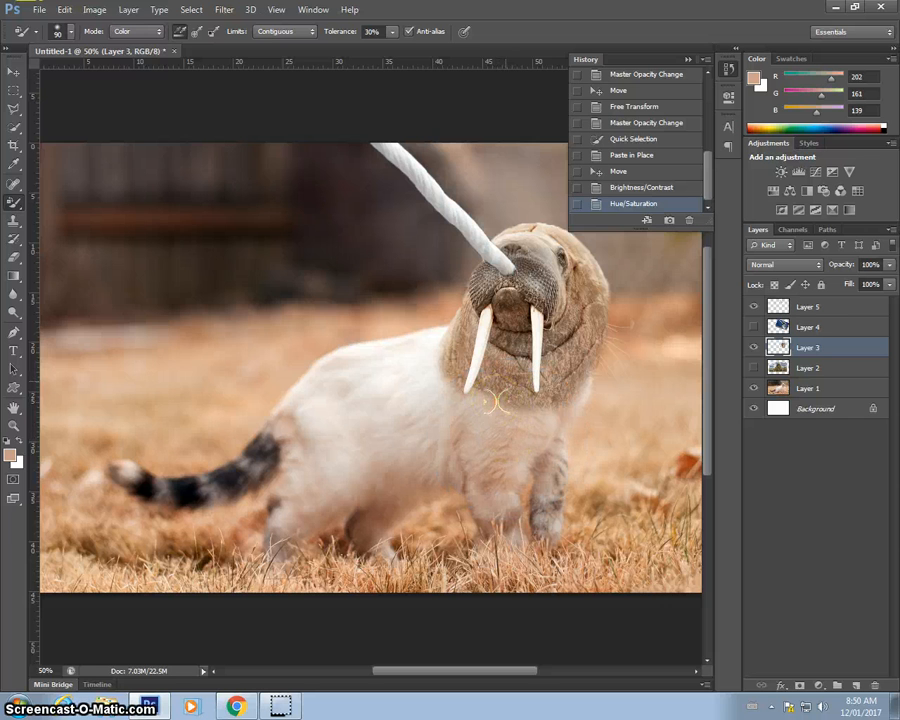
{"action": "left_click", "coordinate": [560, 381]}
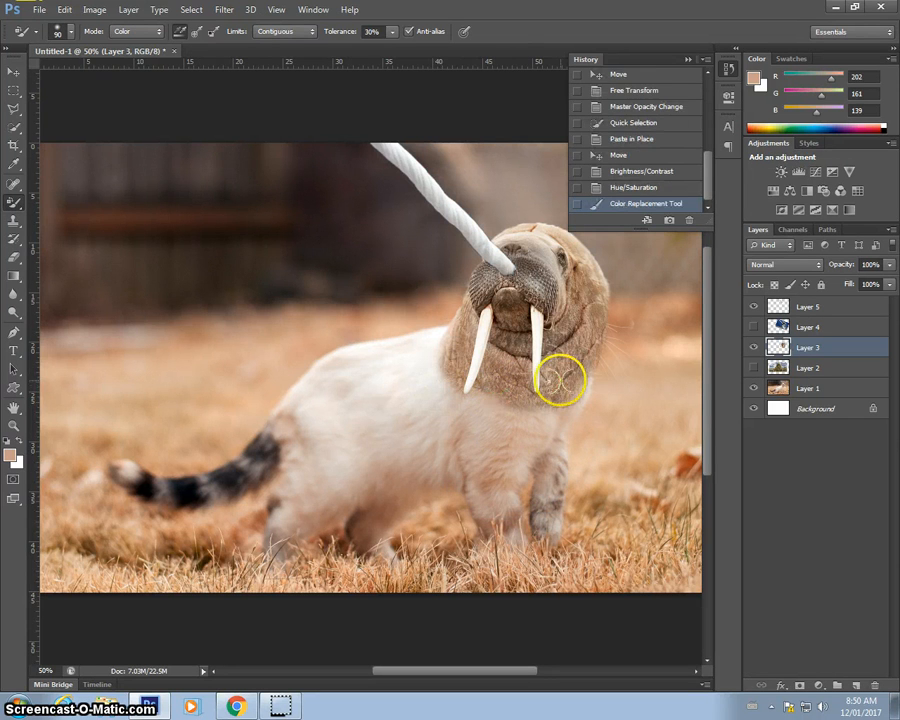
{"action": "left_click", "coordinate": [605, 357]}
Step: Brighten the recoloured walrus head further with a second Brightness/Contrast adjustment
{"action": "left_click", "coordinate": [128, 9]}
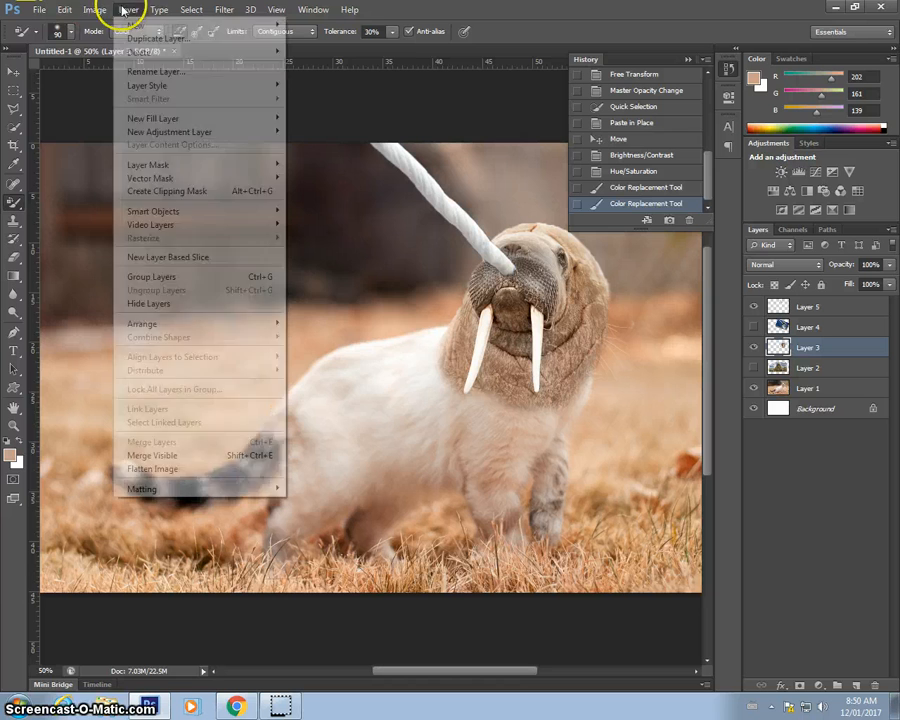
{"action": "left_click", "coordinate": [250, 46]}
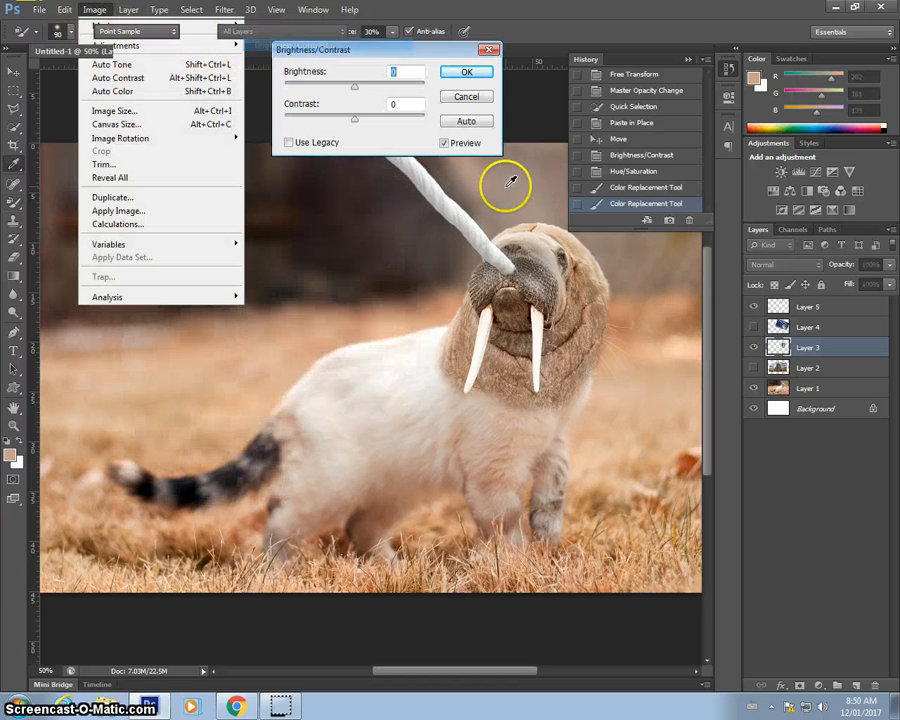
{"action": "left_click_drag", "start_coordinate": [355, 83], "coordinate": [400, 122]}
{"action": "left_click", "coordinate": [465, 72]}
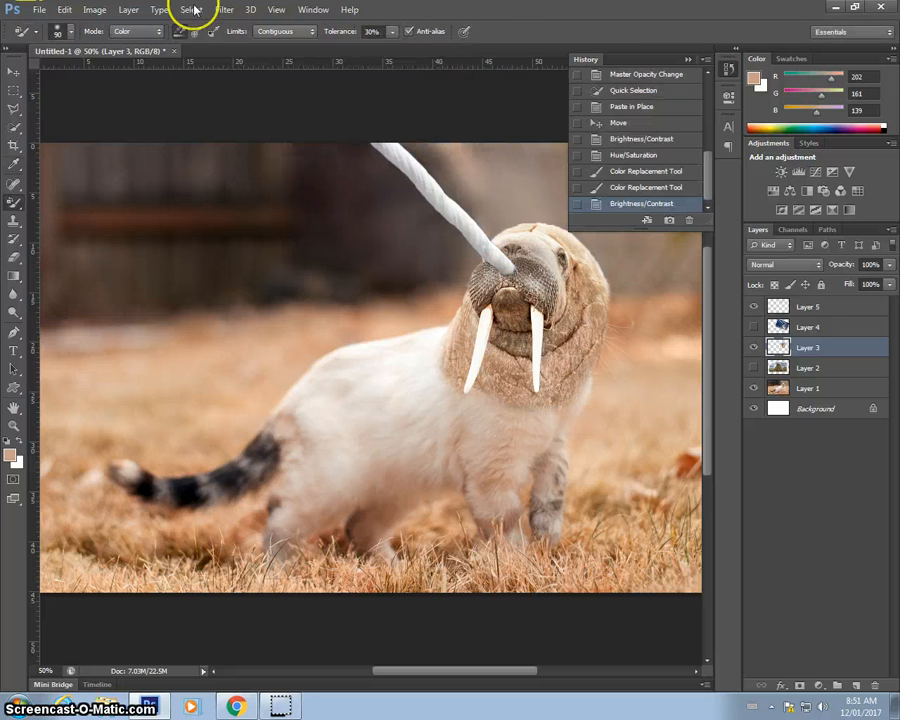
Step: Adjust the walrus head with Hue/Saturation to saturation -14 and lightness +6, and switch to the Move tool
{"action": "left_click", "coordinate": [93, 9]}
{"action": "mouse_move", "coordinate": [117, 46]}
{"action": "left_click", "coordinate": [352, 125]}
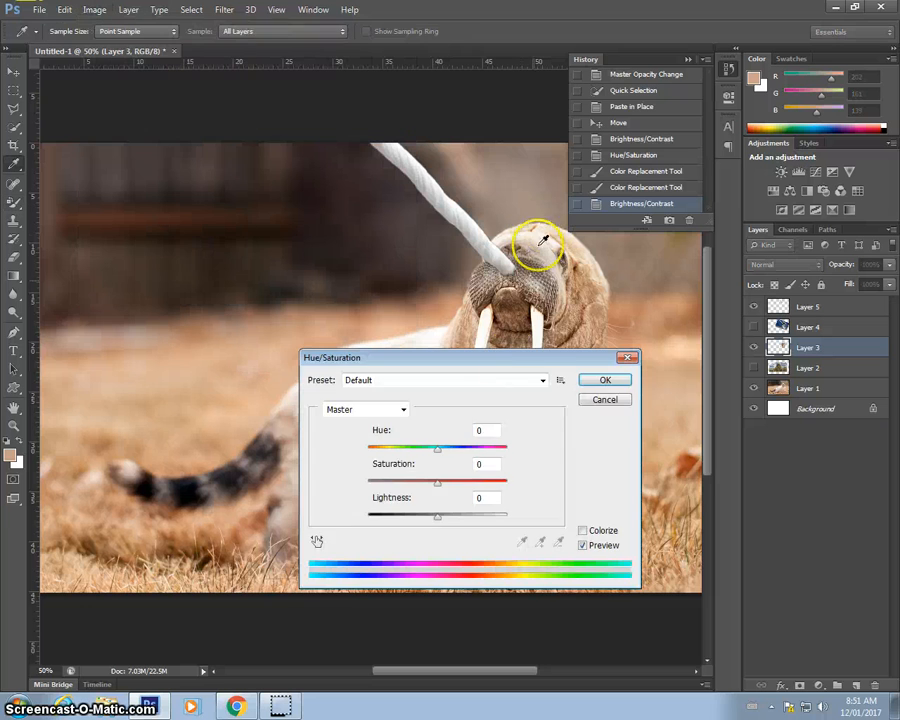
{"action": "left_click_drag", "start_coordinate": [514, 348], "coordinate": [600, 433]}
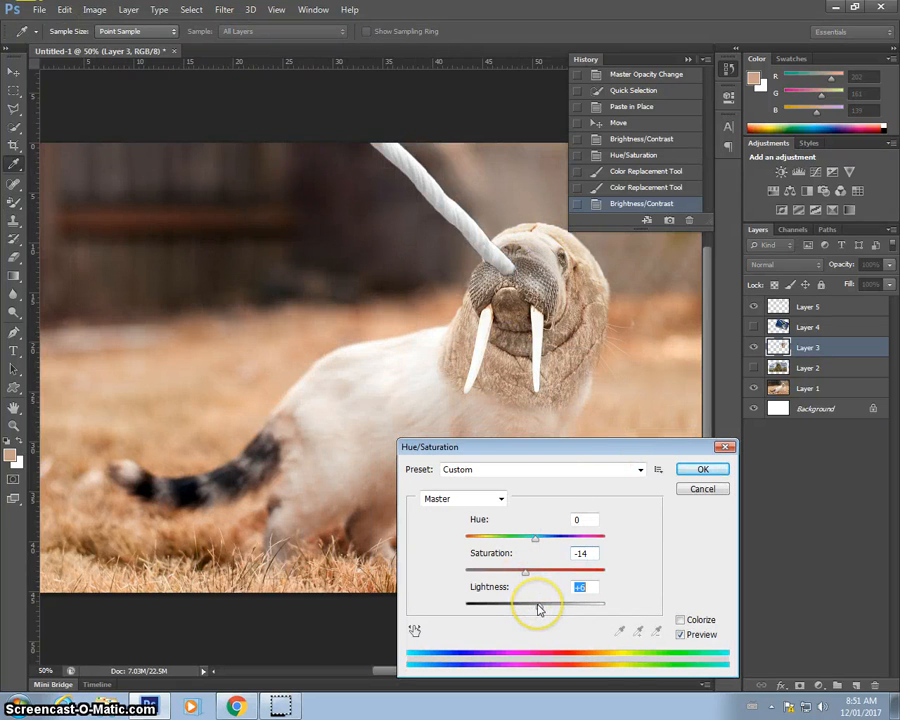
{"action": "left_click", "coordinate": [701, 468]}
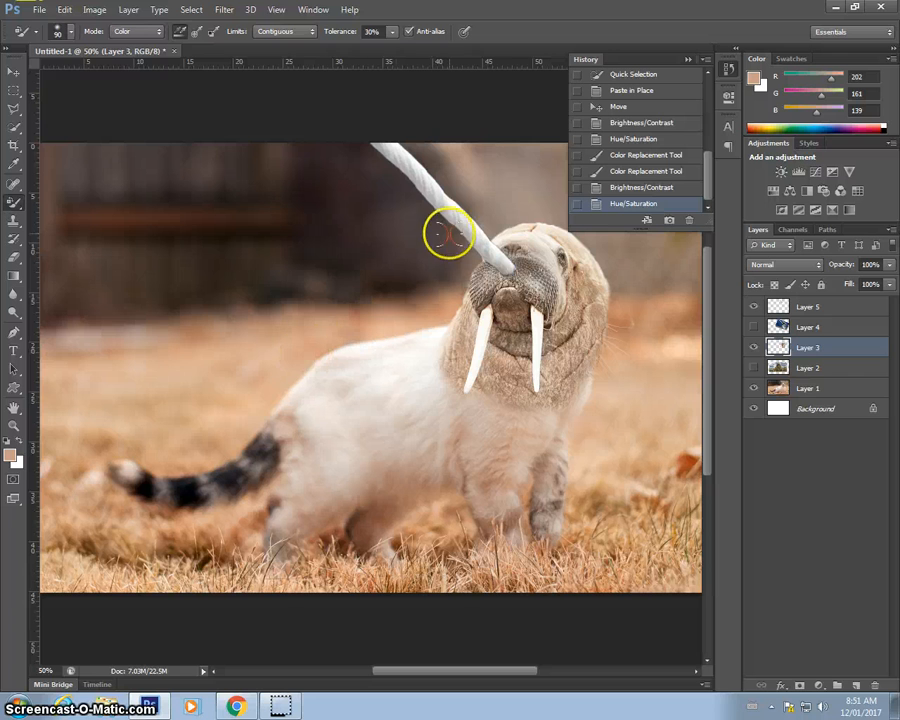
{"action": "left_click", "coordinate": [8, 75]}
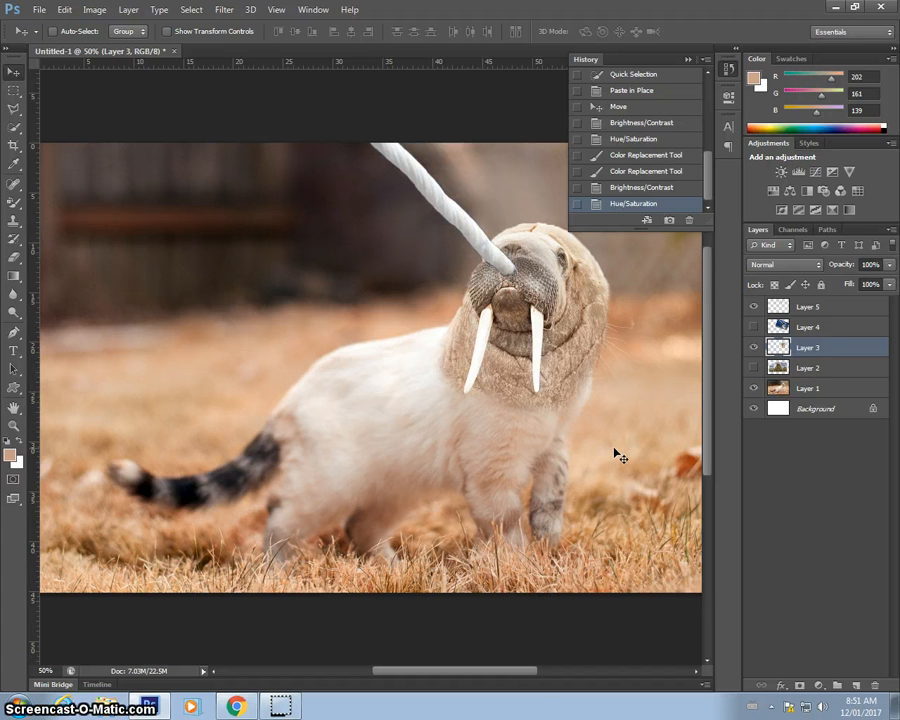
{"action": "left_click", "coordinate": [572, 298]}
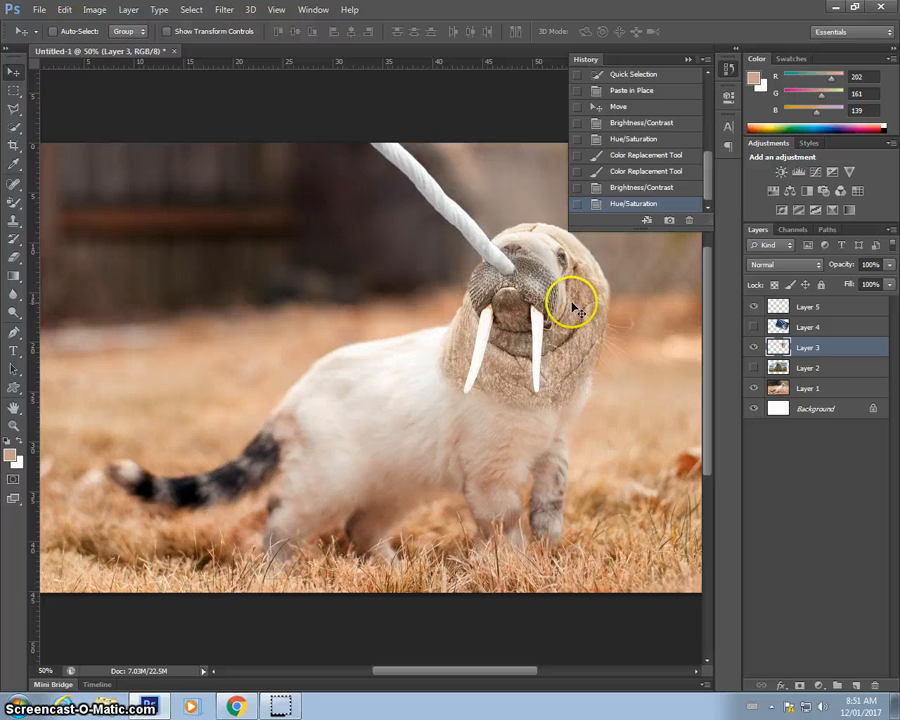